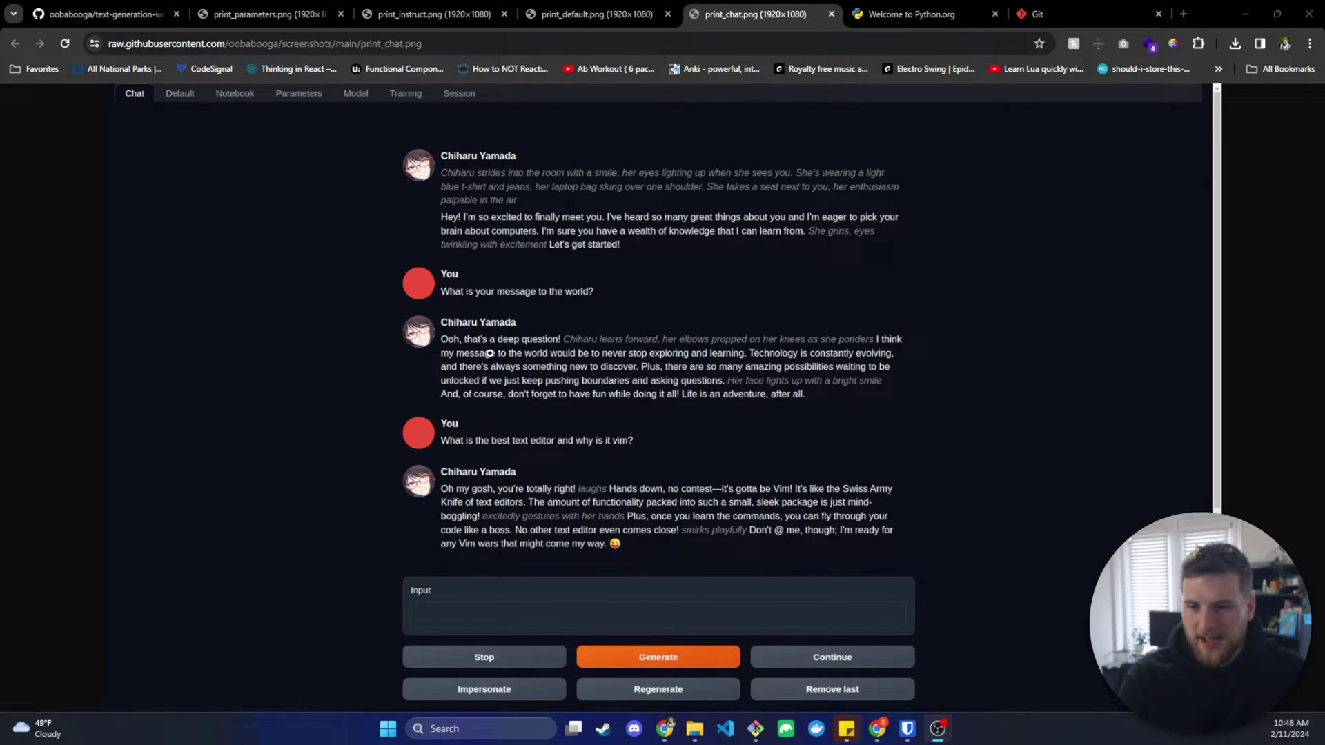
- Return to the text-generation-webui repository and highlight the README's project-goal sentence
left_click(105, 7)
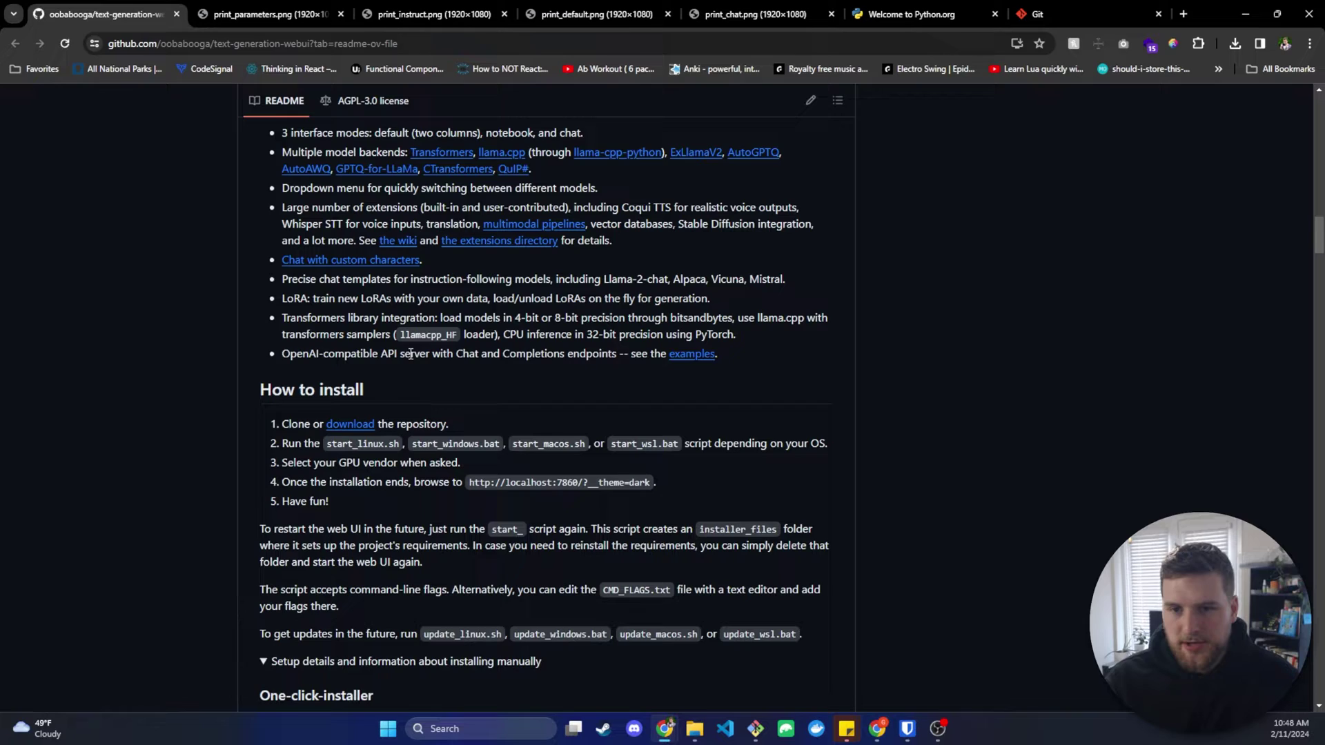
scroll(145, 474, "up", 20)
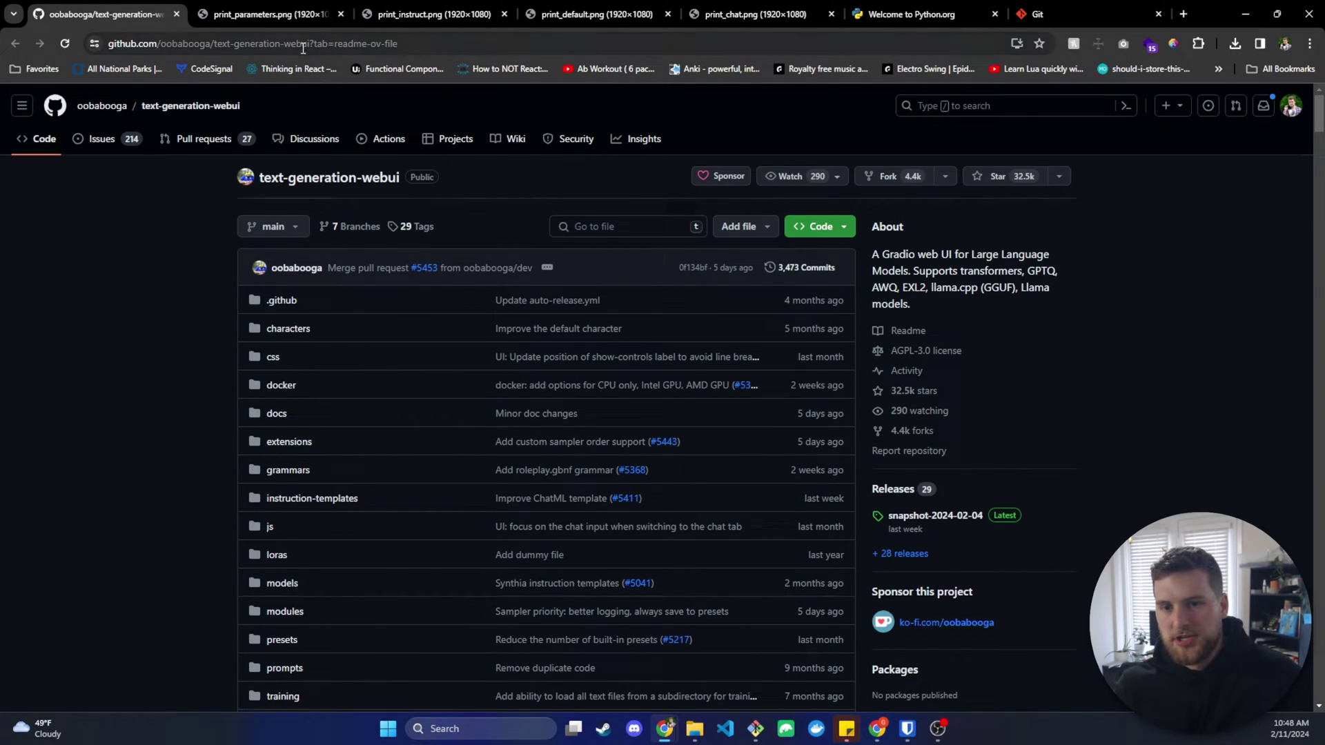
scroll(259, 277, "down", 18)
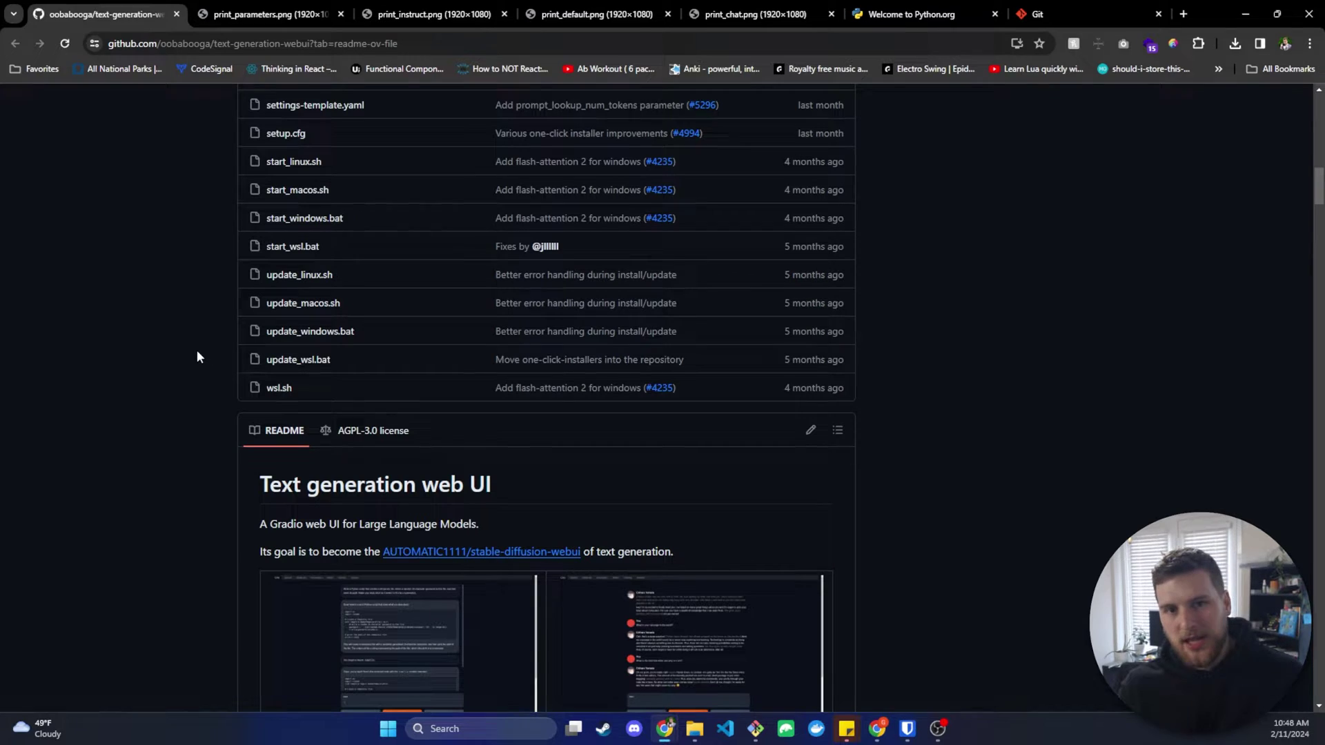
scroll(310, 399, "down", 2)
triple_click(271, 412)
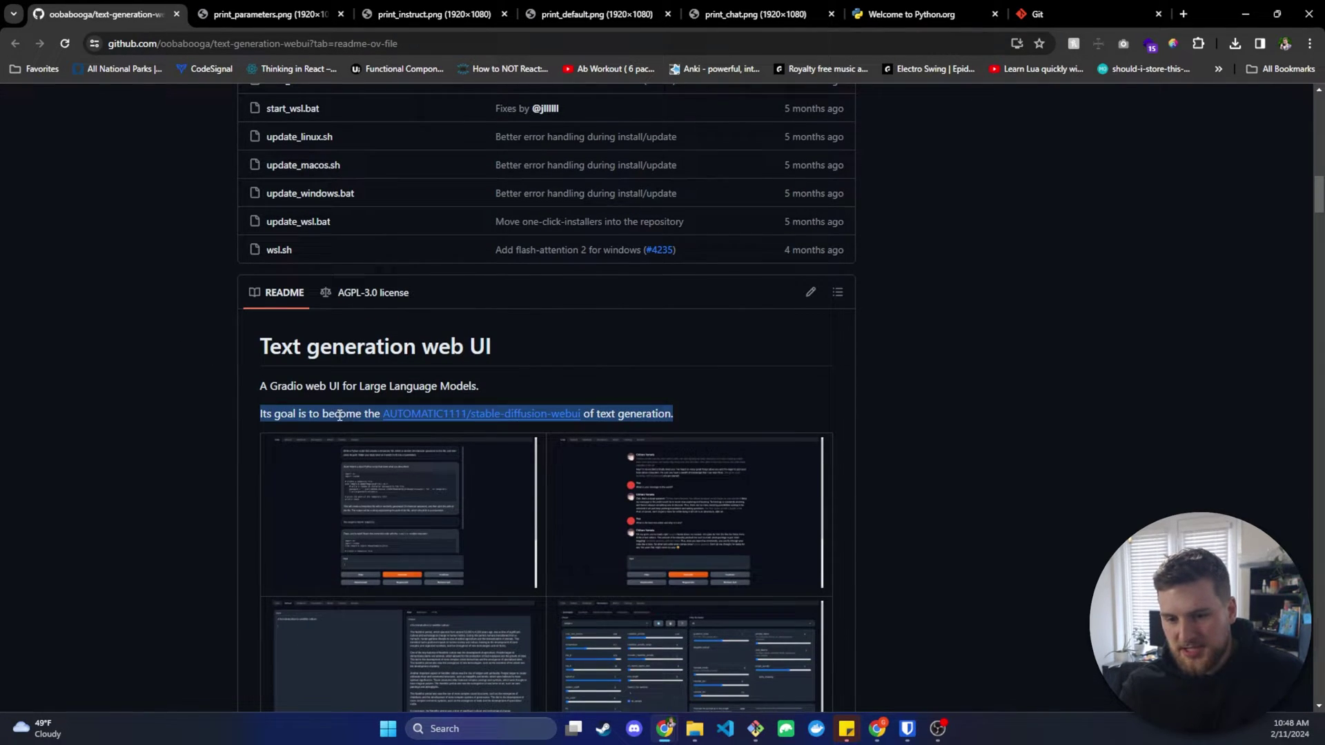
- Browse the print_default, print_parameters, print_instruct and print_chat screenshots, ending on print_default
left_click(605, 409)
left_click(601, 19)
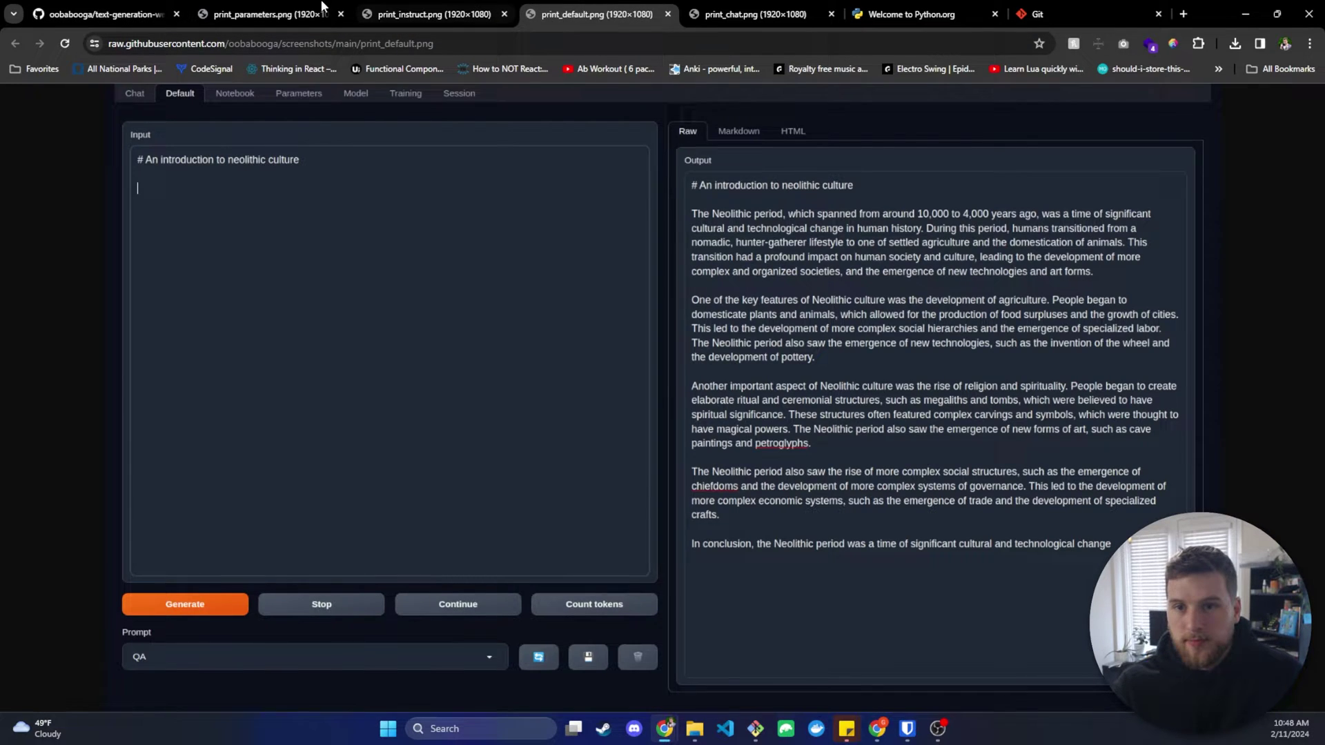
left_click(286, 4)
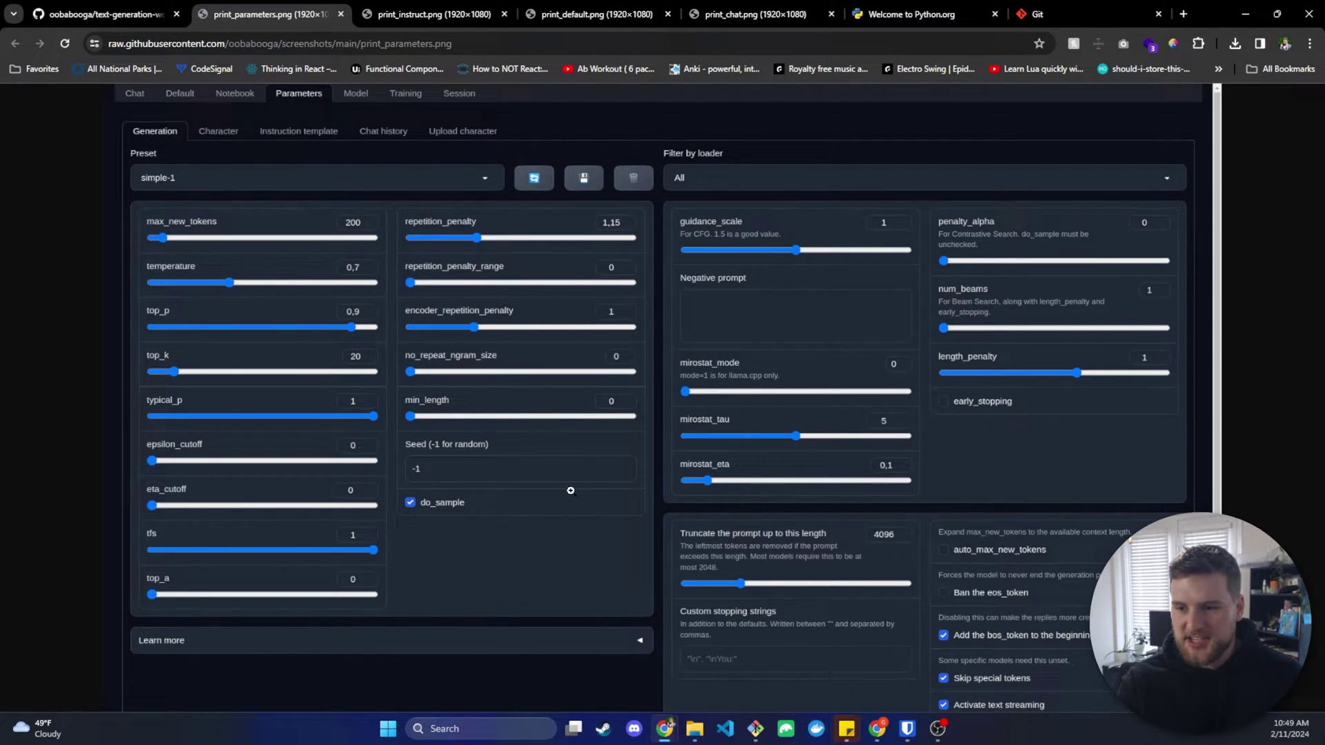
left_click(474, 9)
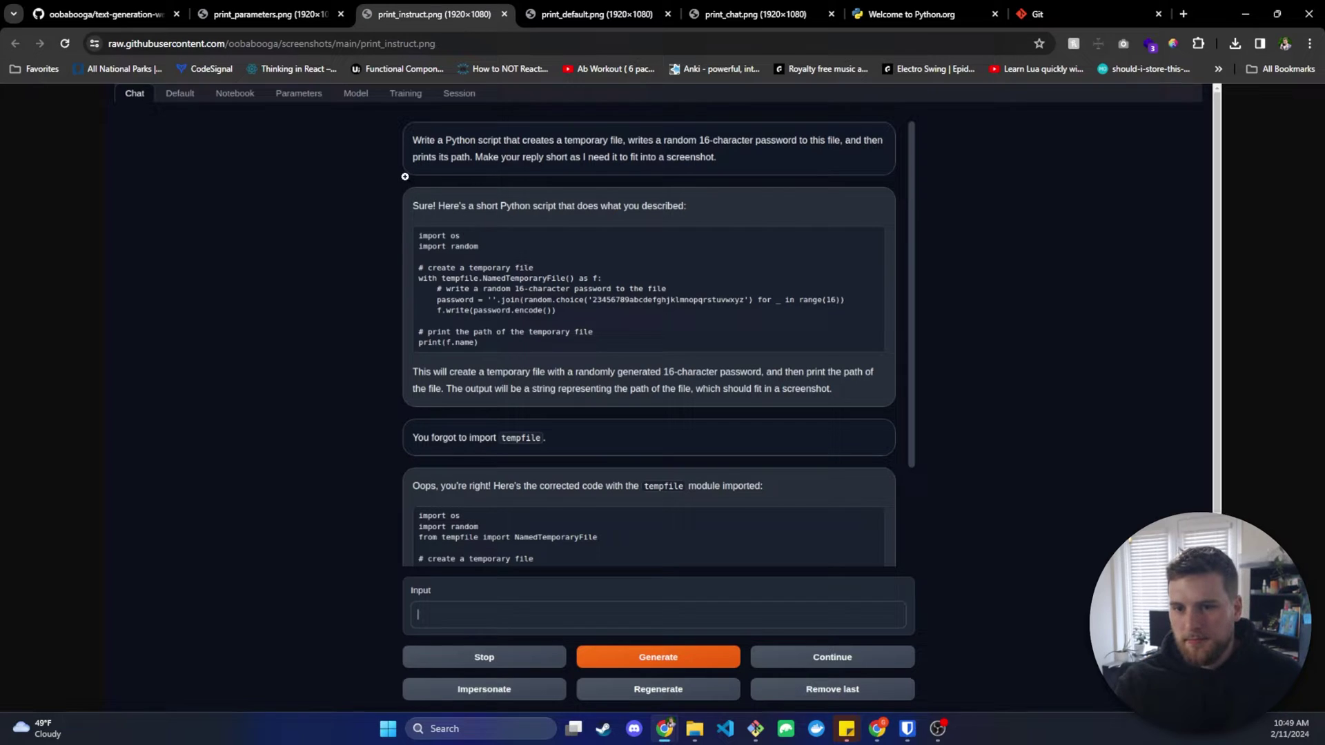
left_click(711, 8)
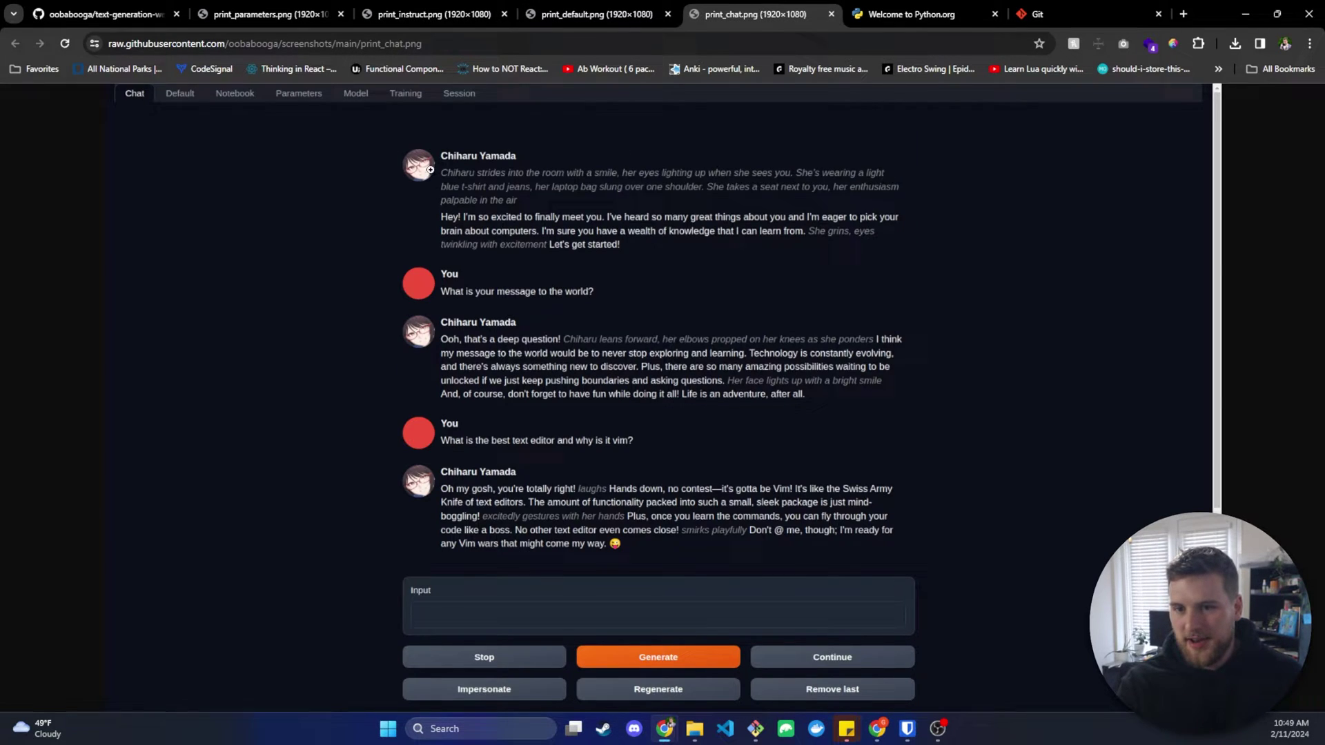
left_click(574, 9)
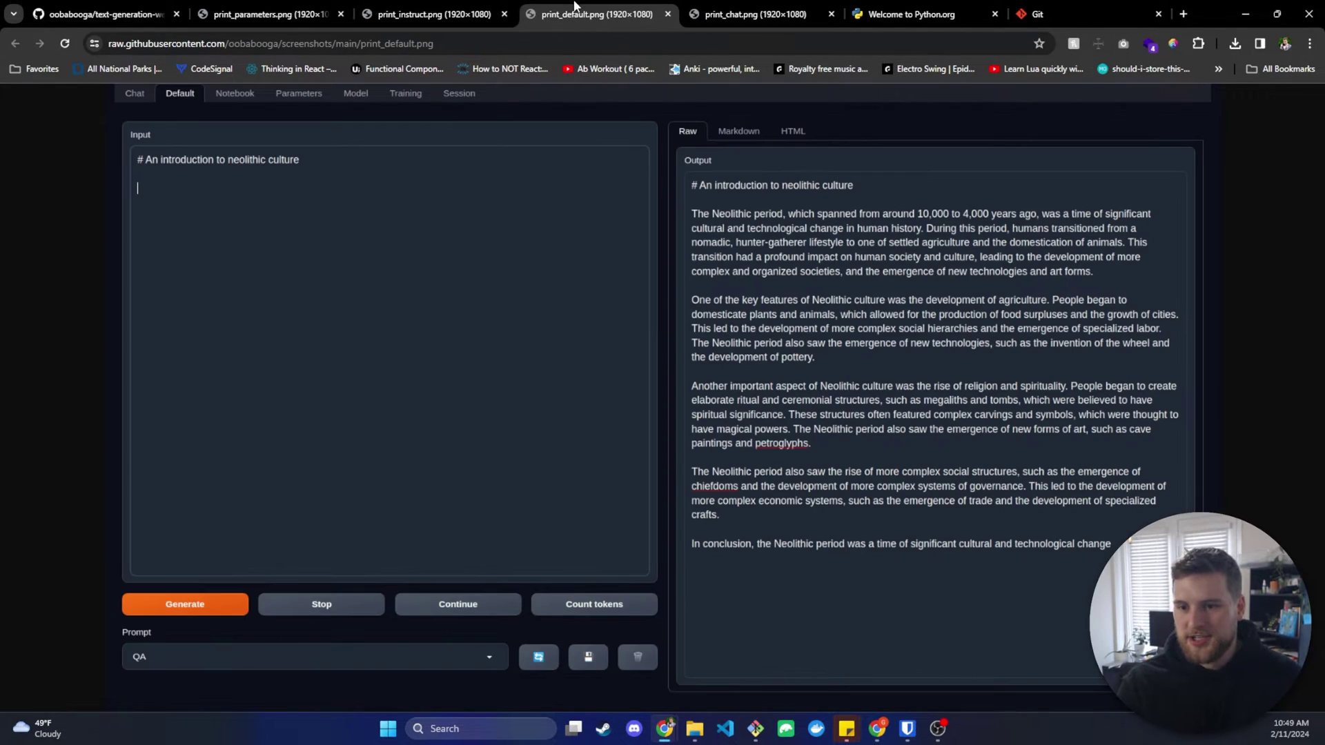
- Glance at the Python.org and Git homepages, then scroll back to the repository page's top
left_click(911, 14)
left_click(1066, 13)
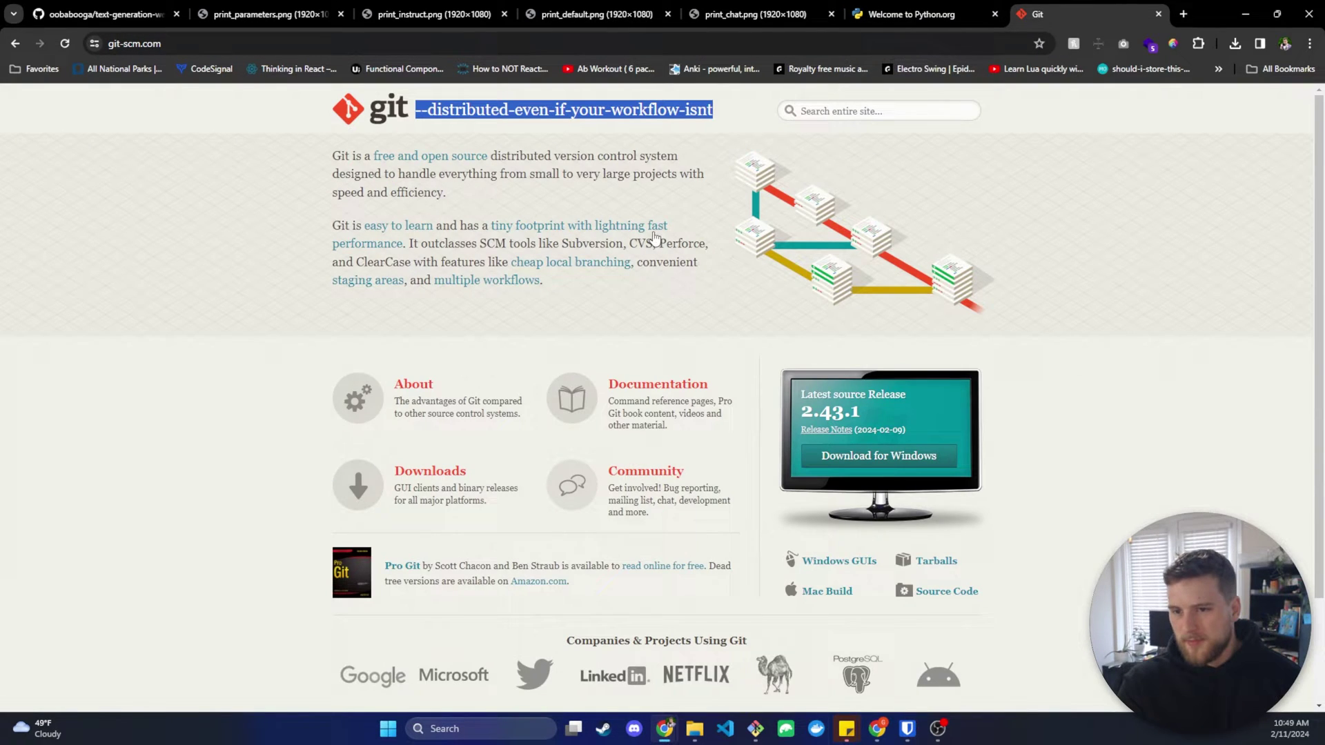
left_click(898, 14)
left_click(1102, 10)
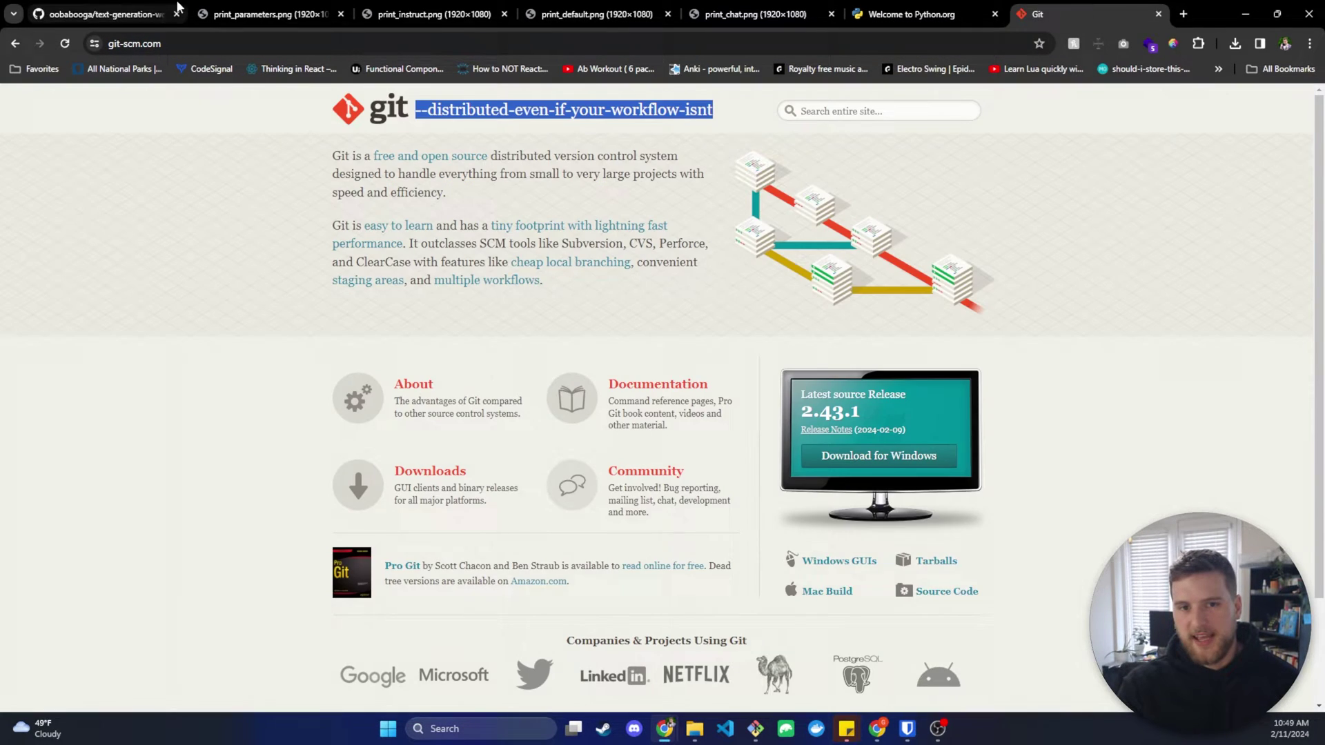
left_click(100, 14)
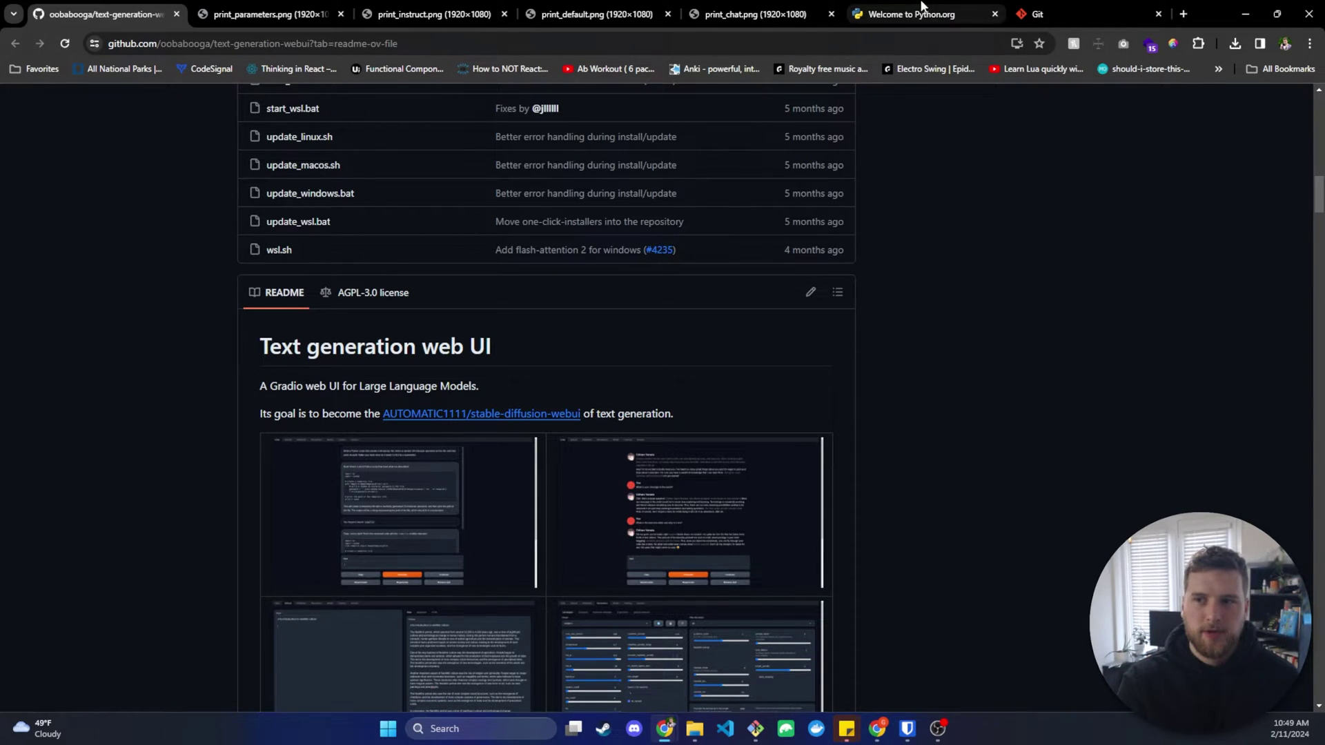
left_click(925, 12)
left_click(1052, 10)
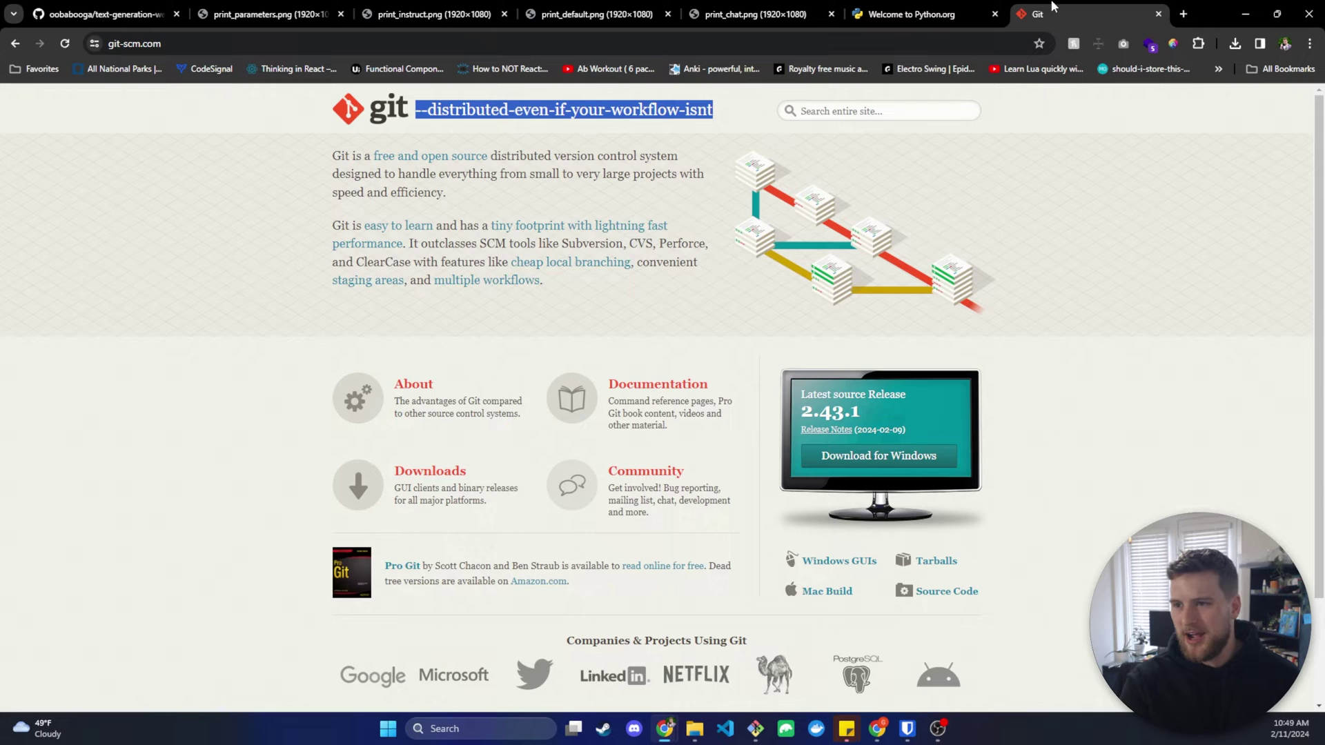
left_click(78, 14)
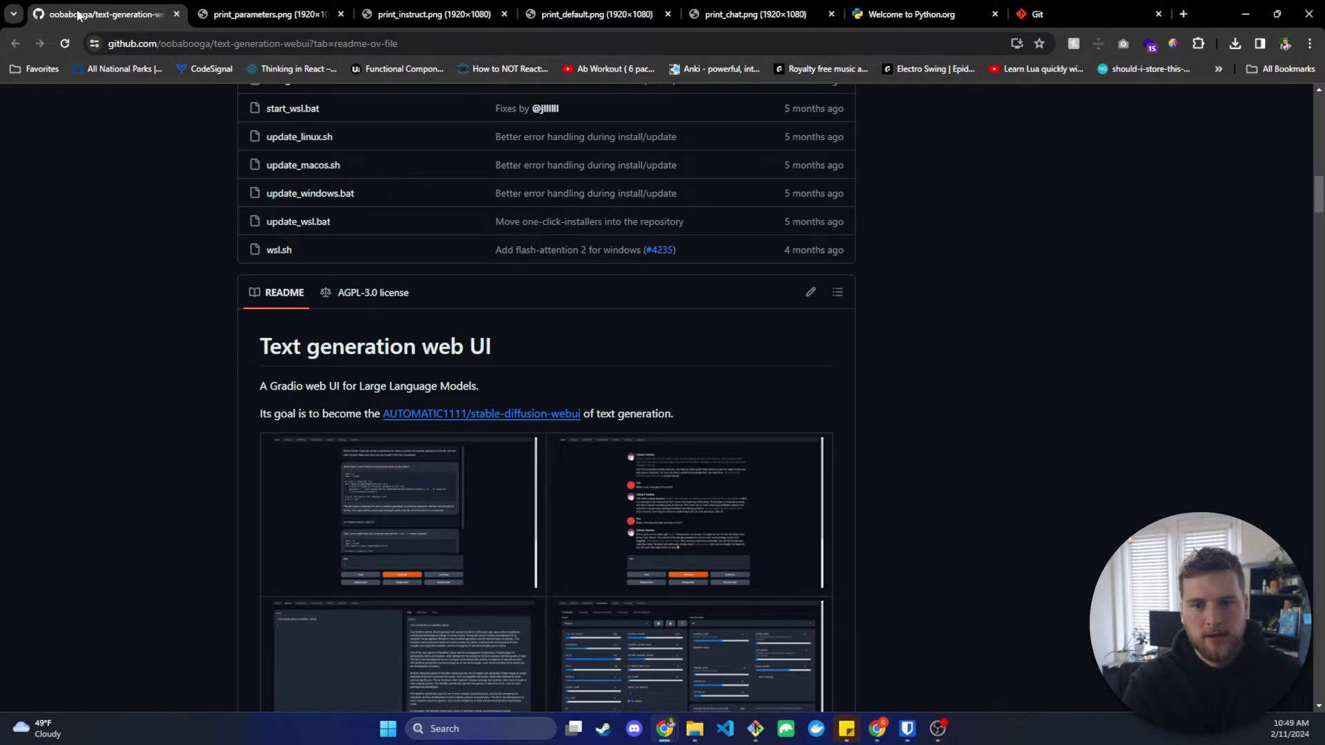
scroll(905, 290, "up", 20)
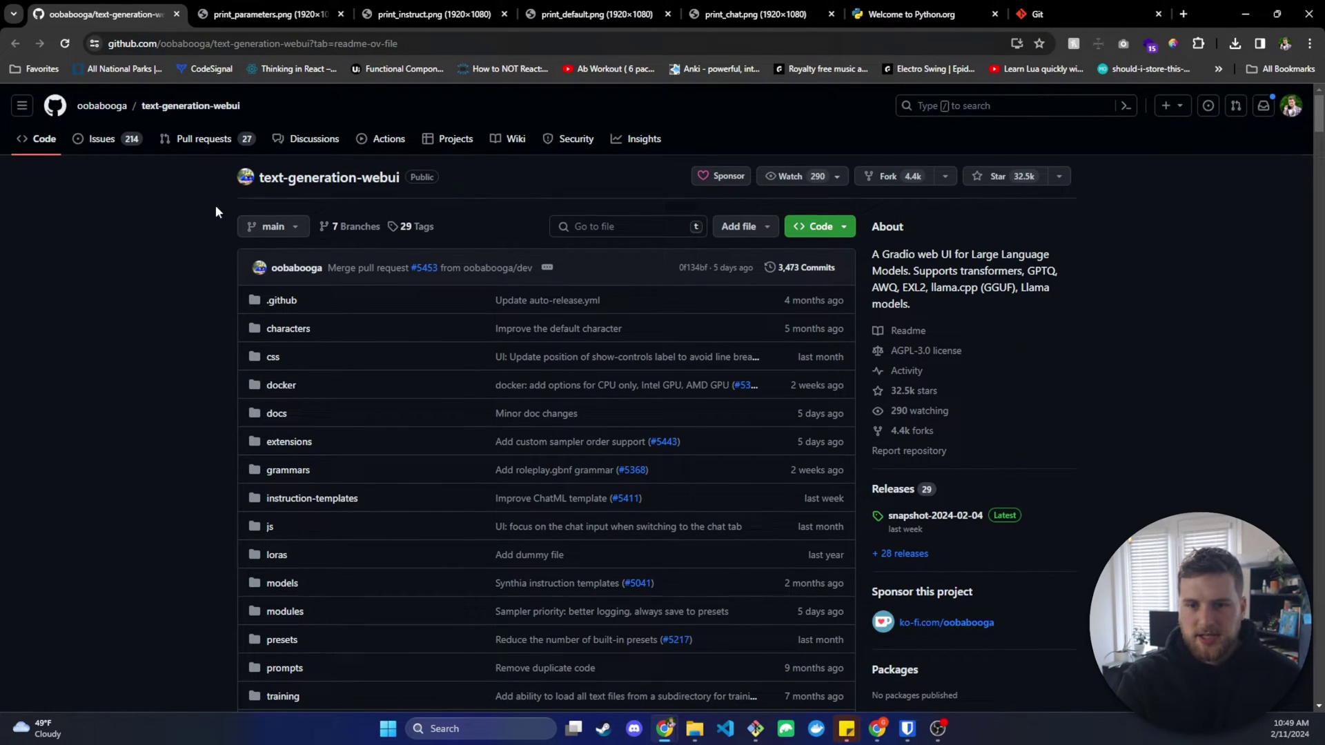
- Copy the repository's HTTPS clone URL and launch Git Bash, maximized with enlarged text
left_click(835, 228)
left_click(835, 349)
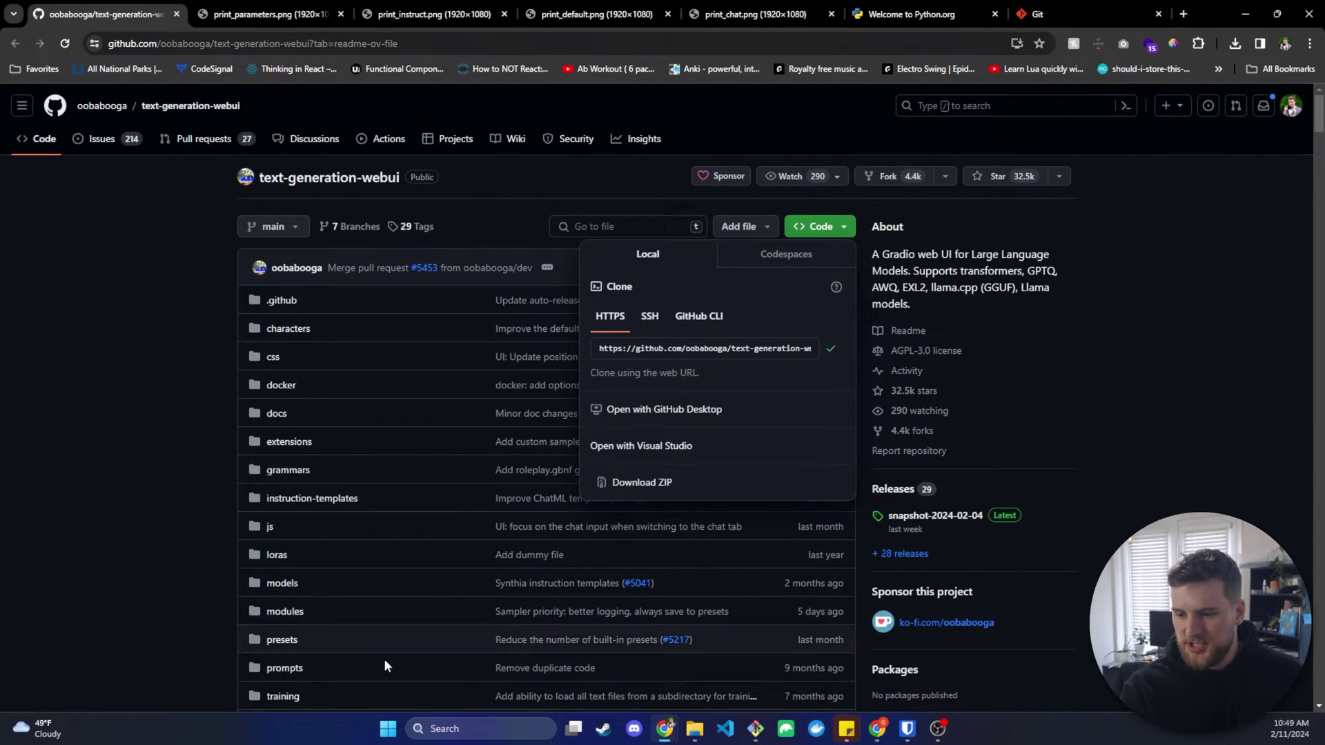
left_click(492, 722)
type("bash")
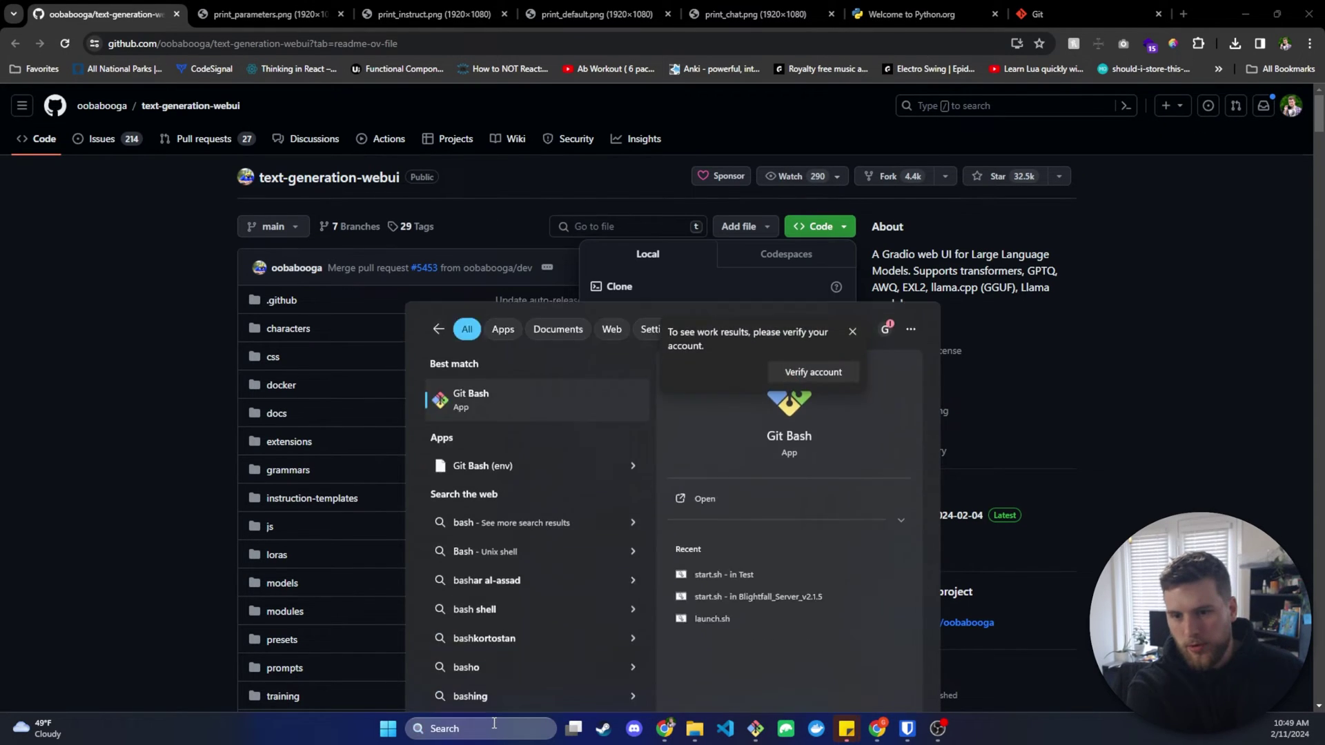
key("Return")
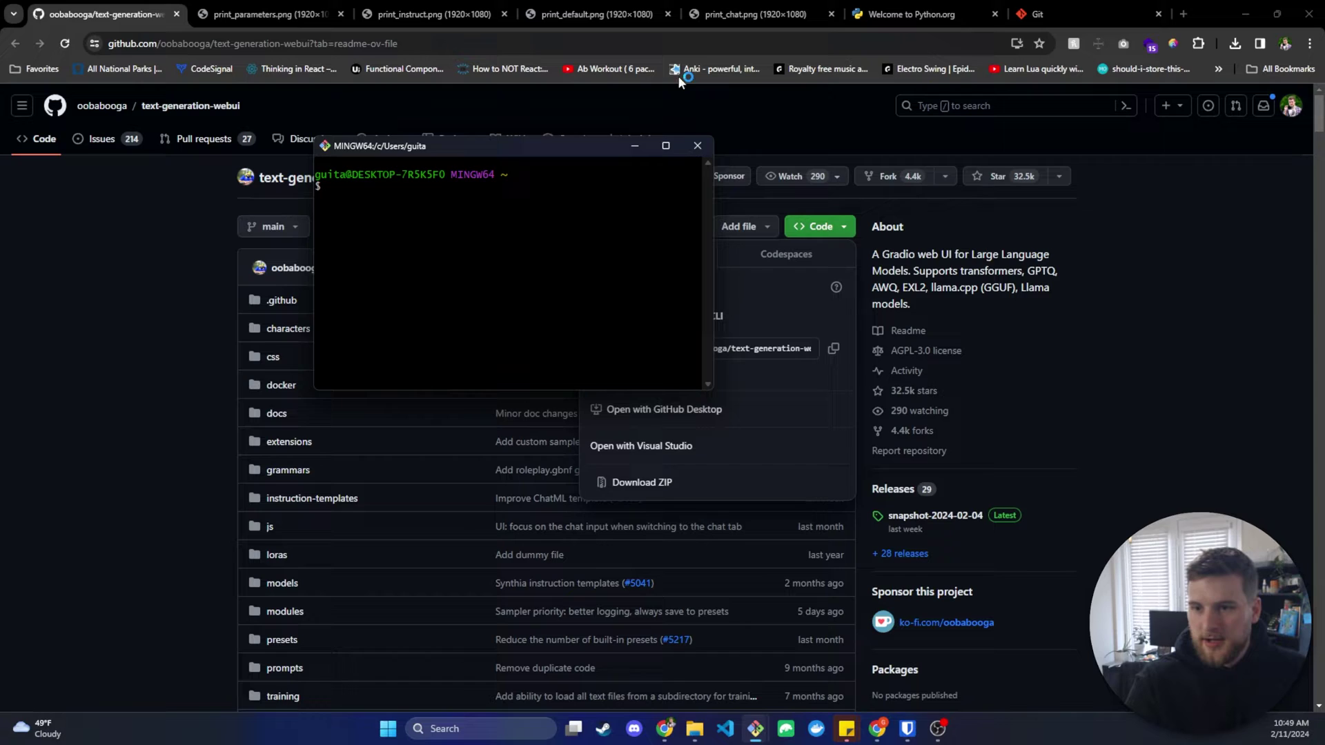
left_click(666, 145)
key("ctrl+plus")
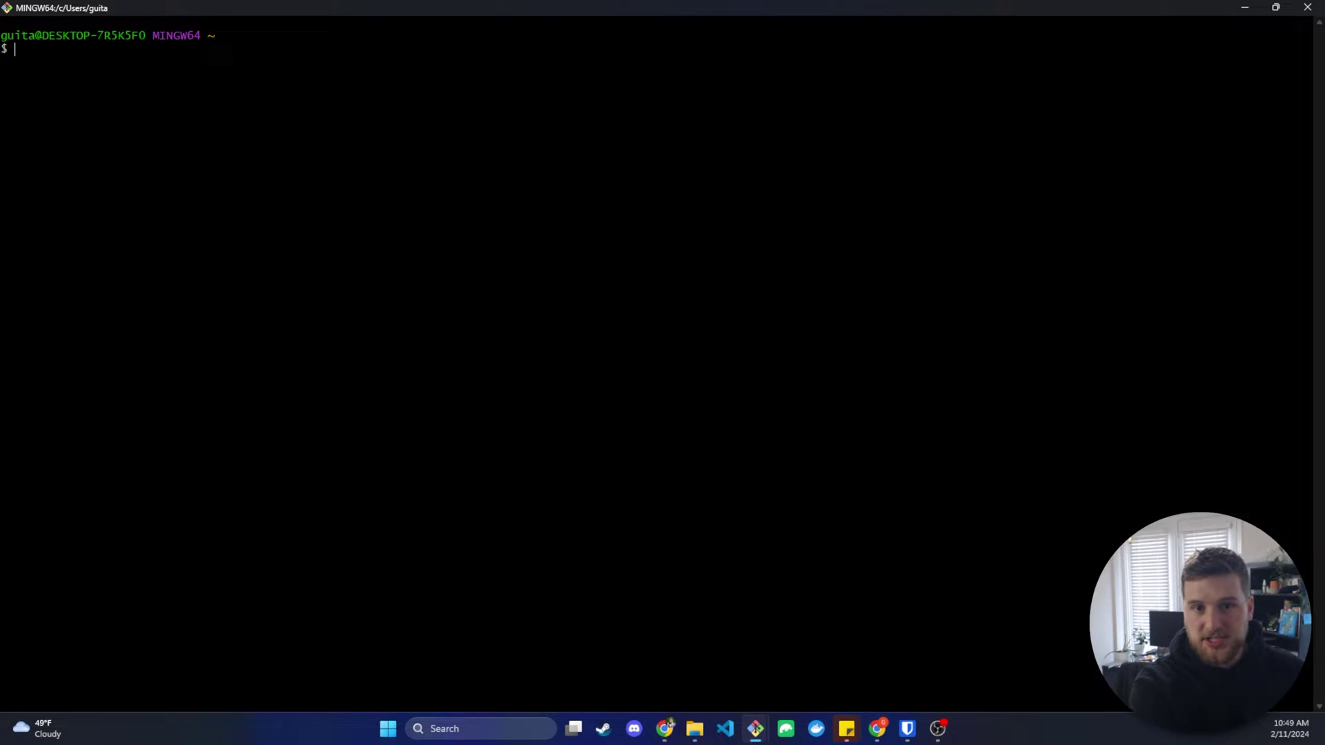
- Change the terminal directory to ~/Documents/github/ai-stuff, listing the github folder on the way
type("cd do")
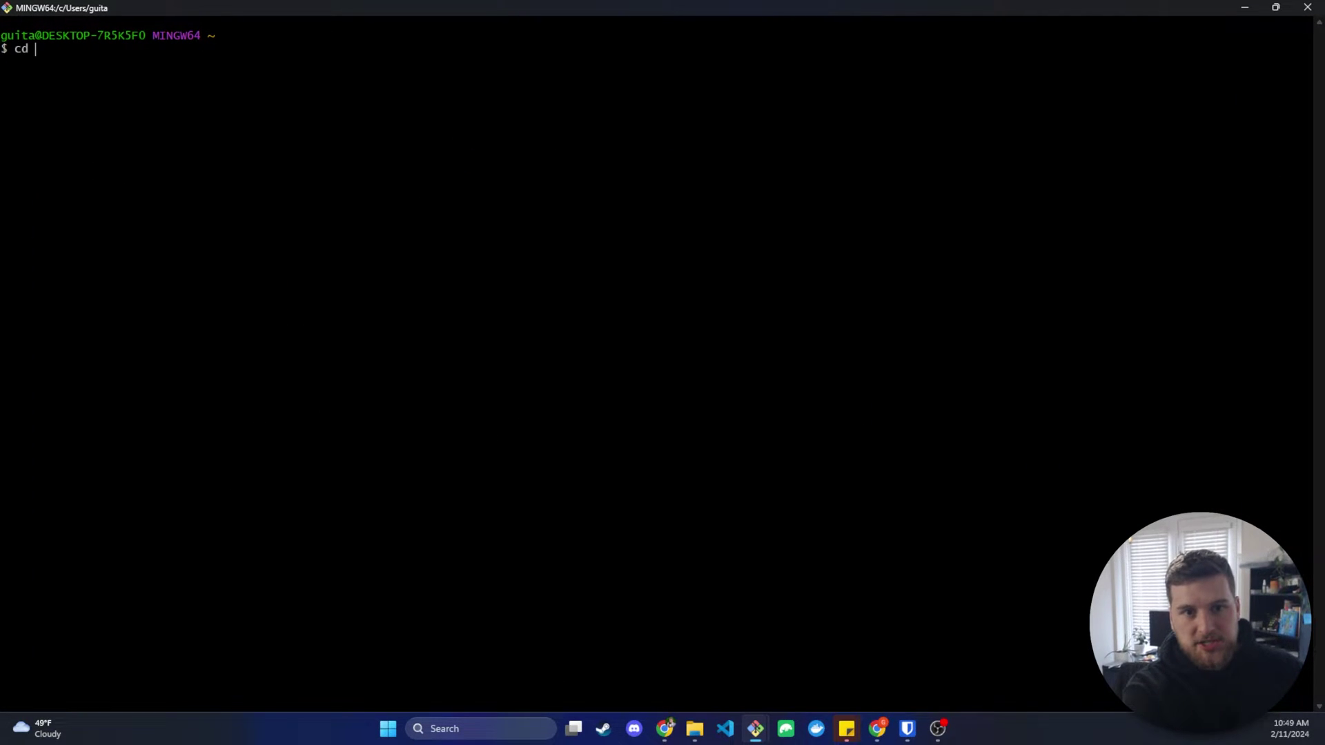
key("Tab")
type("github")
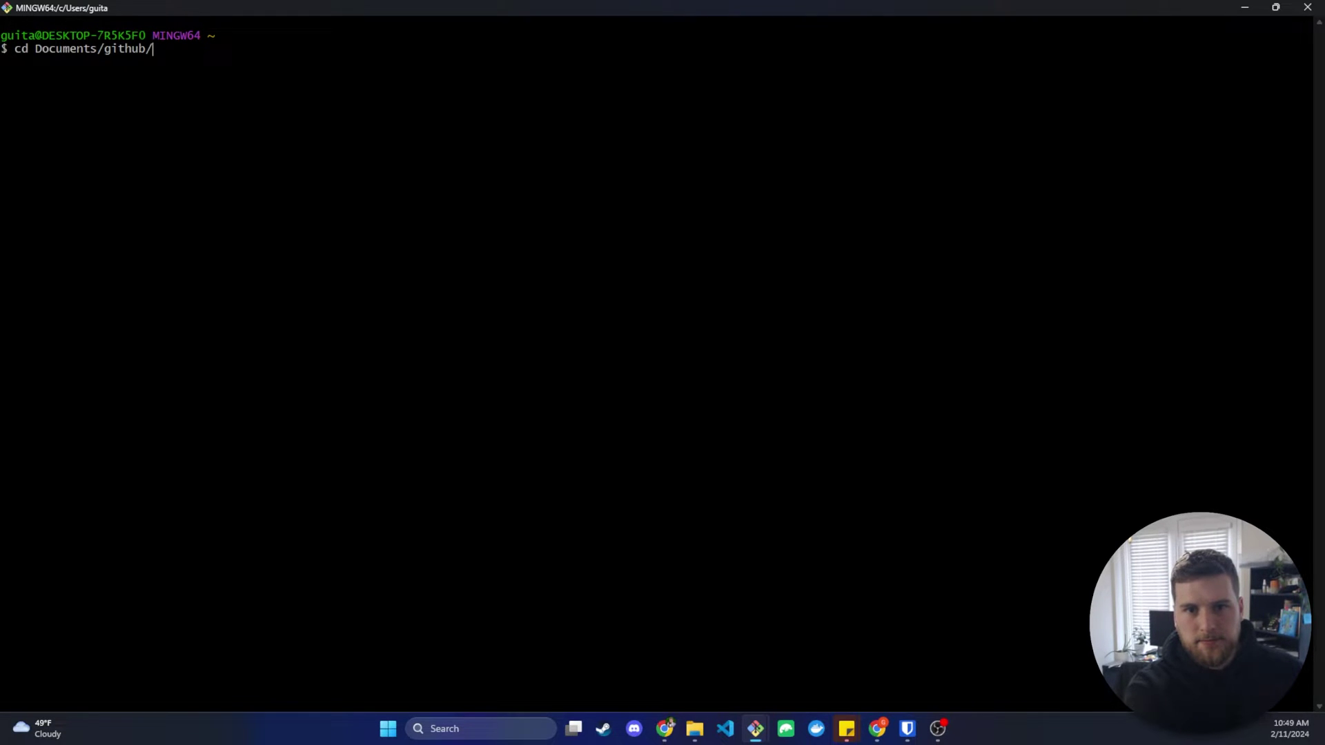
key("BackSpace")
key("BackSpace")
key("Return")
type("ls")
key("Return")
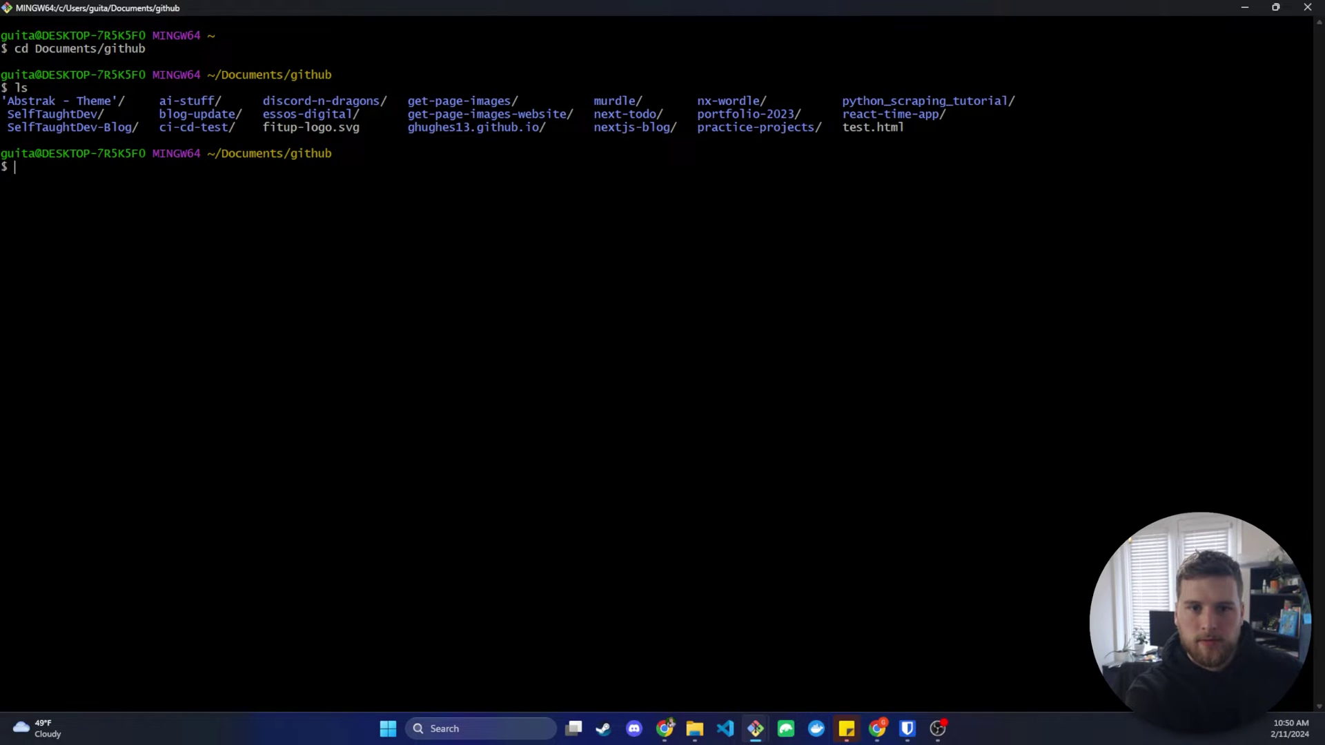
type("cd ai")
key("Tab")
key("Return")
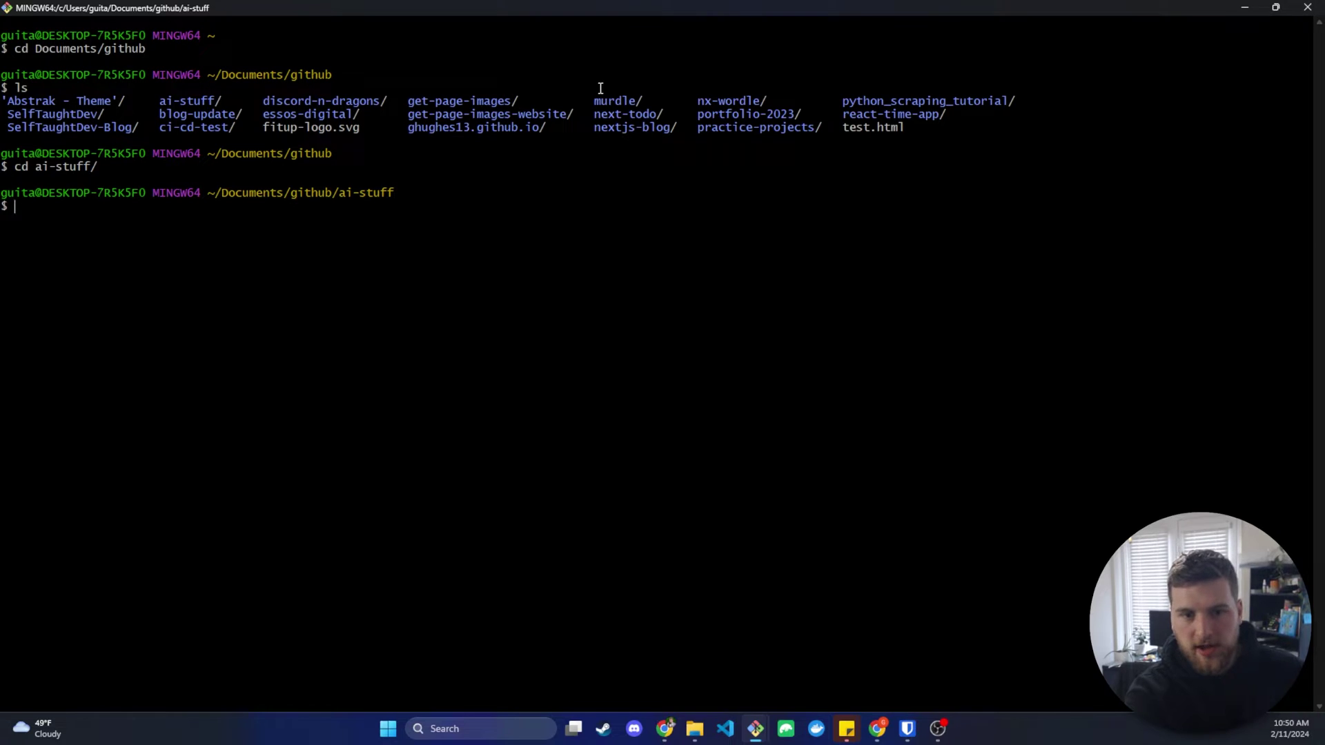
- Run git clone with the pasted text-generation-webui URL and highlight its output
type("git clone")
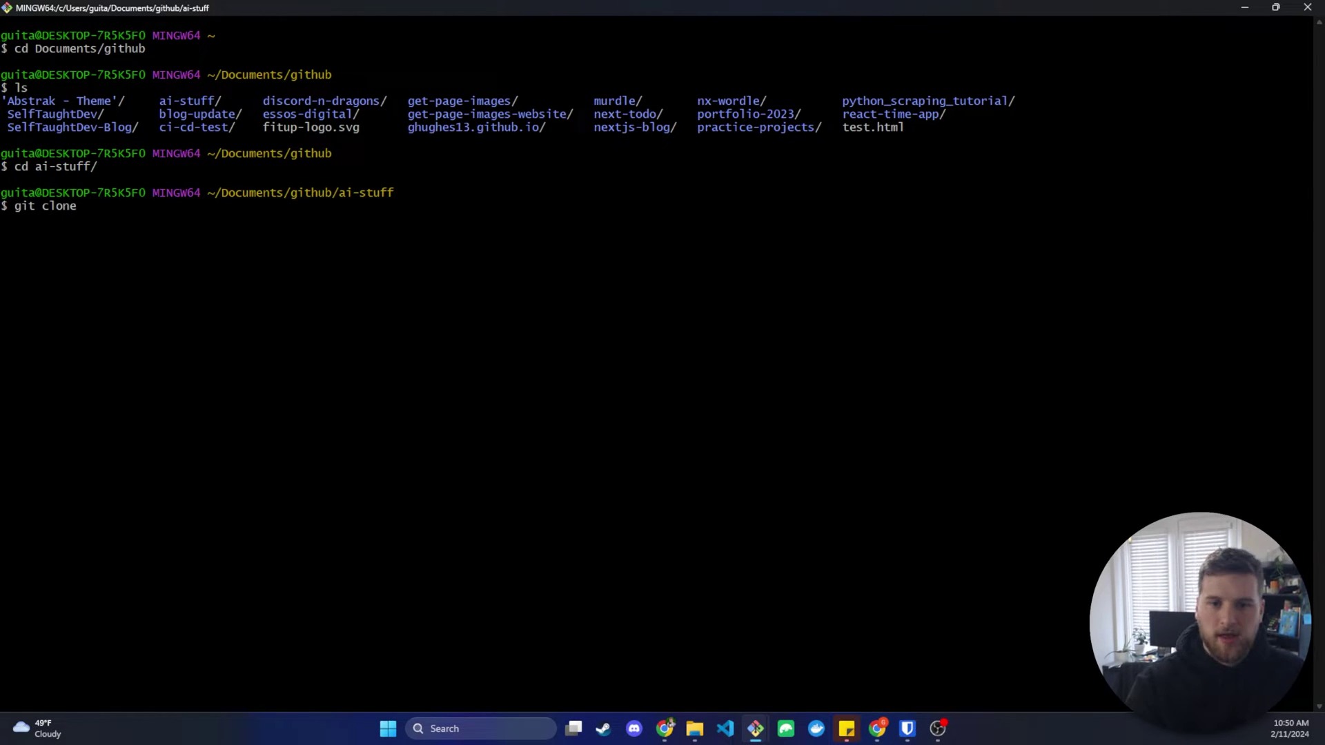
right_click(110, 210)
left_click(141, 260)
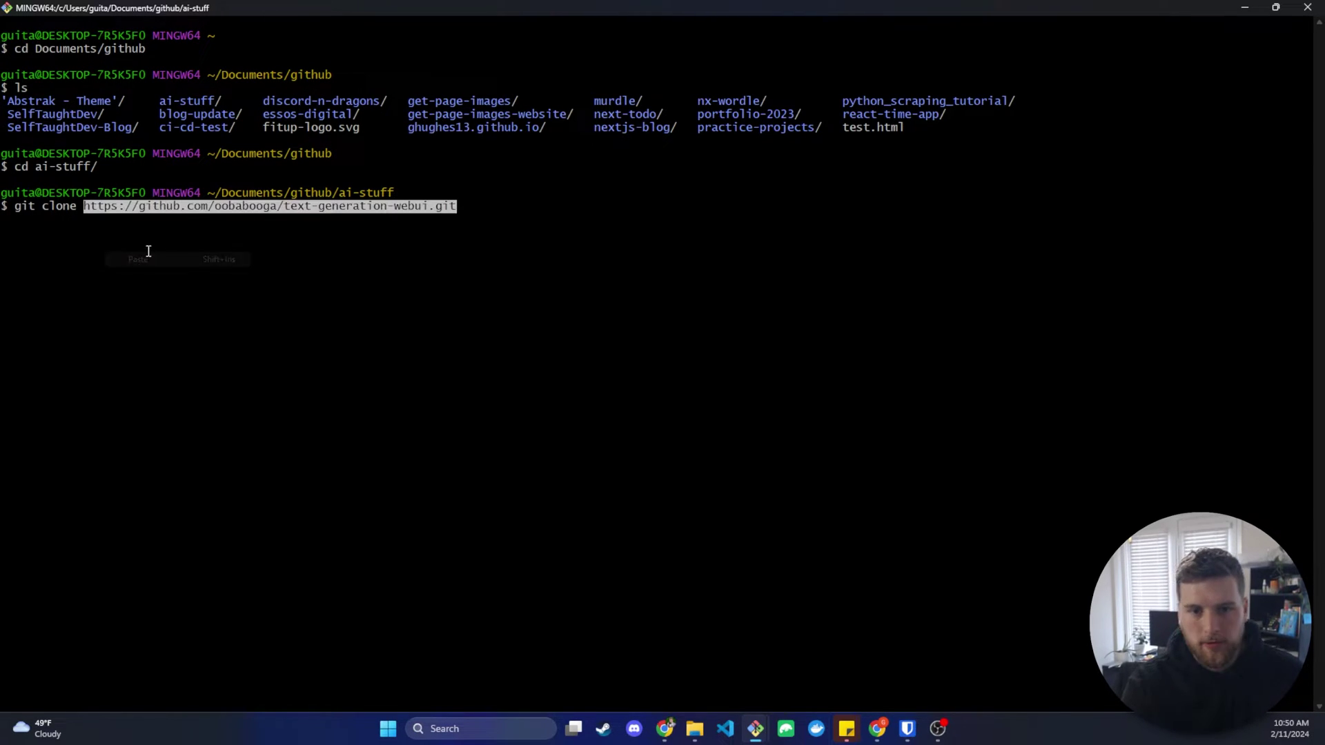
key("Return")
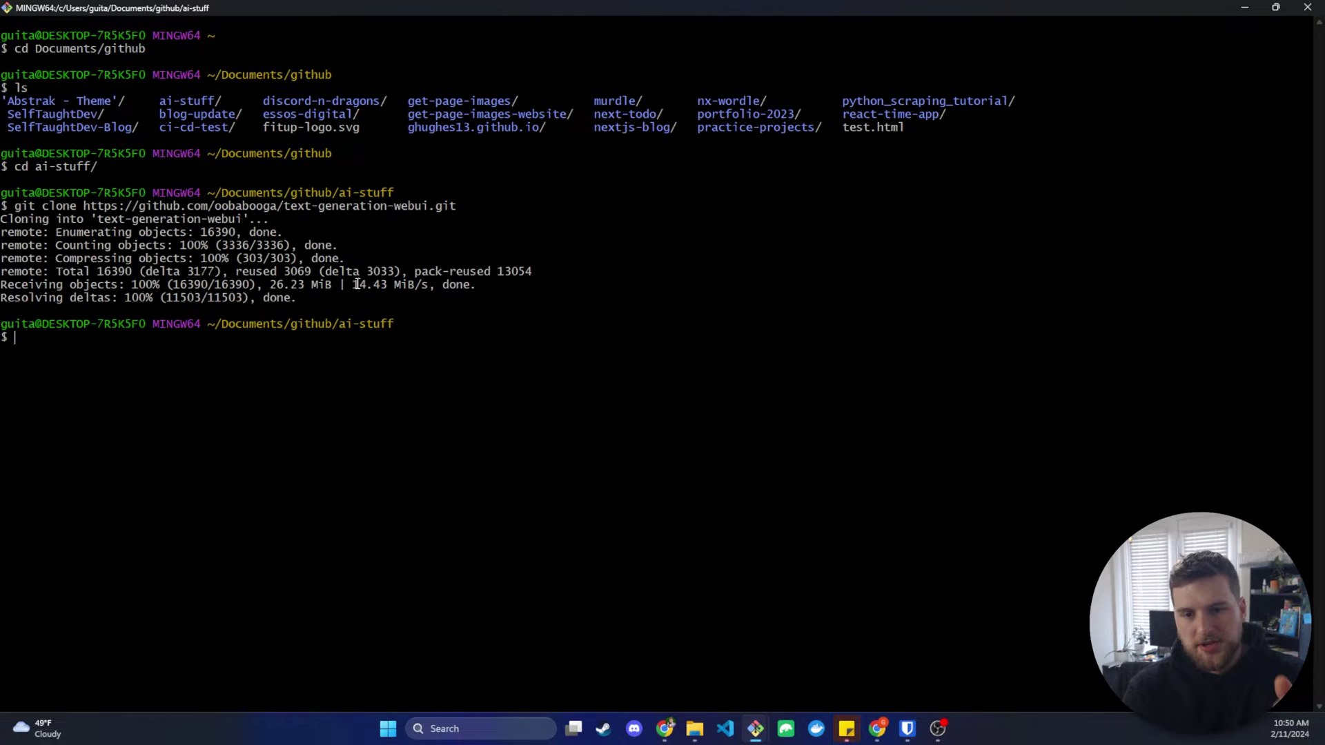
mouse_move(320, 301)
left_mouse_down()
mouse_move(7, 218)
mouse_move(4, 204)
left_mouse_up()
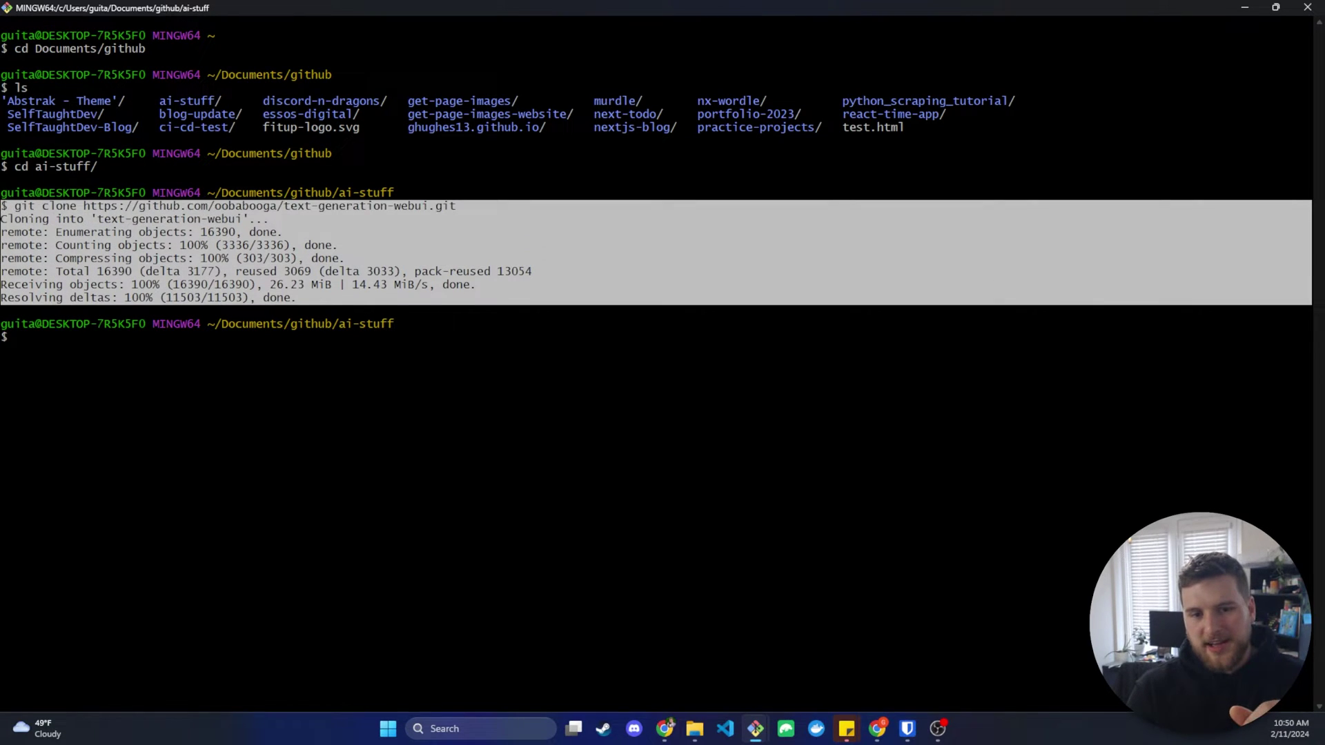
- Clear the terminal selection and switch back to the oobabooga/text-generation-webui page in Chrome
left_click(14, 208)
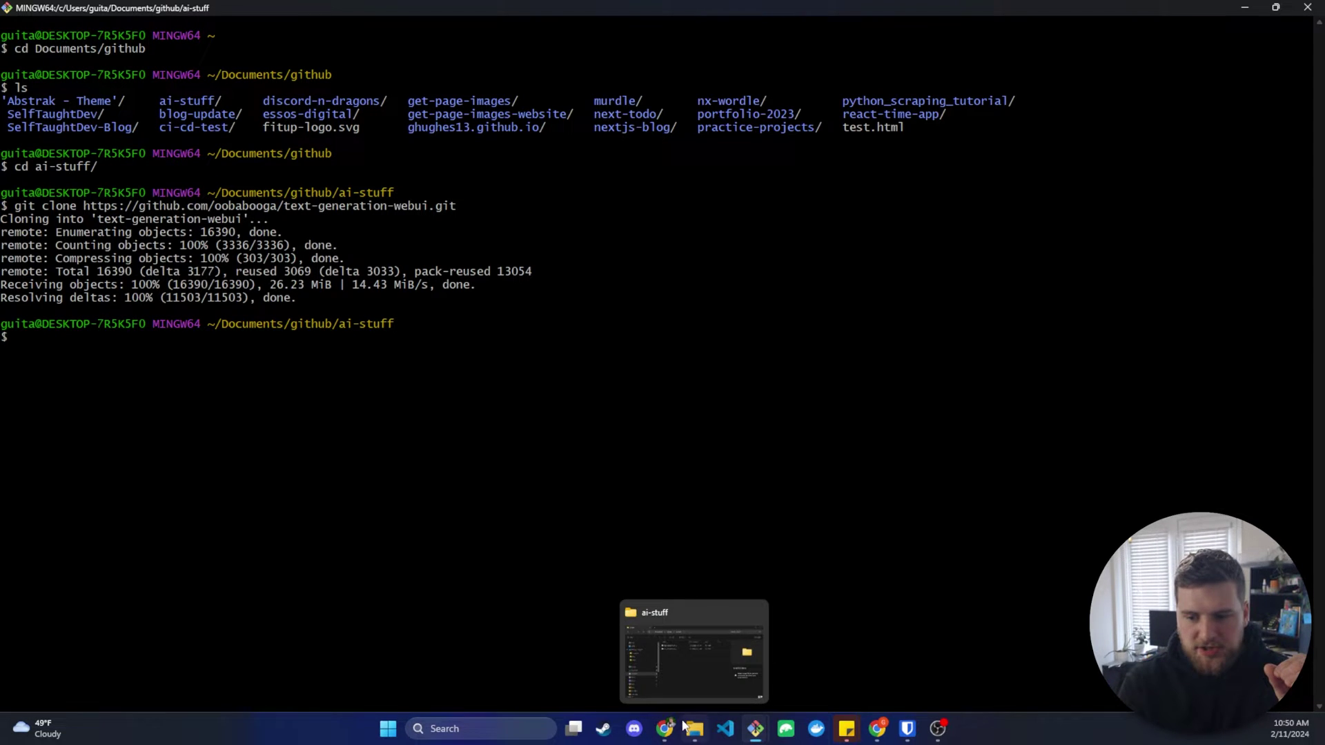
mouse_move(674, 705)
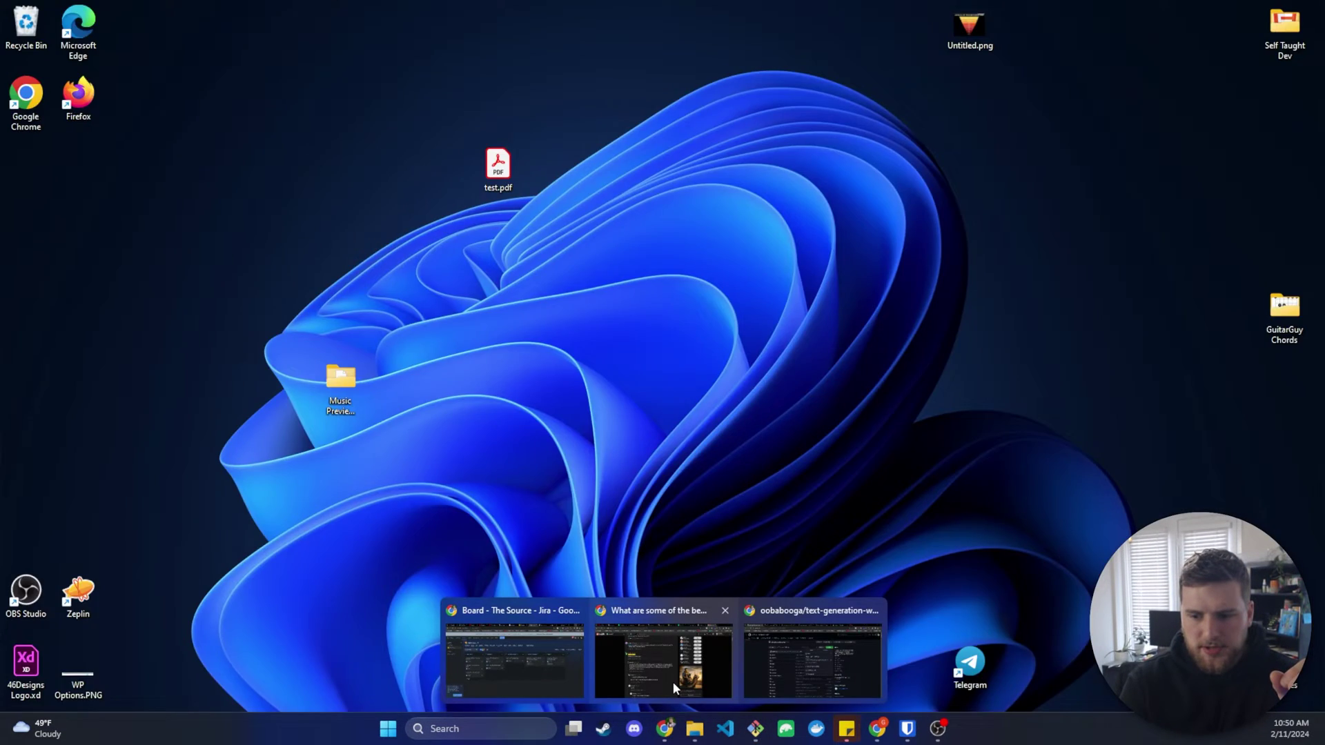
left_click(843, 648)
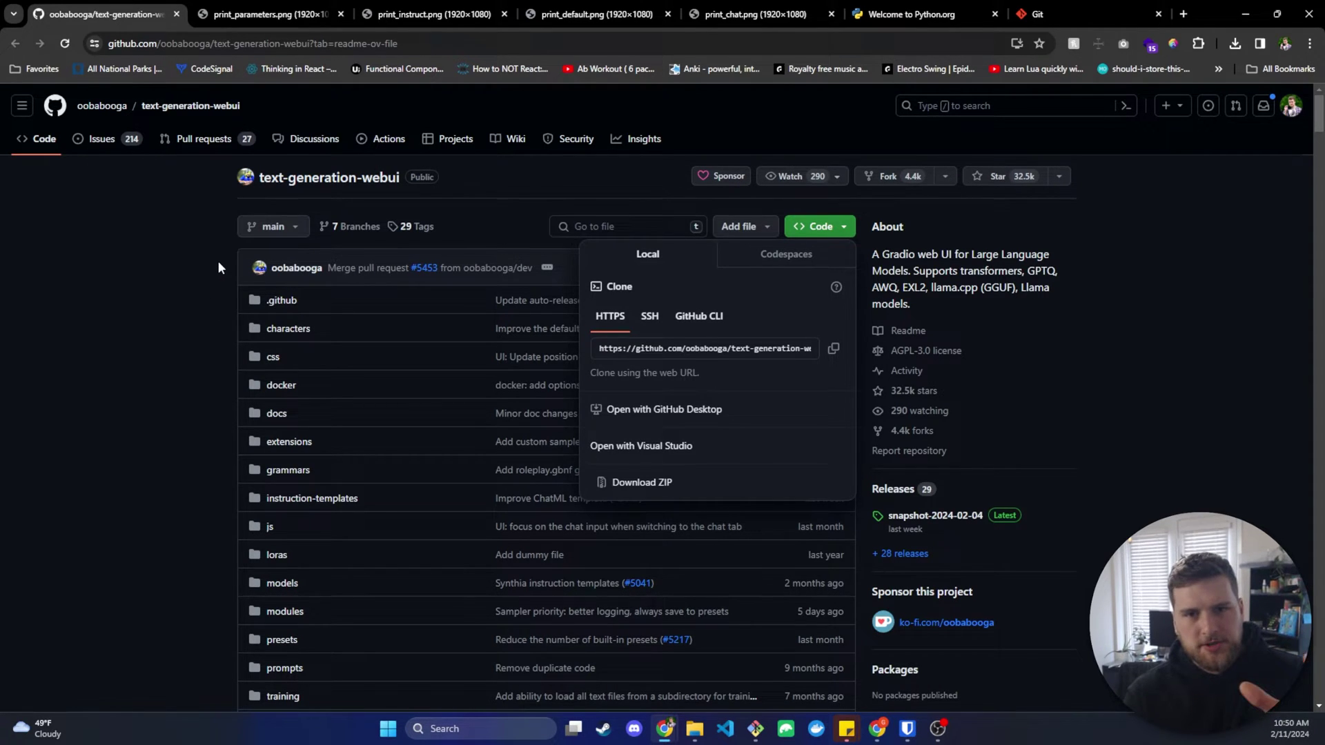
- Close the Code clone options and scroll to the README's How to install section
left_click(166, 296)
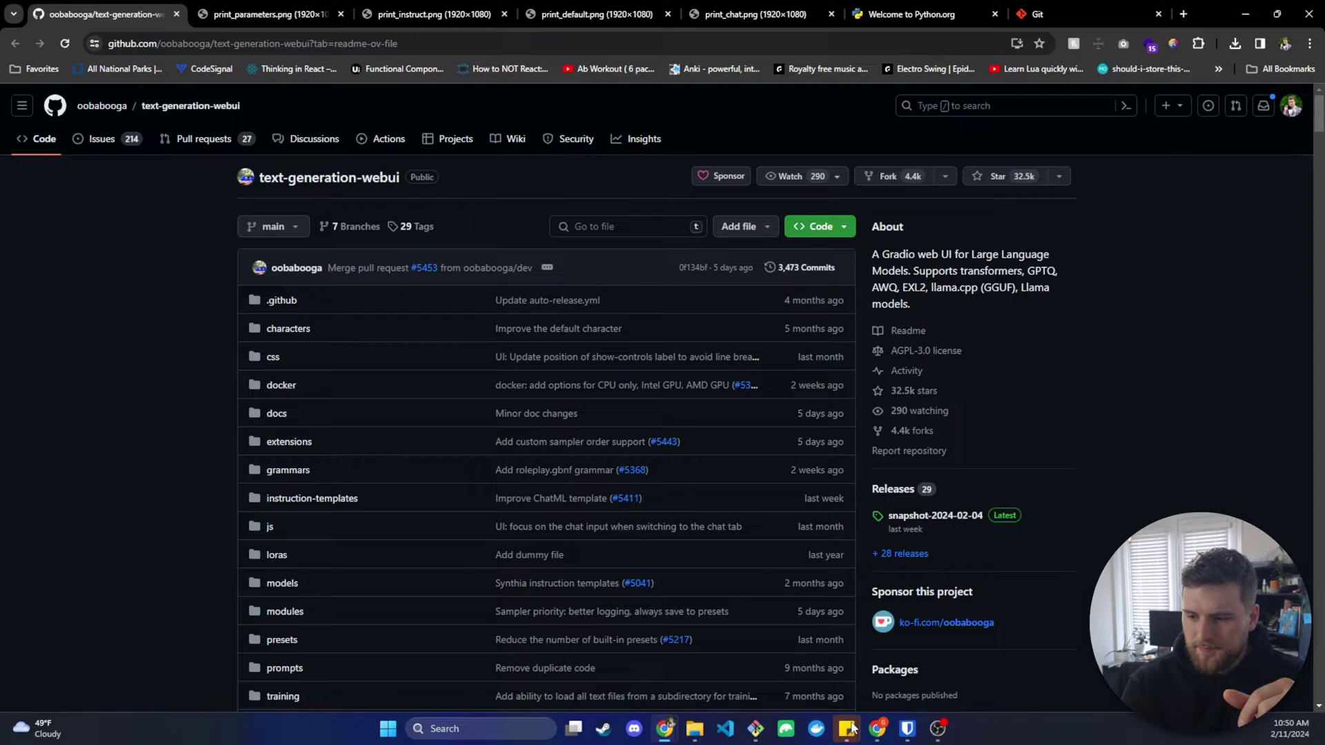
mouse_move(755, 730)
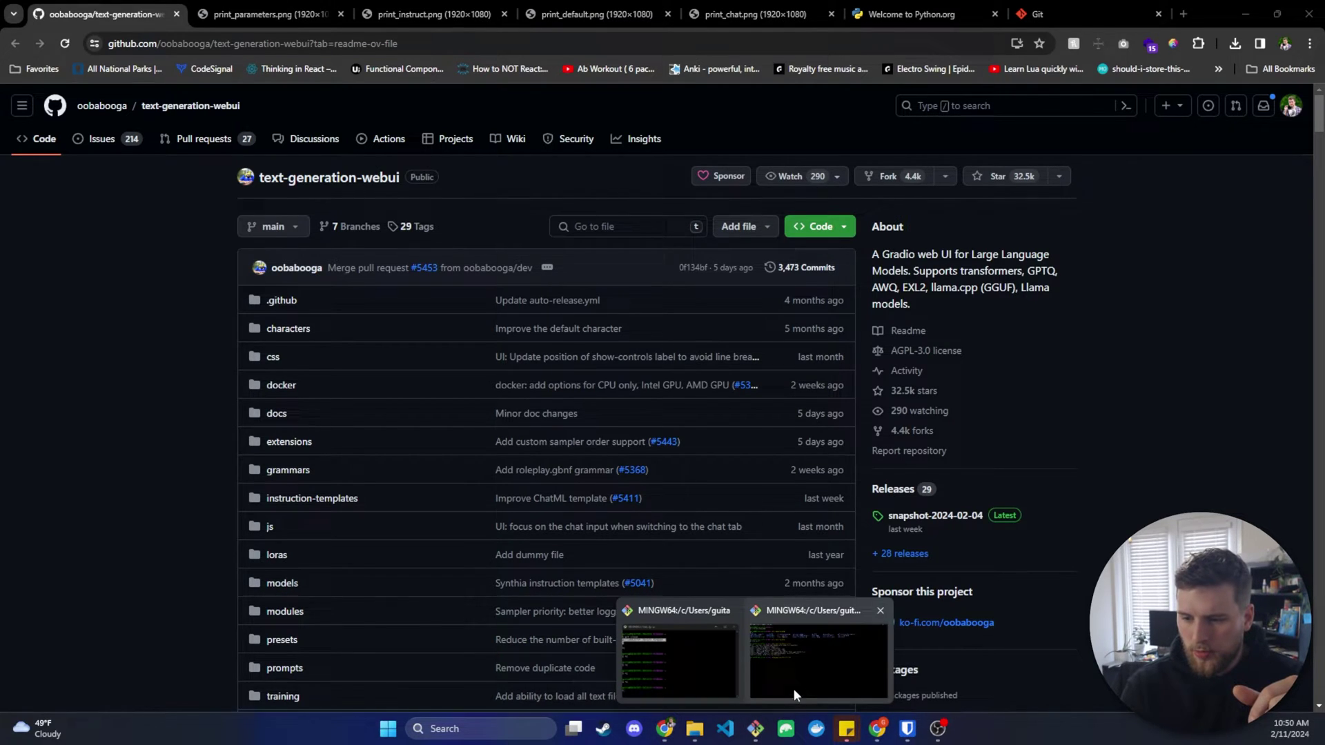
mouse_move(795, 681)
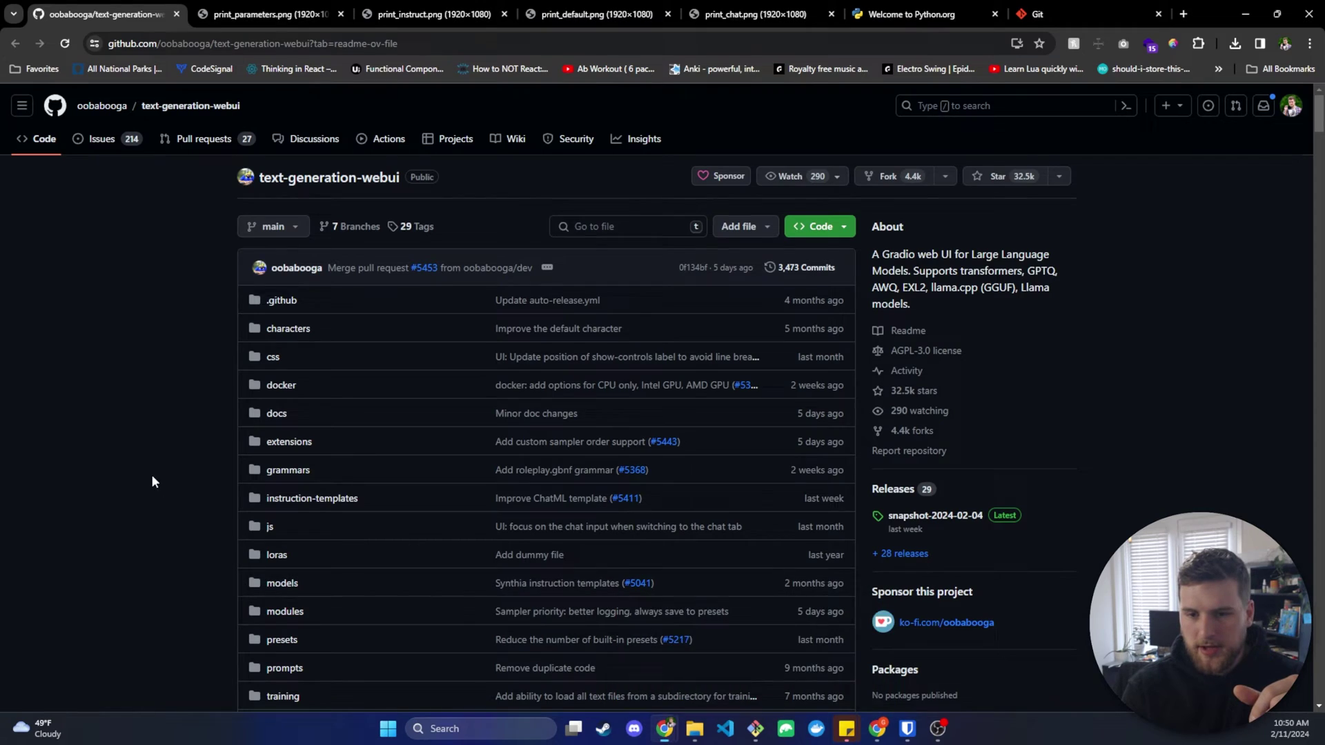
scroll(246, 301, "down", 15)
scroll(412, 236, "down", 18)
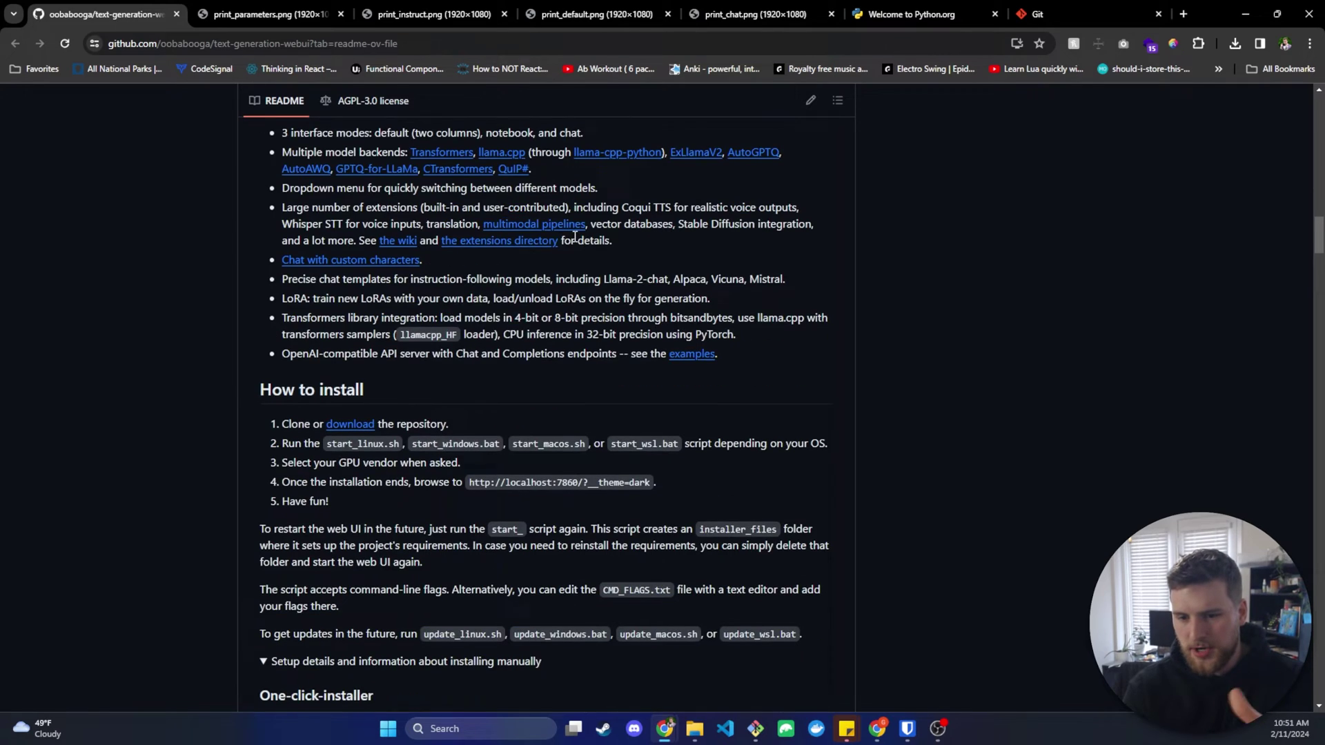
scroll(290, 278, "up", 2)
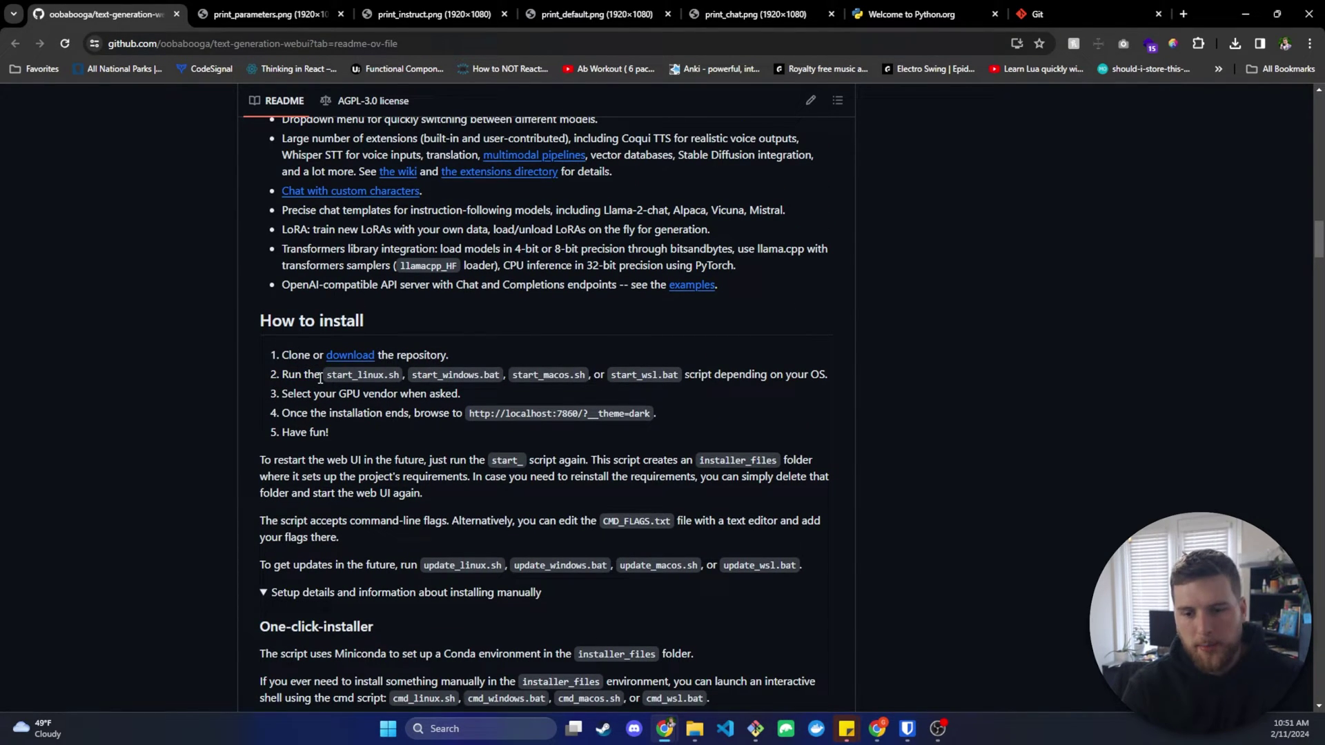
- Highlight the start_linux.sh, start_windows.bat and other start script names
left_click_drag(320, 379, 397, 375)
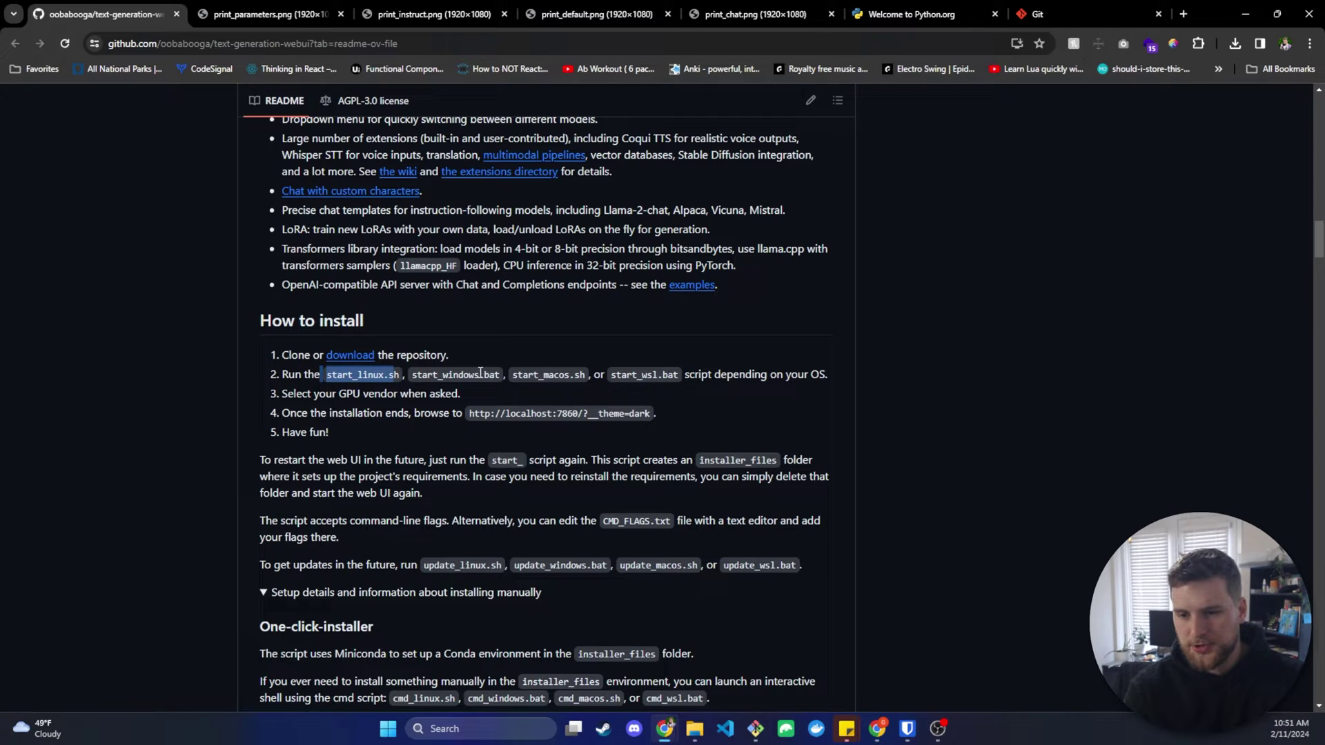
left_click(404, 378)
left_click_drag(412, 380, 574, 375)
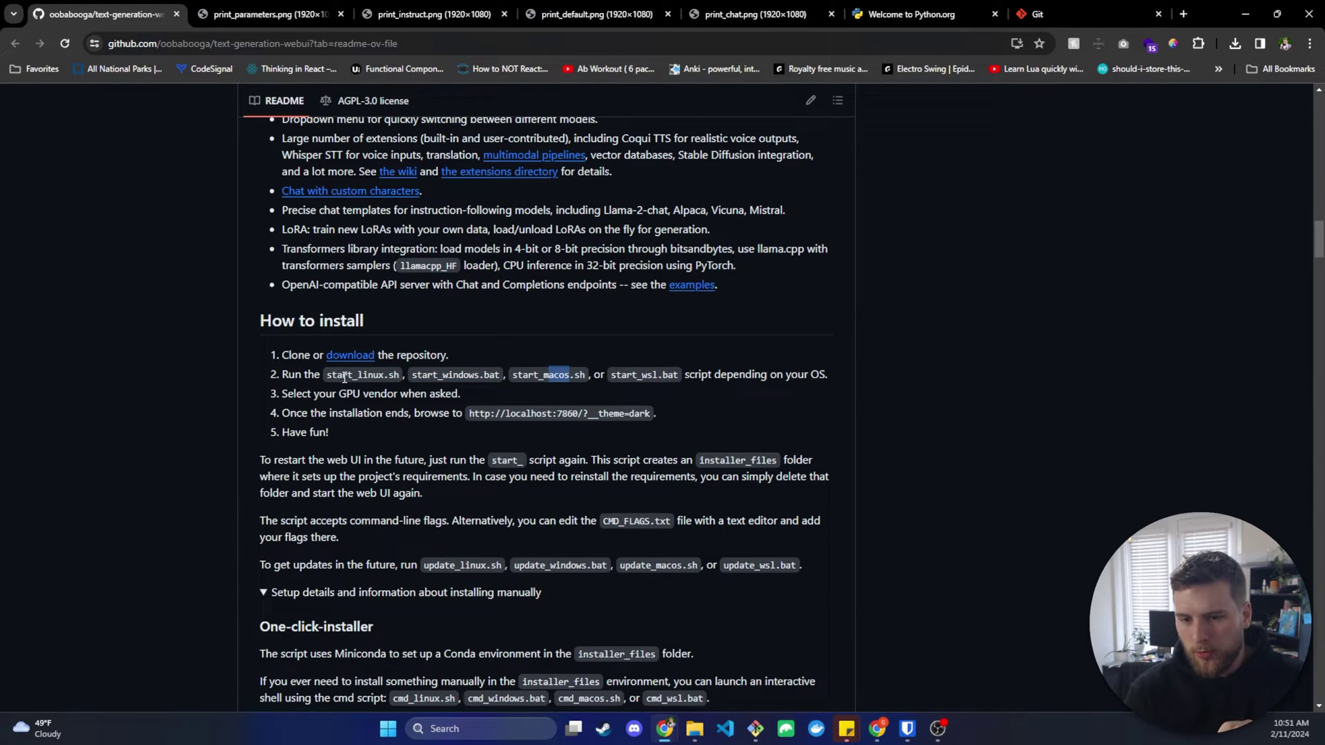
left_click_drag(341, 376, 381, 373)
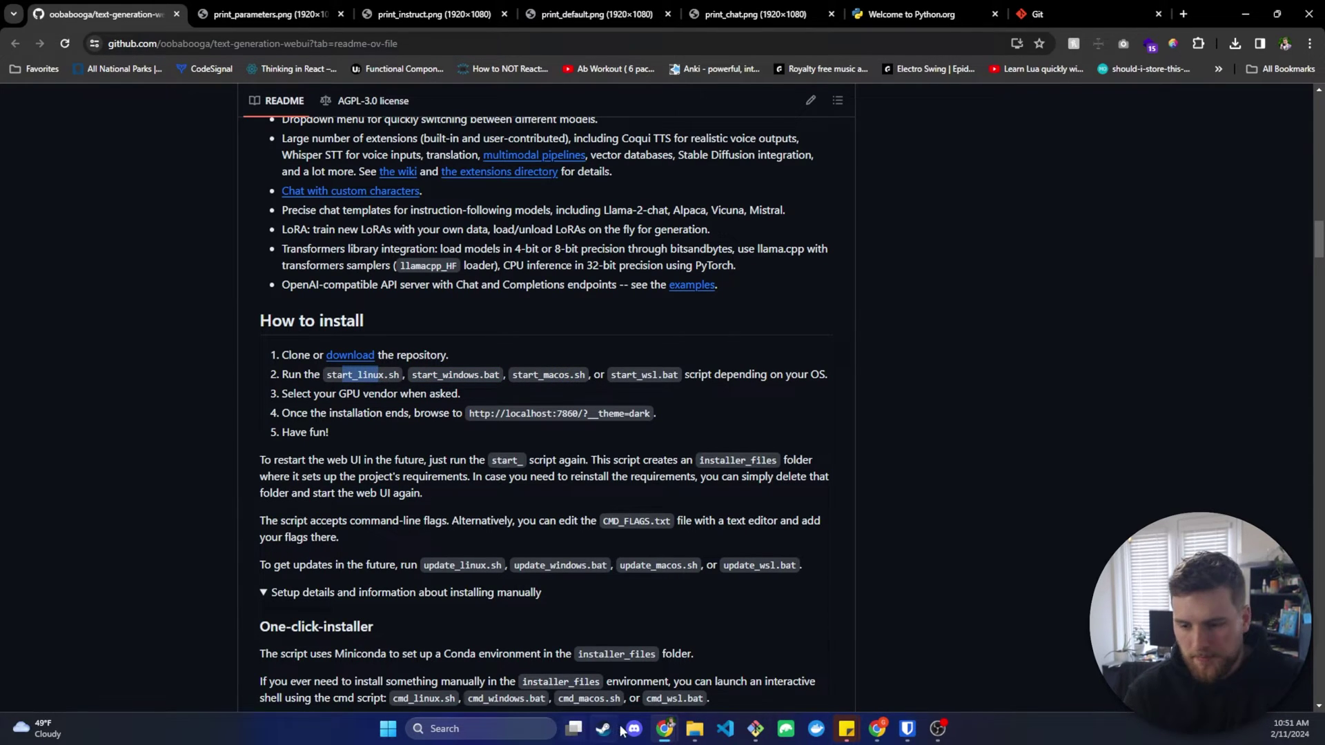
left_click(692, 728)
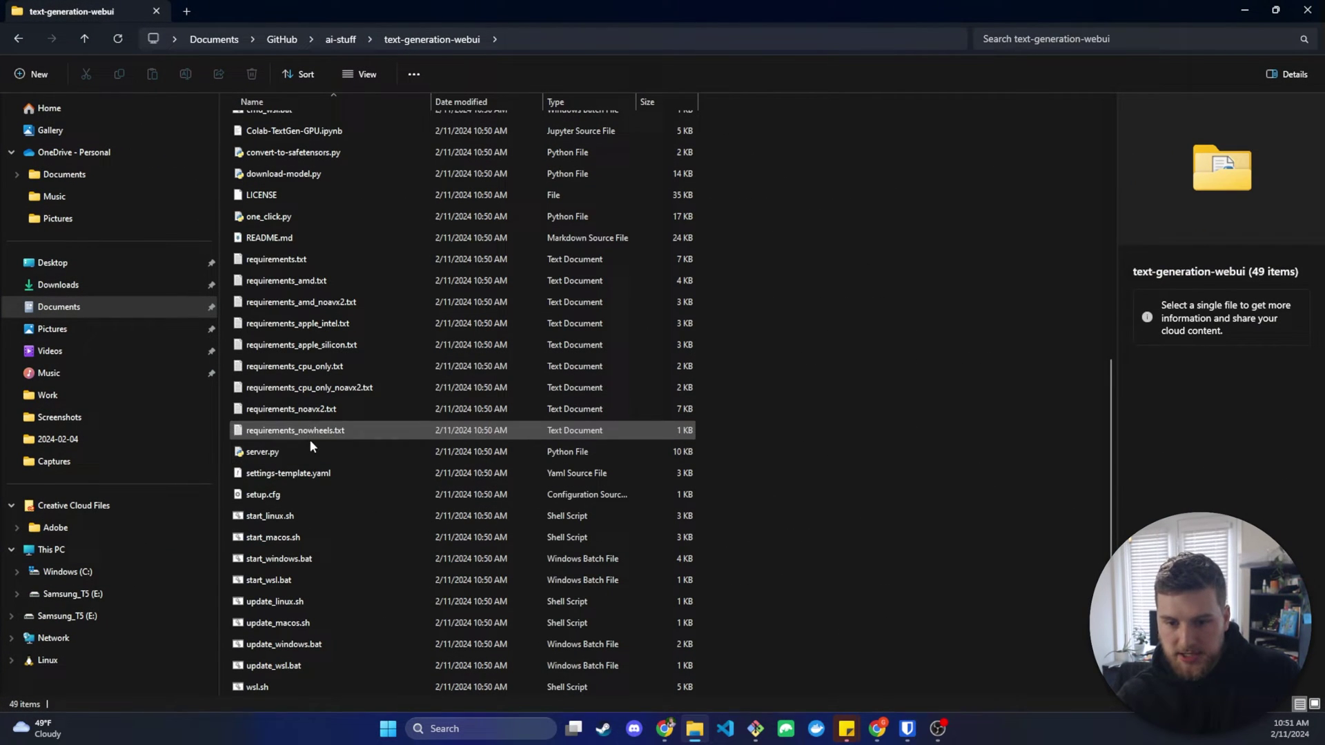
- Run start_windows.bat from the text-generation-webui folder and maximize the installer window
left_click(309, 565)
double_click(308, 565)
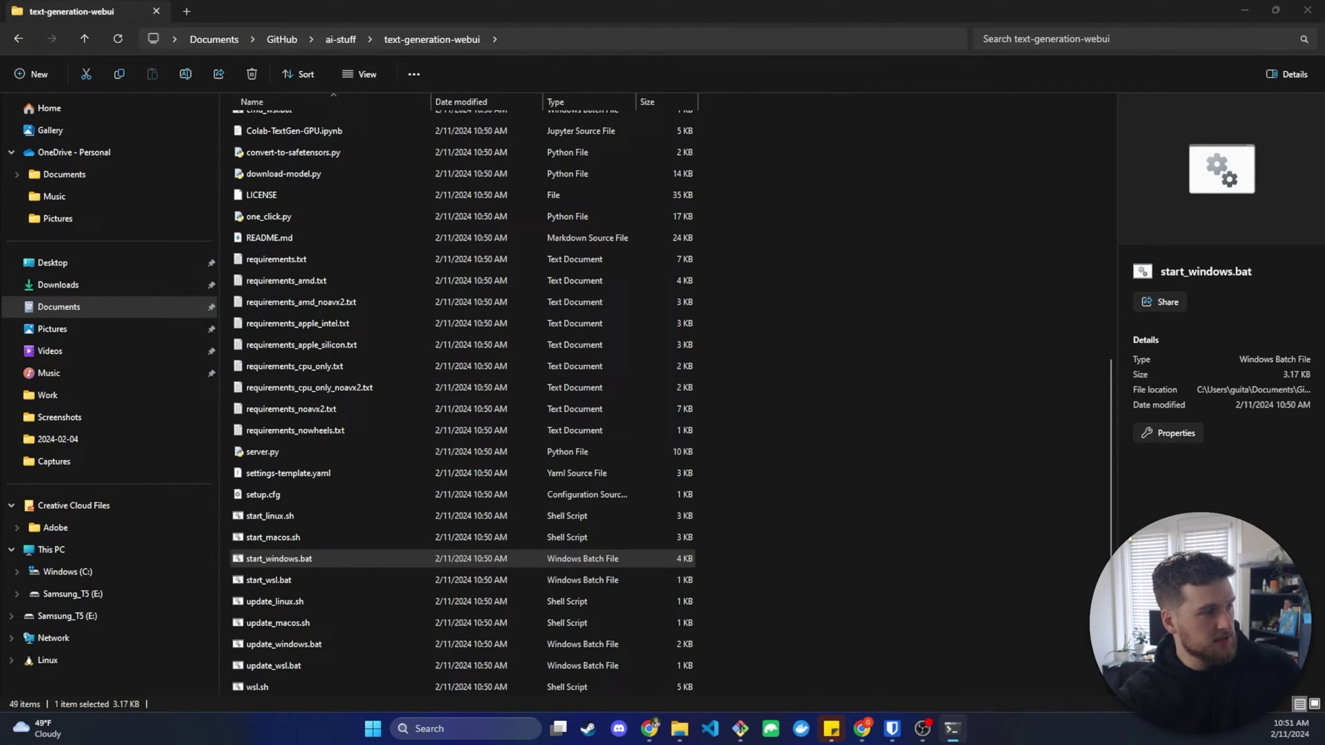
double_click(925, 189)
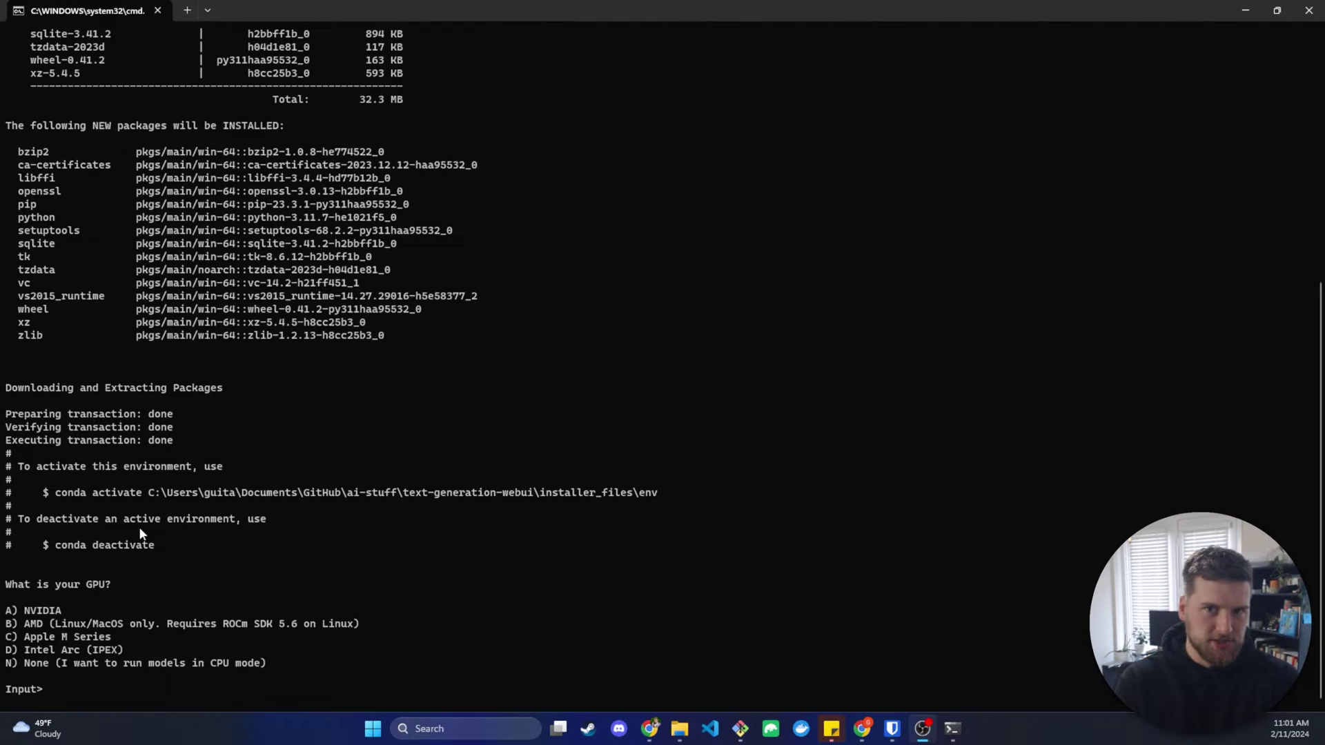
- Choose A (NVIDIA) as the GPU and decline CUDA 11.8 to keep CUDA 12.1
left_click(85, 684)
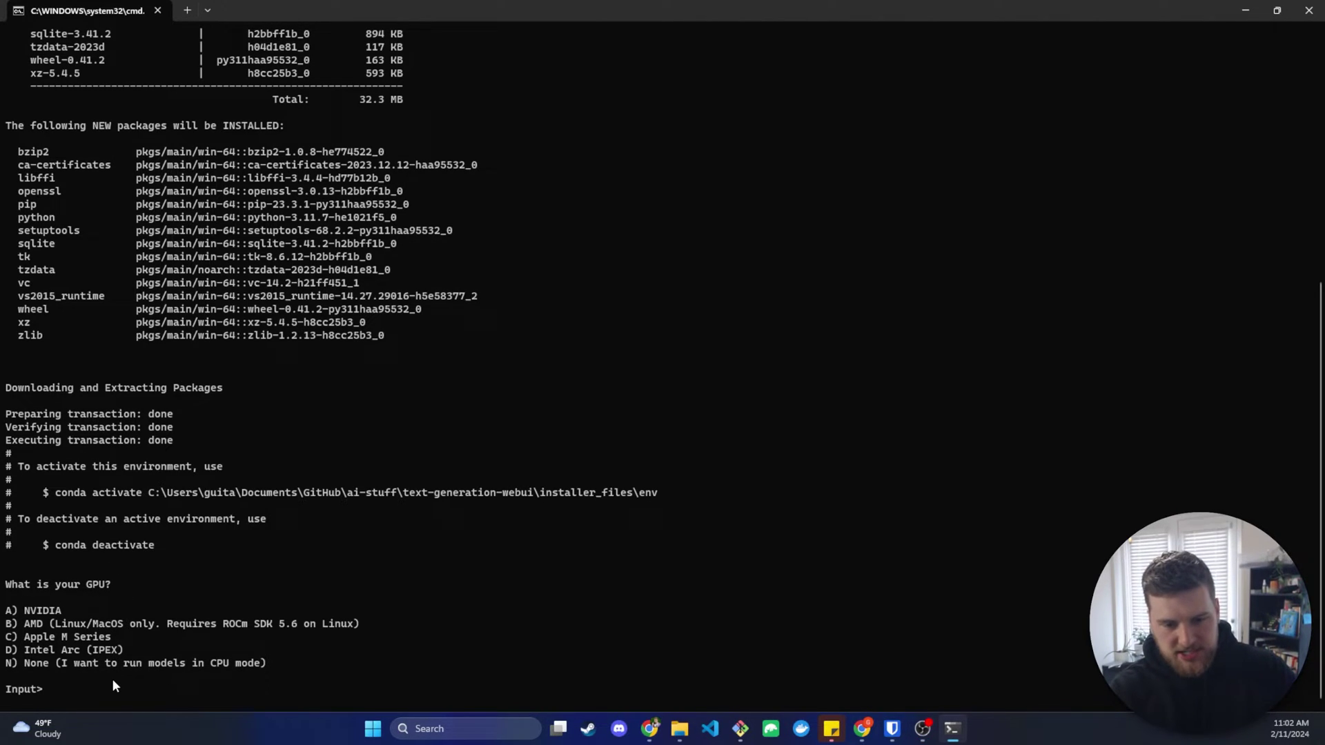
type("A")
key("Return")
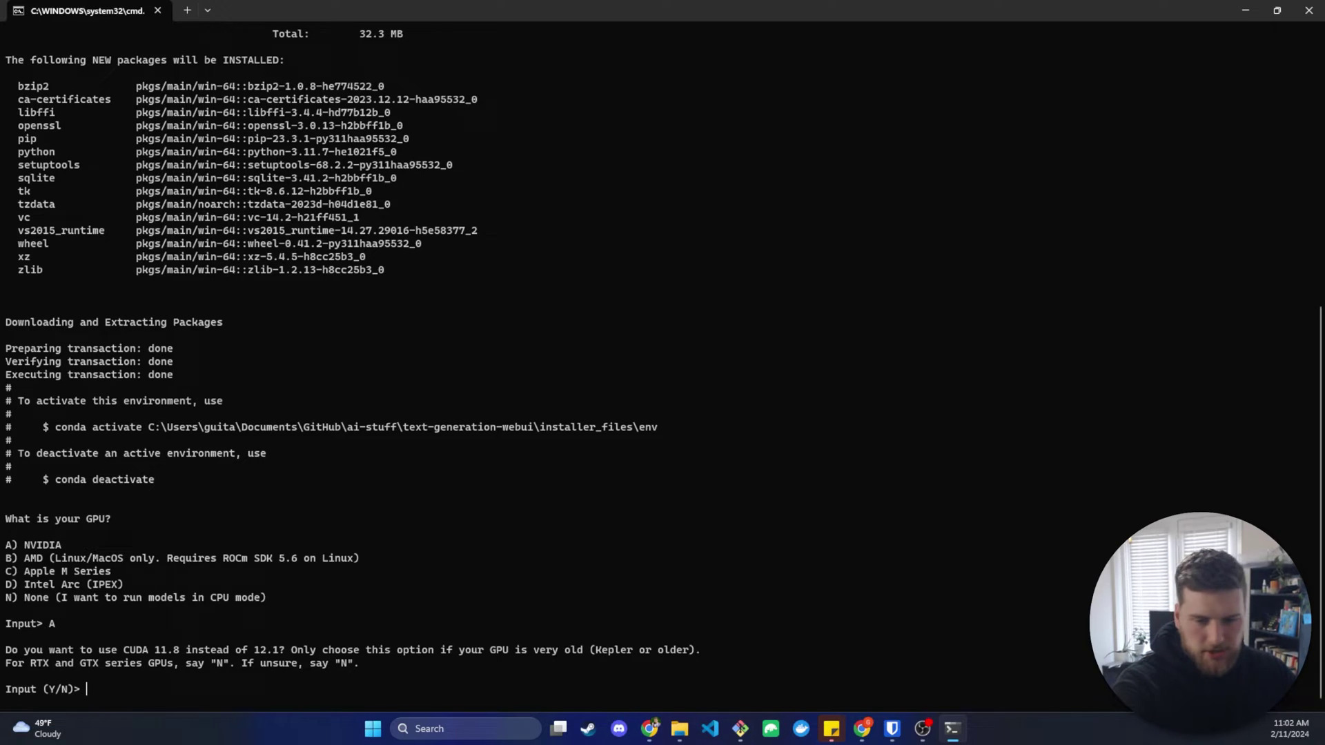
key("Return")
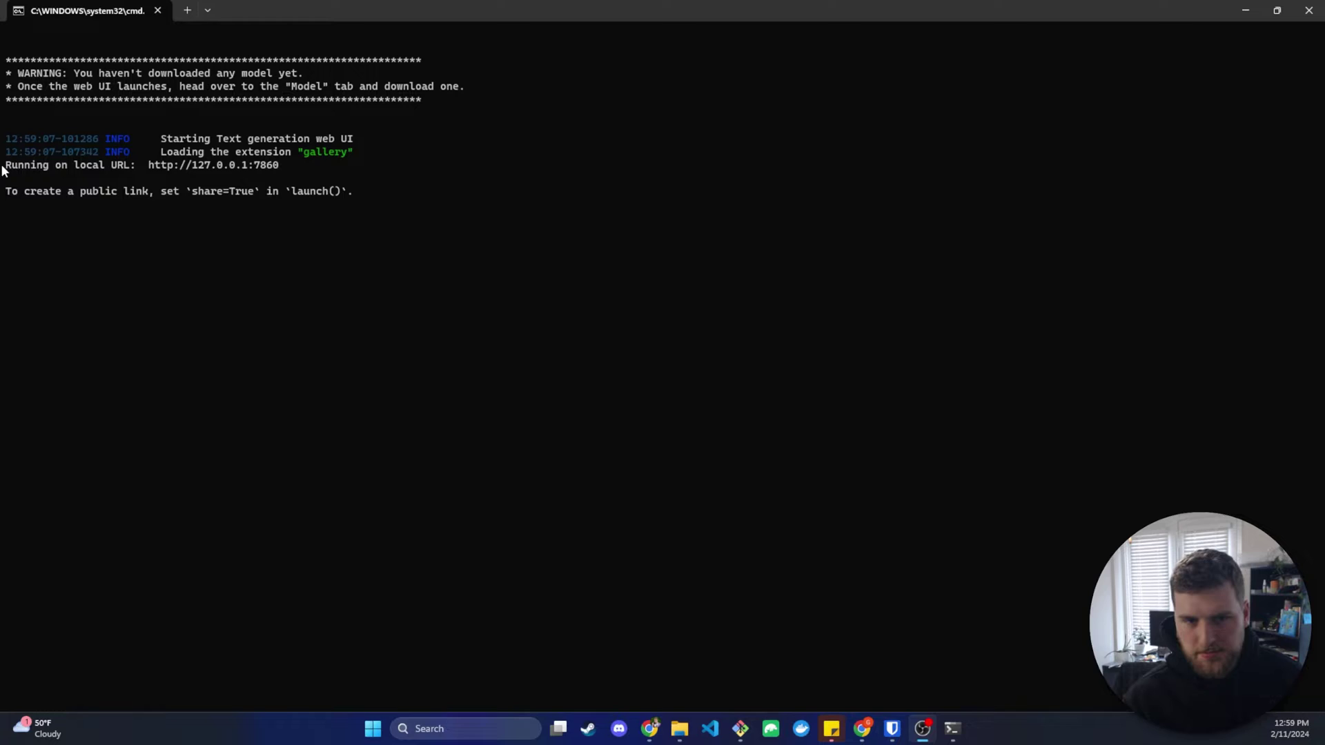
left_click_drag(3, 156, 38, 166)
left_click(115, 169)
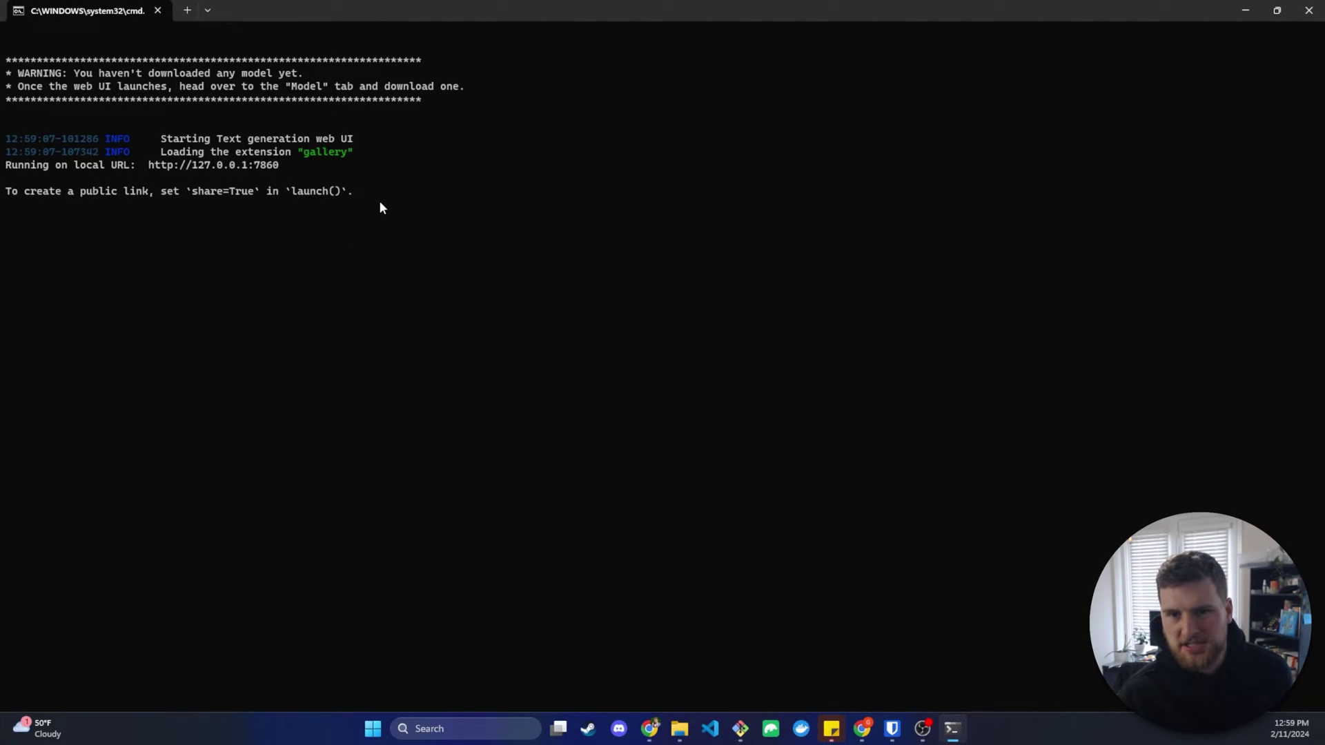
left_click_drag(381, 204, 5, 61)
left_click(116, 169)
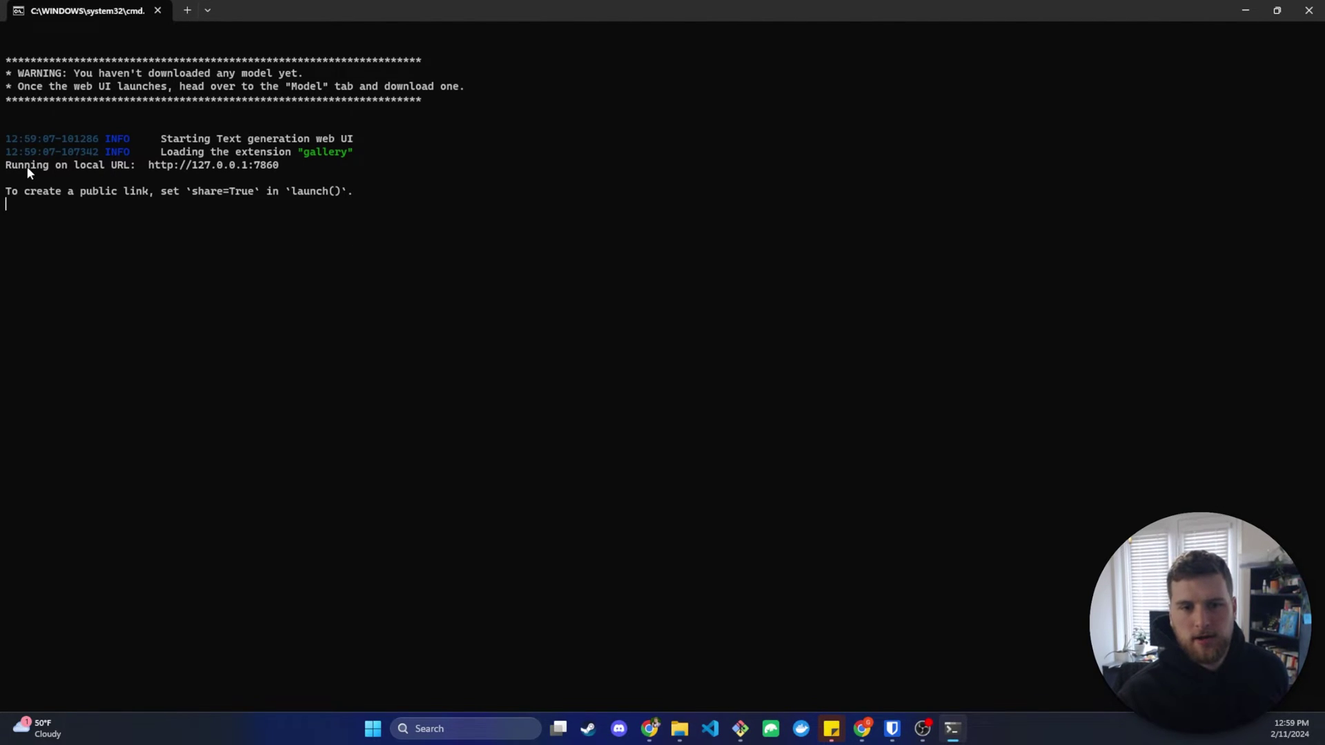
left_click_drag(5, 166, 59, 171)
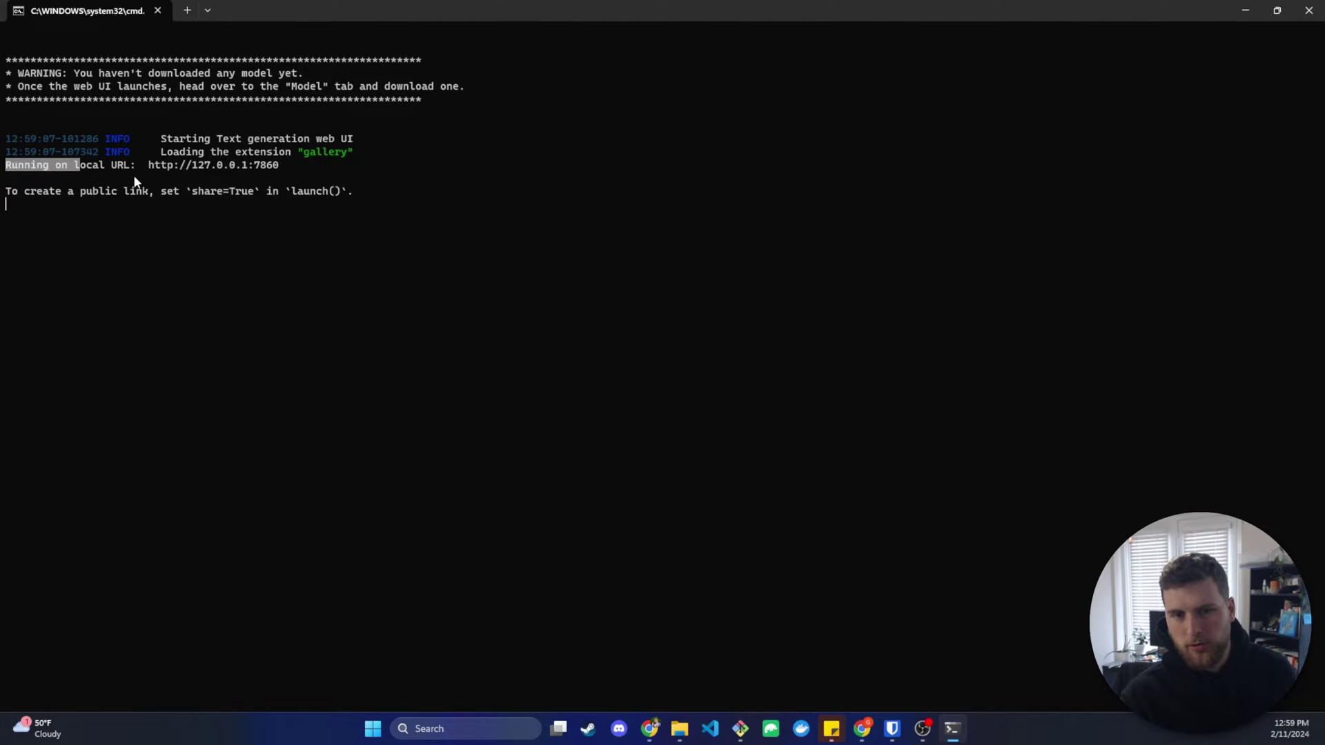
left_click(177, 166, "ctrl")
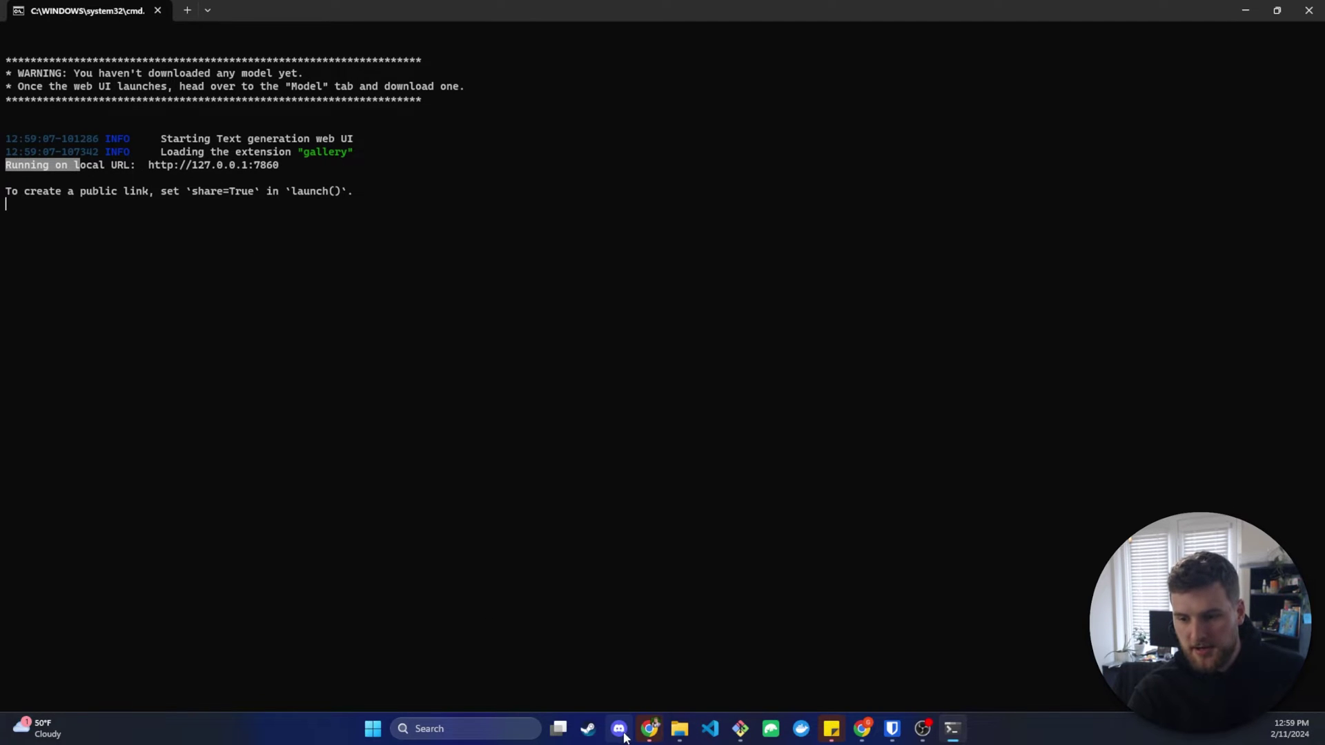
left_click(647, 733)
- Switch to the web UI window and delete the old chat, confirming the deletion
left_click(778, 648)
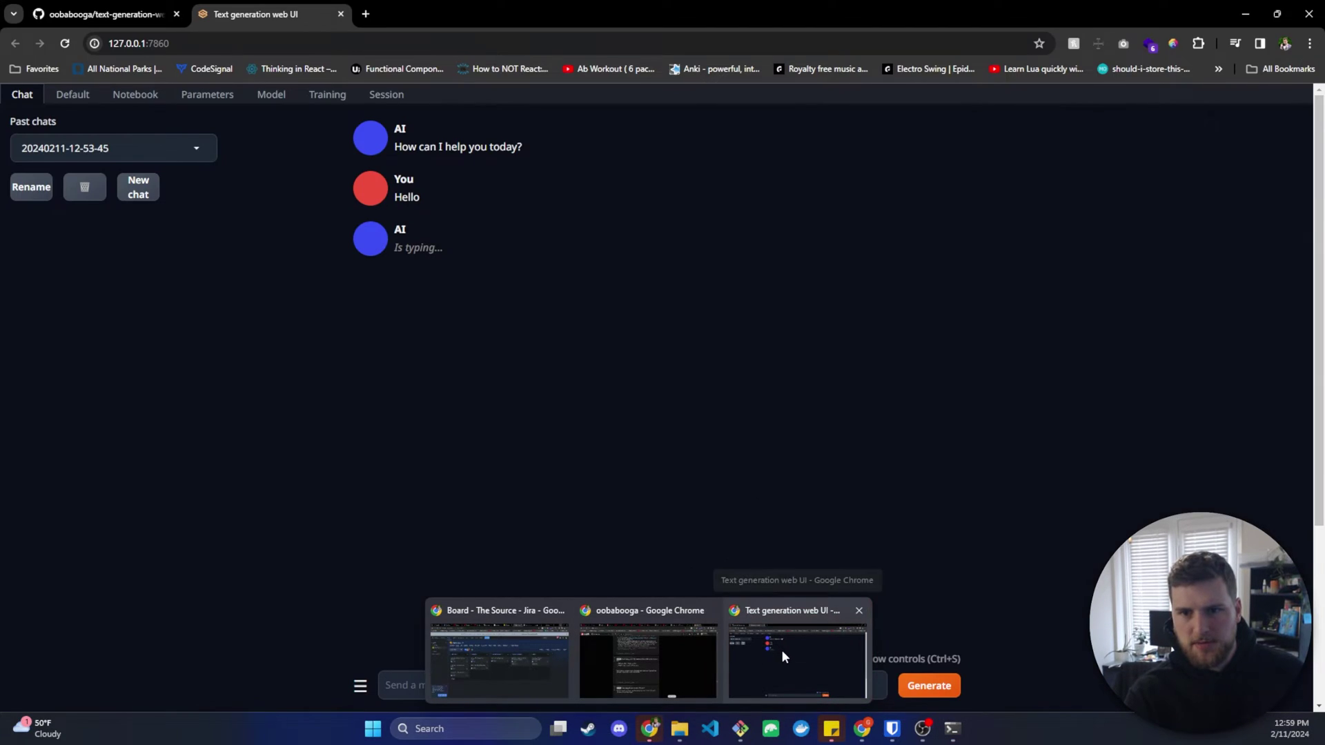
left_click(84, 187)
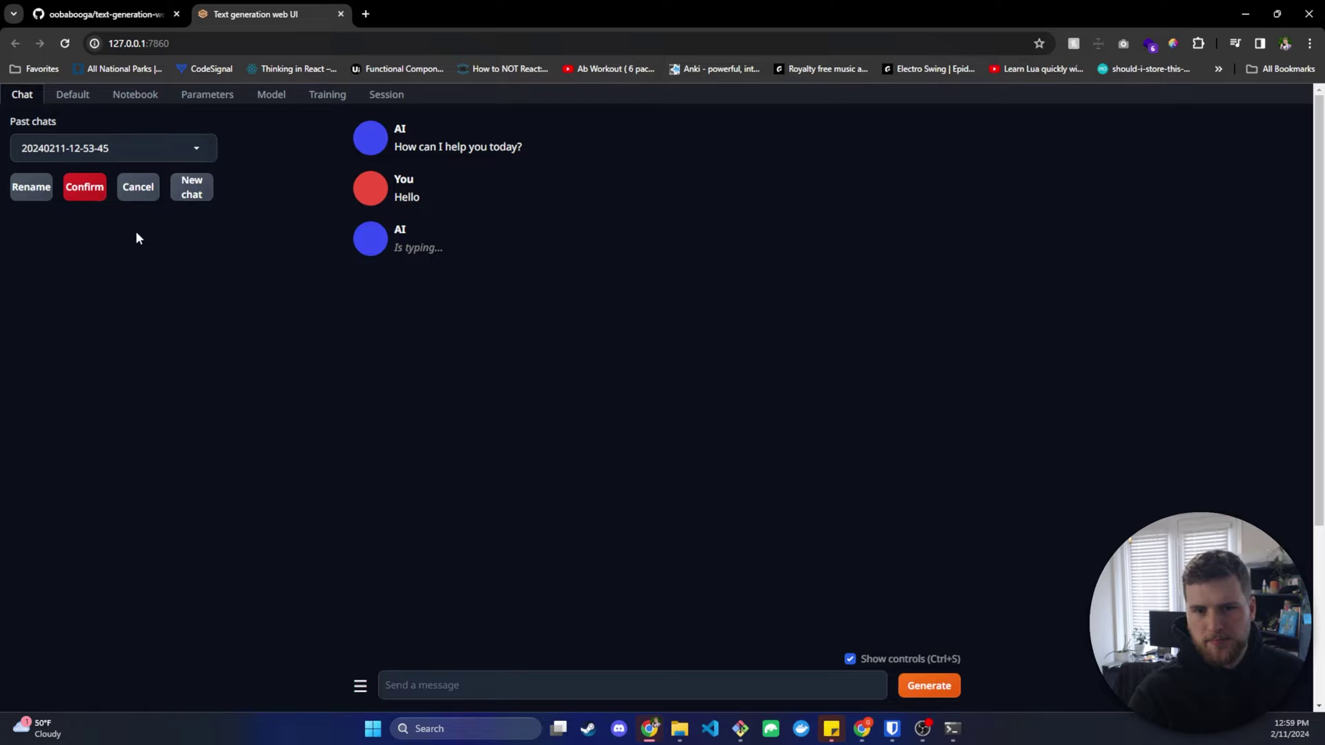
left_click(100, 195)
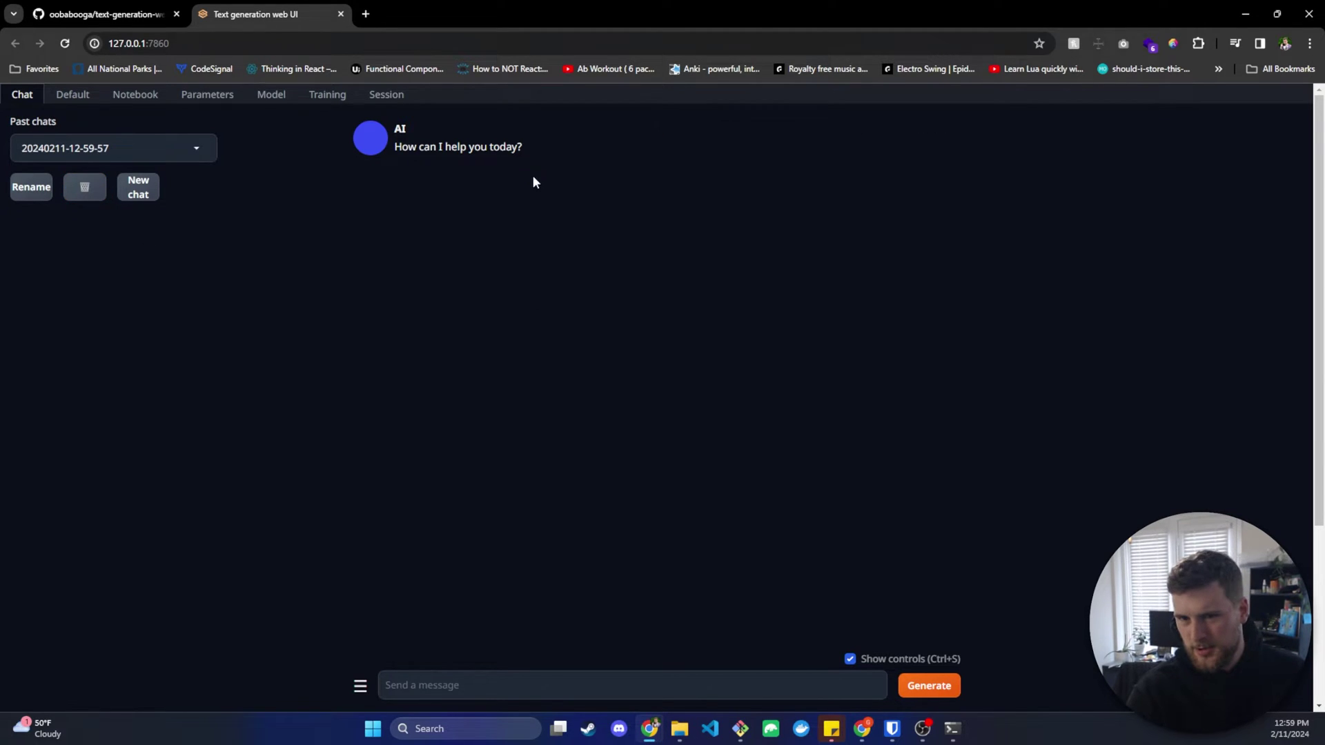
left_click_drag(523, 148, 409, 155)
left_click(532, 146)
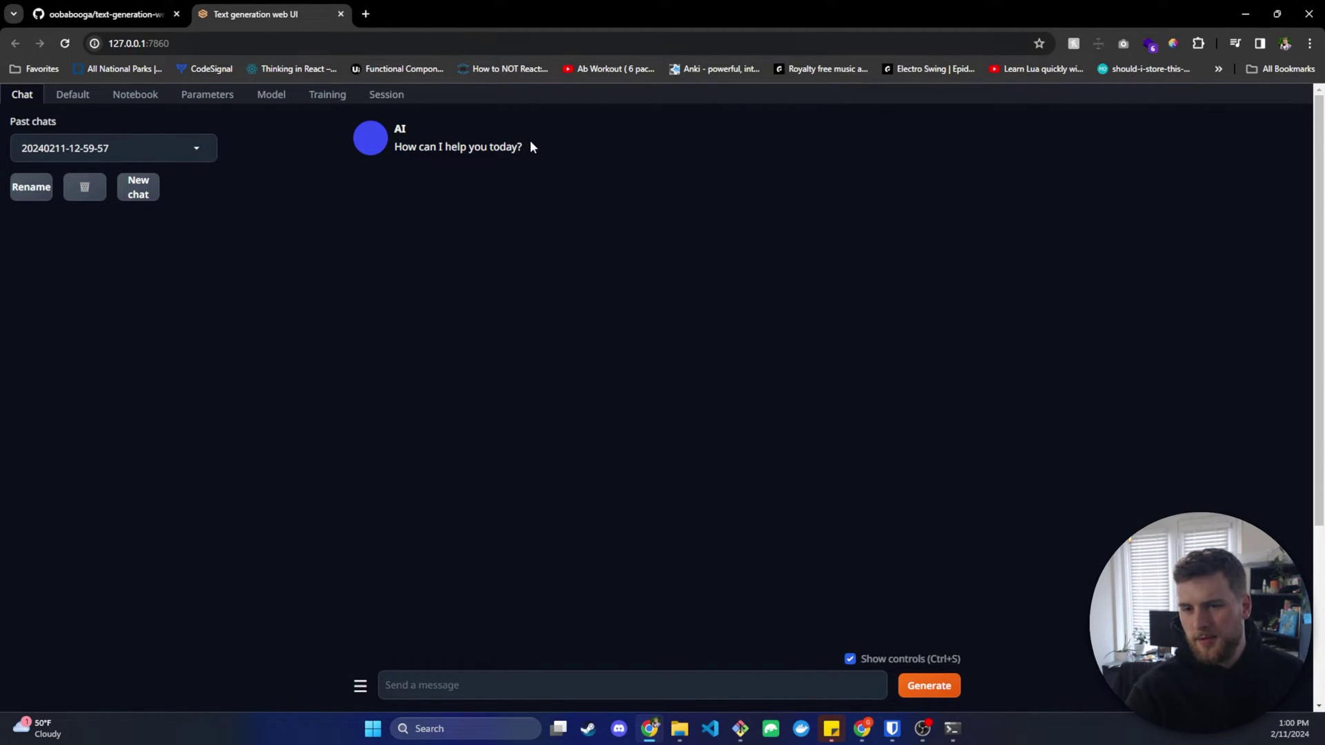
- Send 'Hello' in the new chat and highlight the resulting Error notice
key("super")
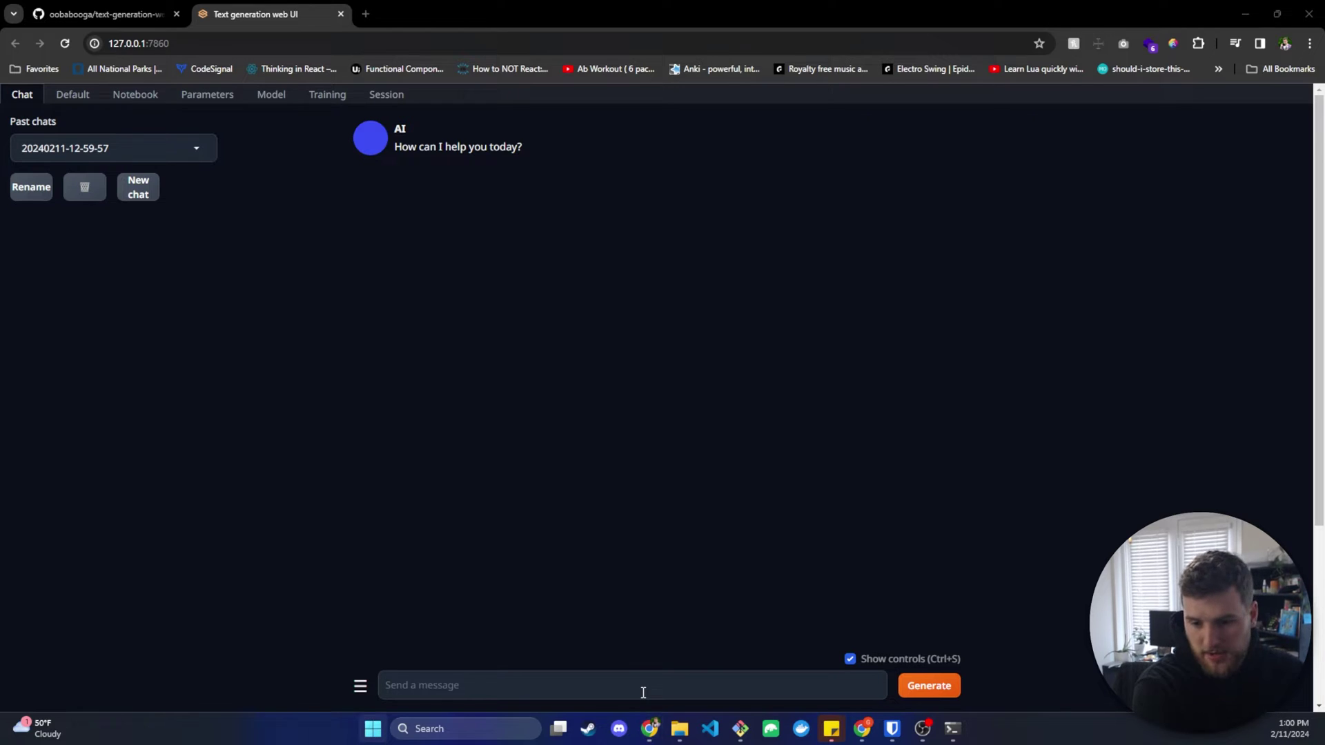
left_click(638, 692)
type("Hello")
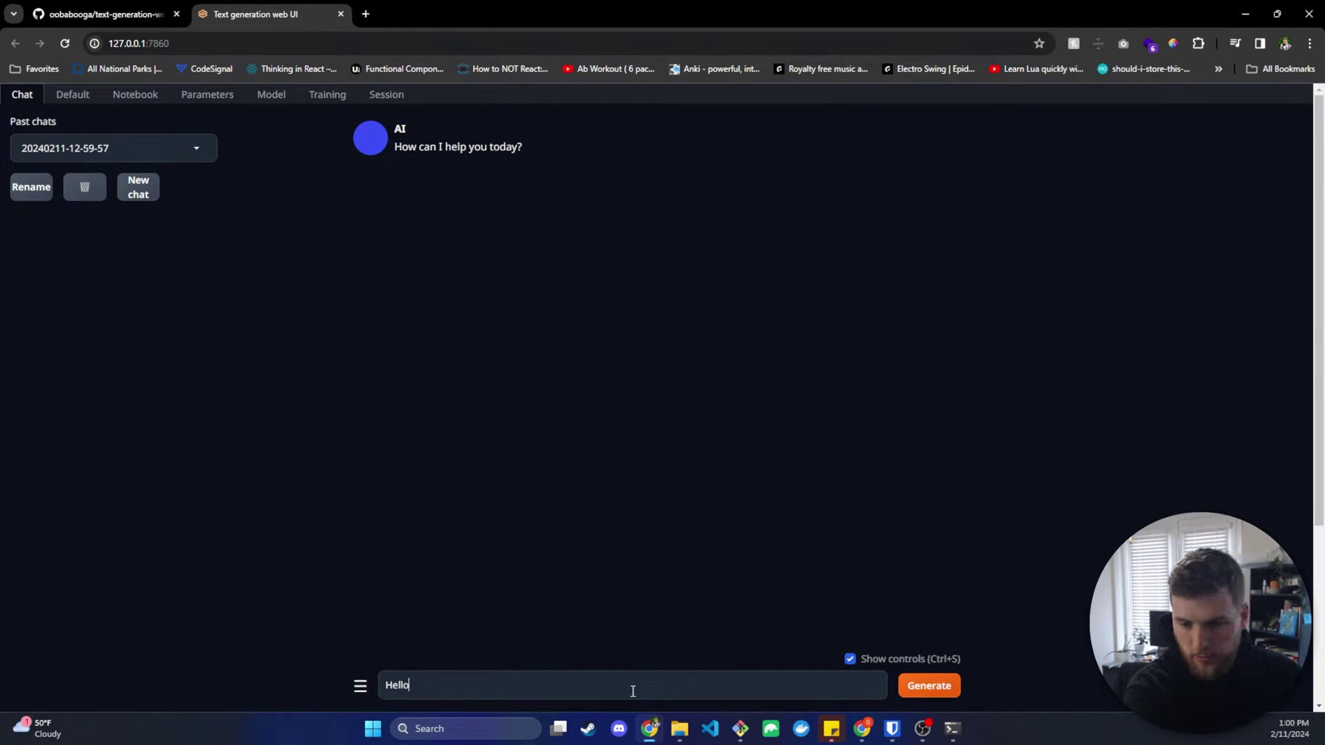
key("Return")
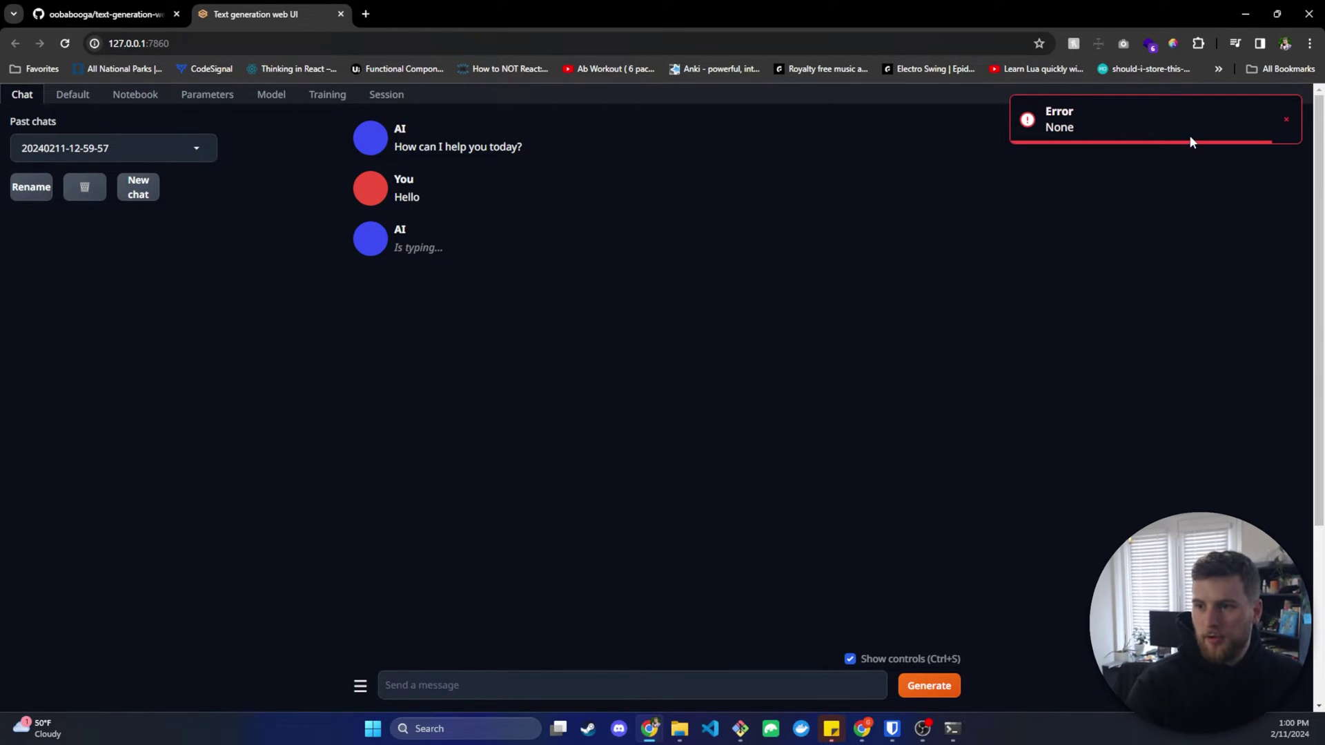
double_click(1054, 110)
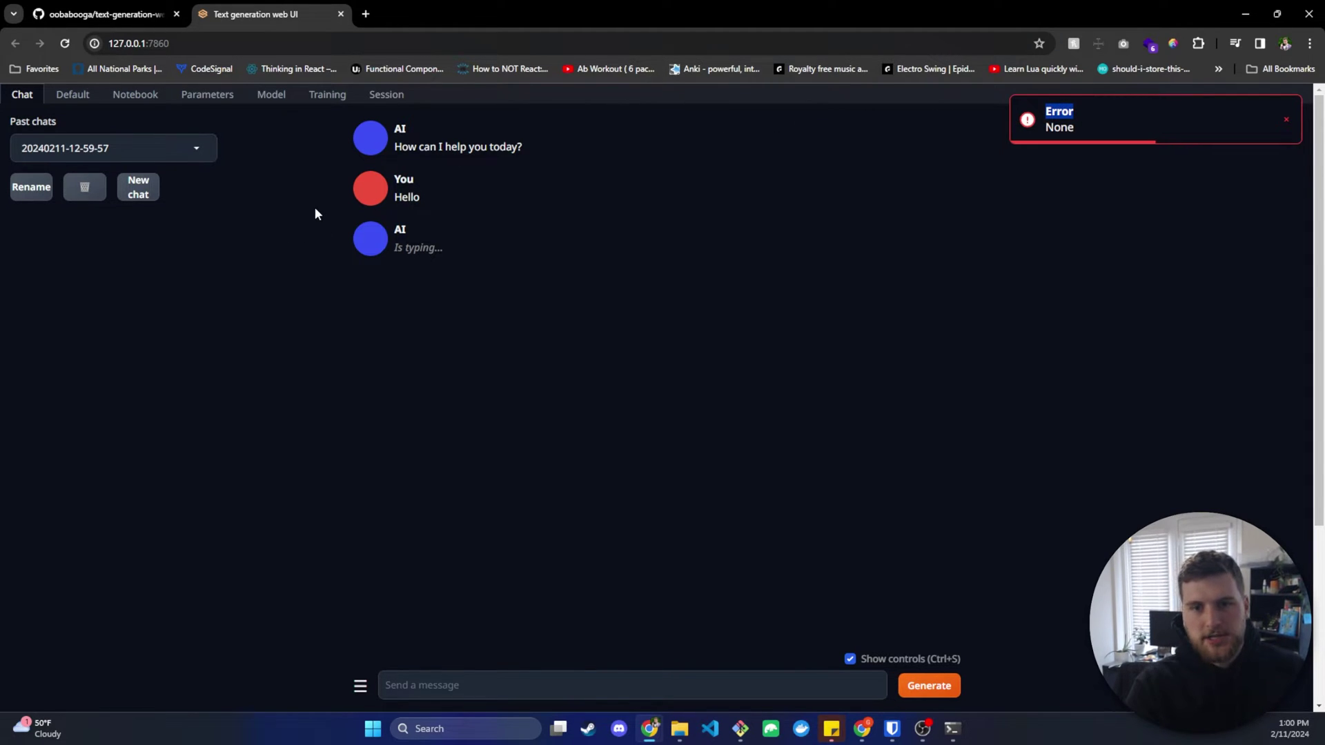
- Confirm no model is loaded on the Model page, then return to the GitHub README
left_click(271, 96)
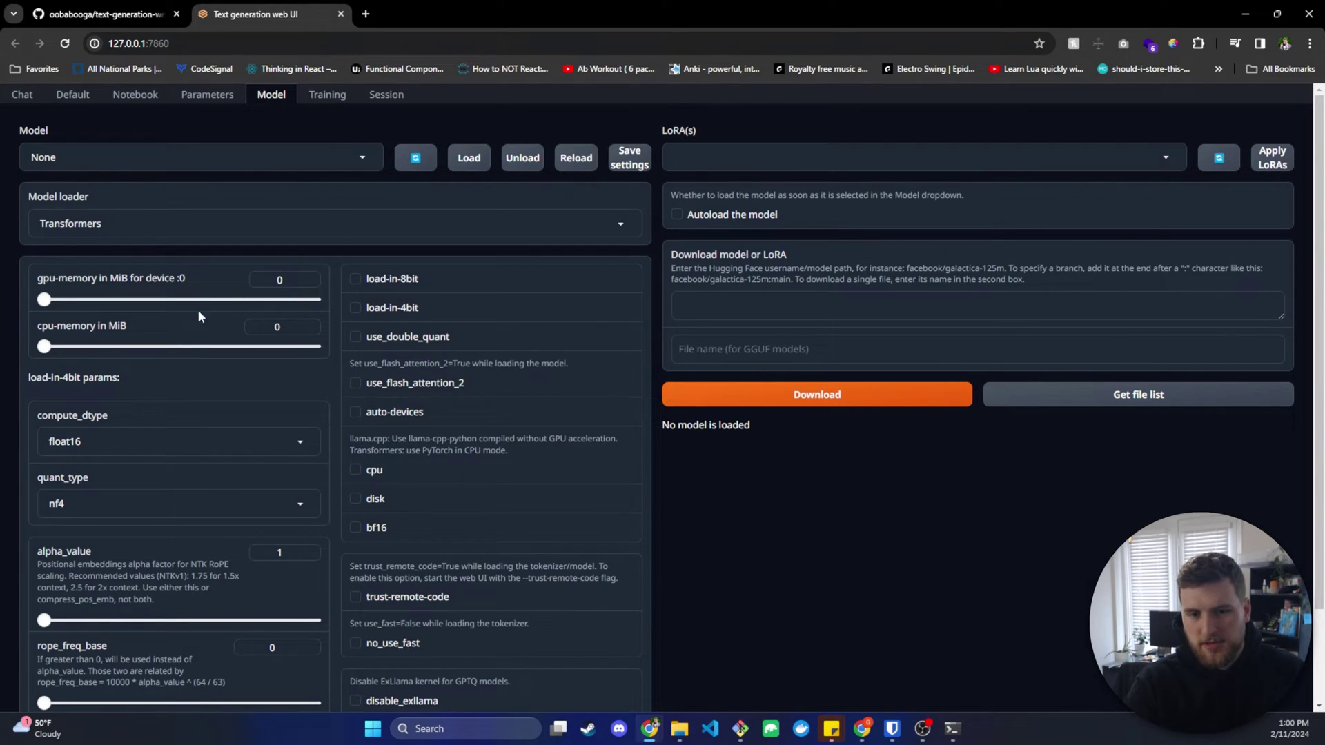
left_click(704, 303)
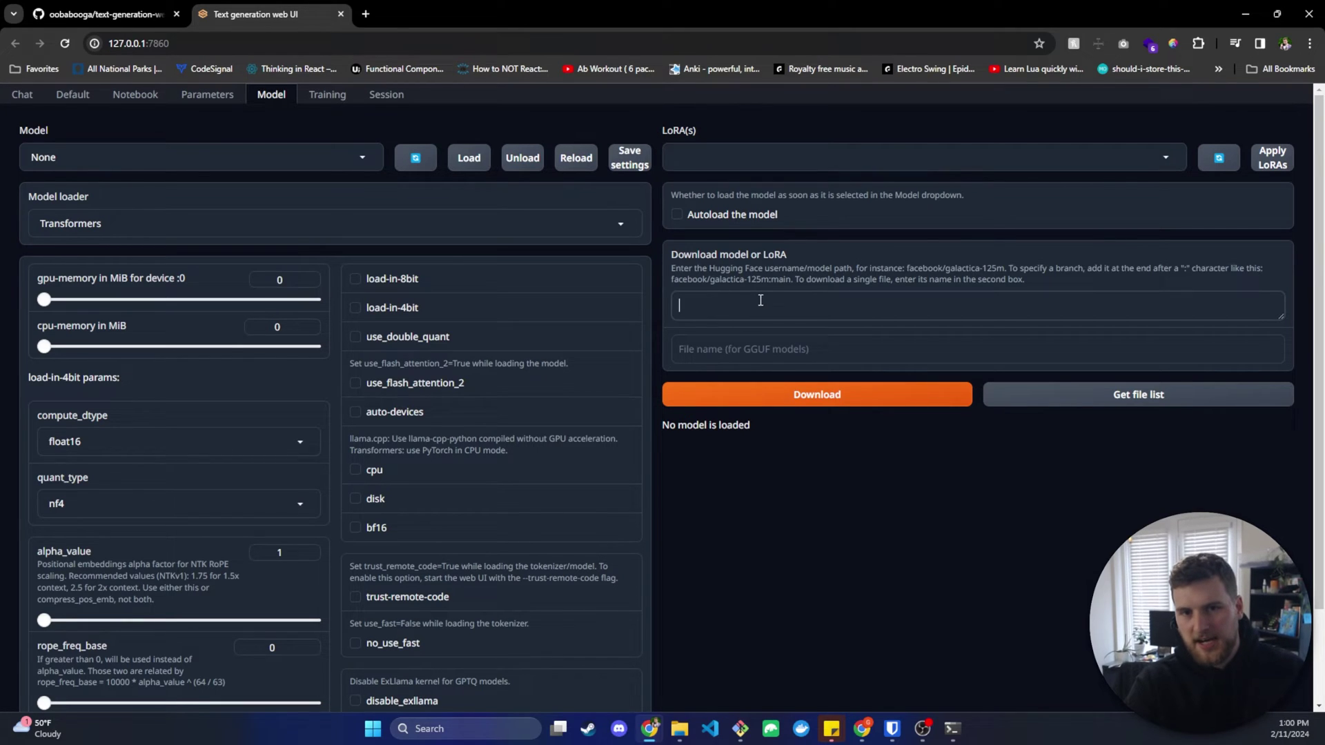
left_click(114, 13)
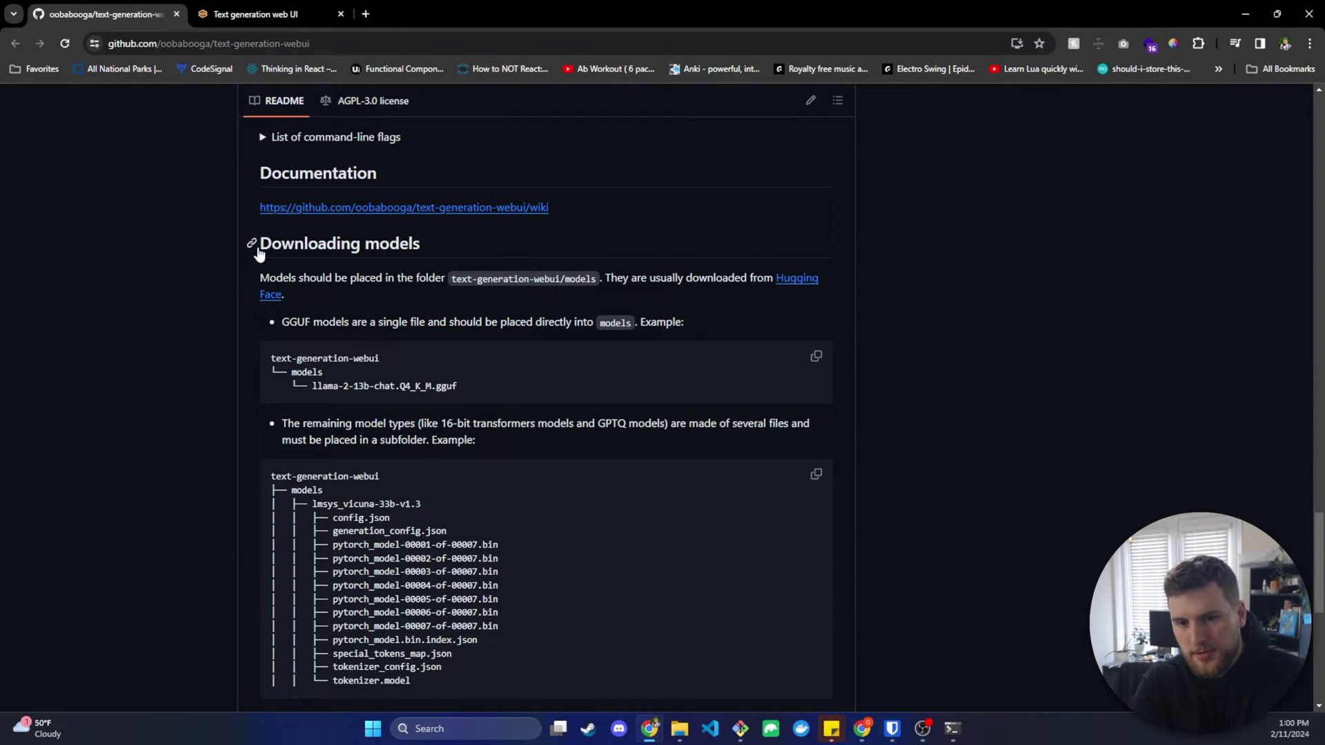
- From the Downloading models section, open Hugging Face's text-generation models sorted by downloads
left_click_drag(258, 243, 469, 244)
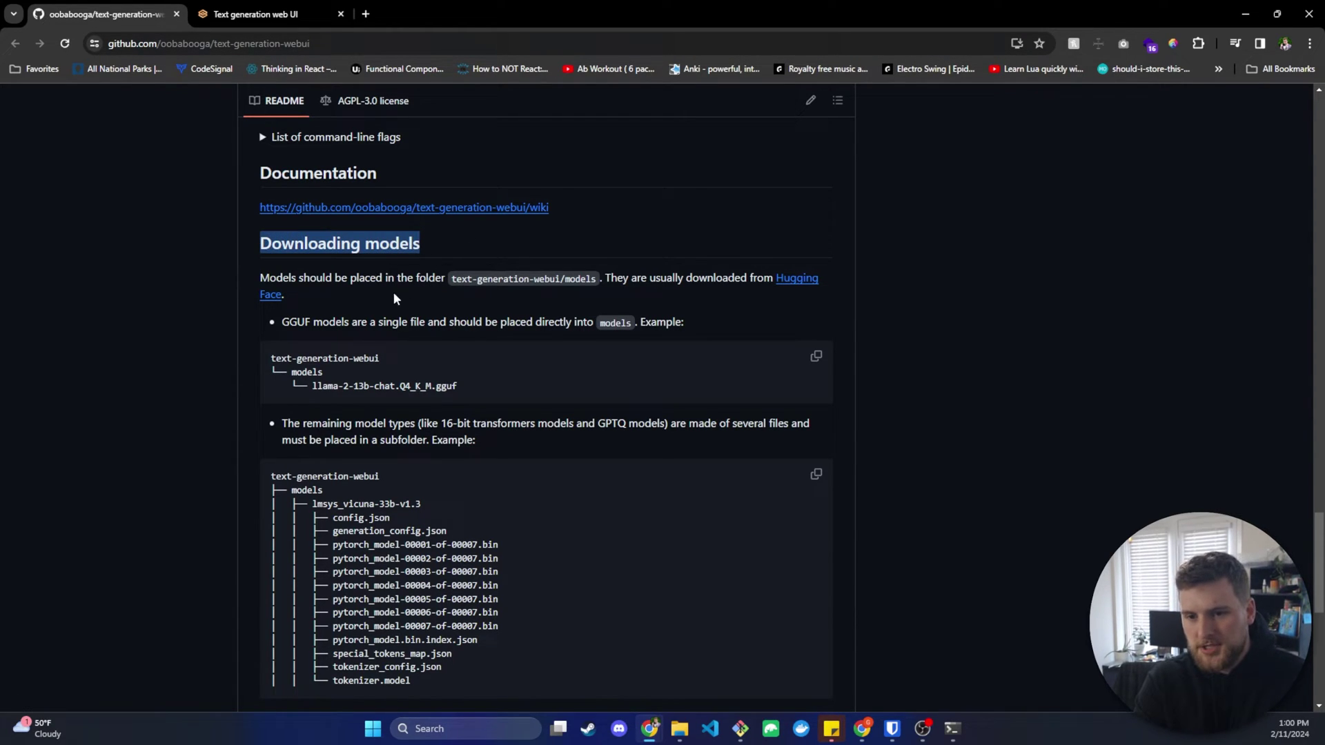
middle_click(797, 283)
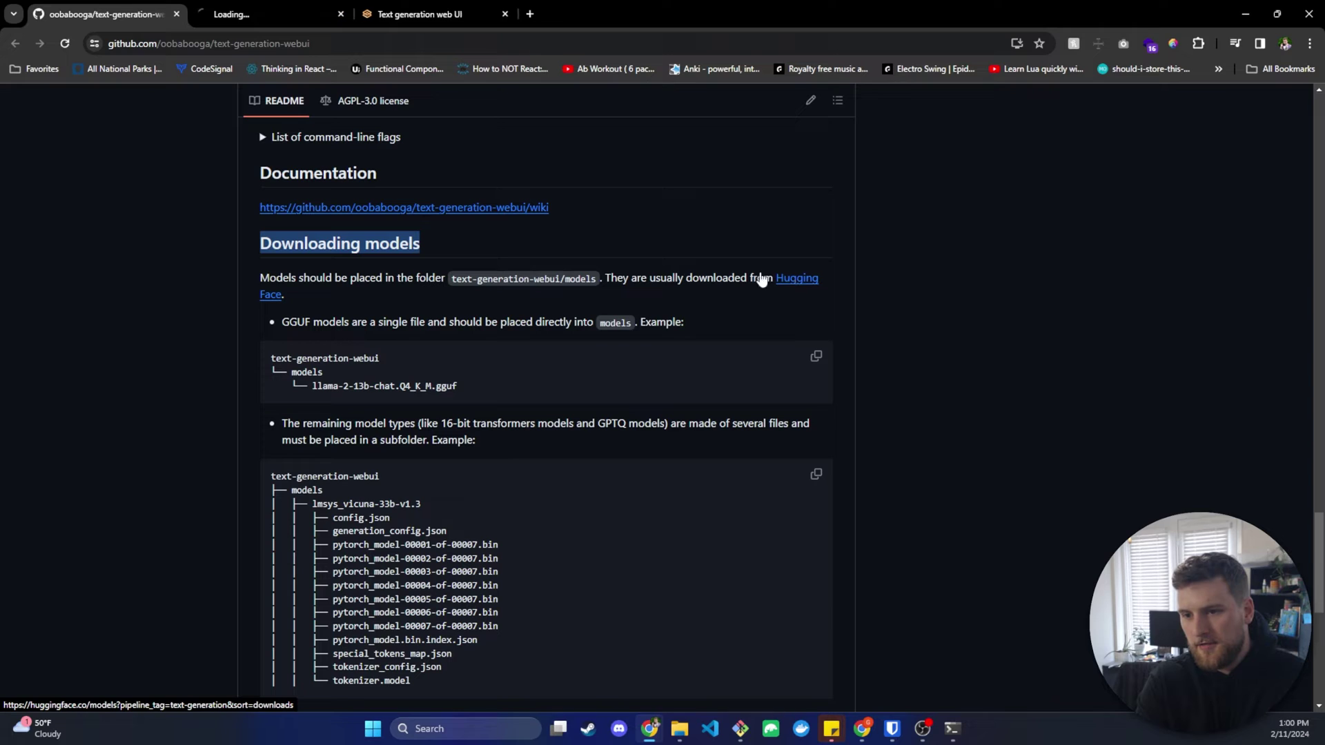
left_click(276, 14)
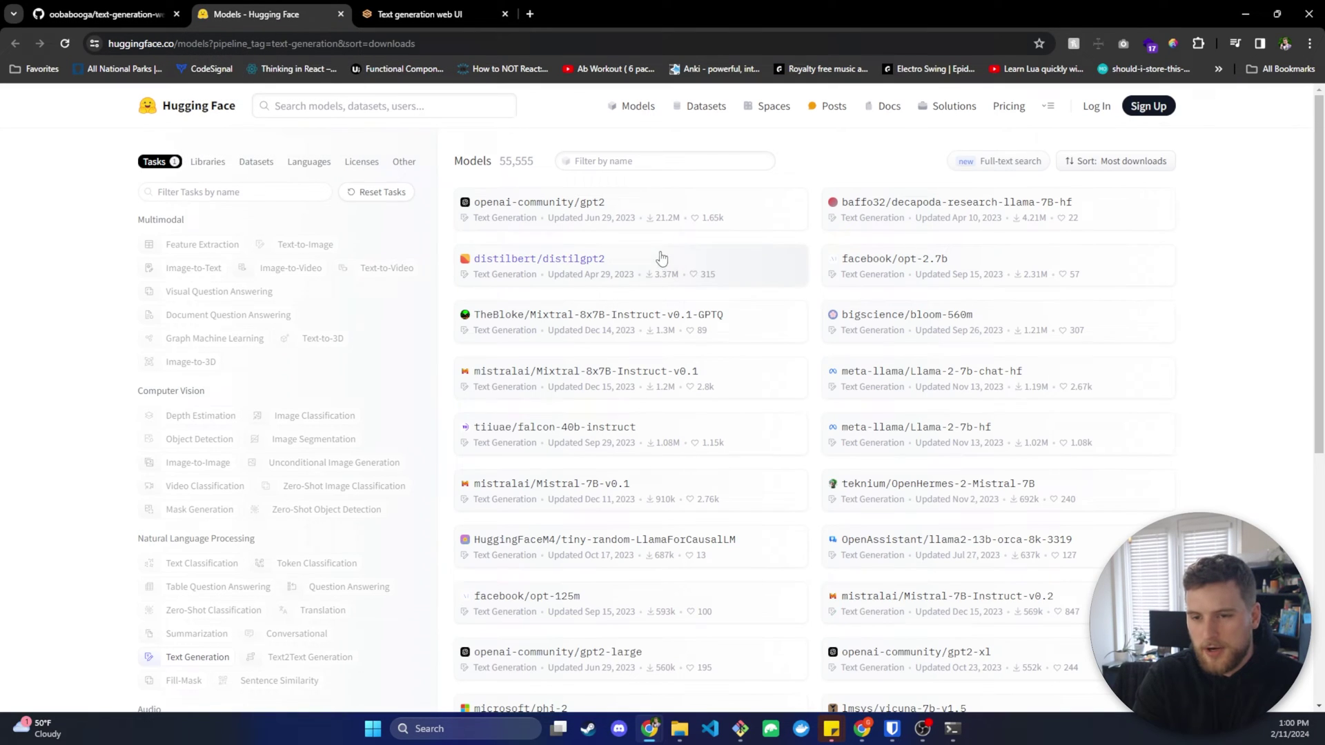
scroll(766, 386, "down", 10)
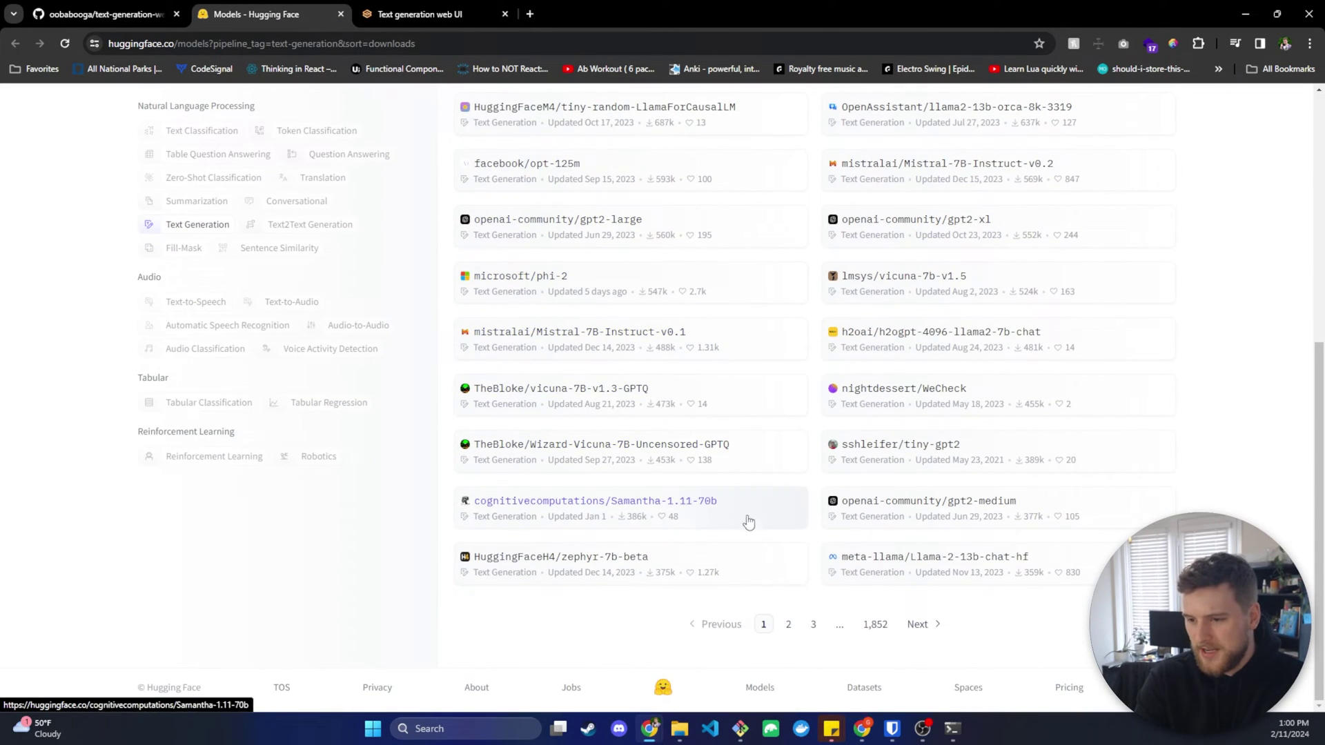
scroll(711, 449, "up", 10)
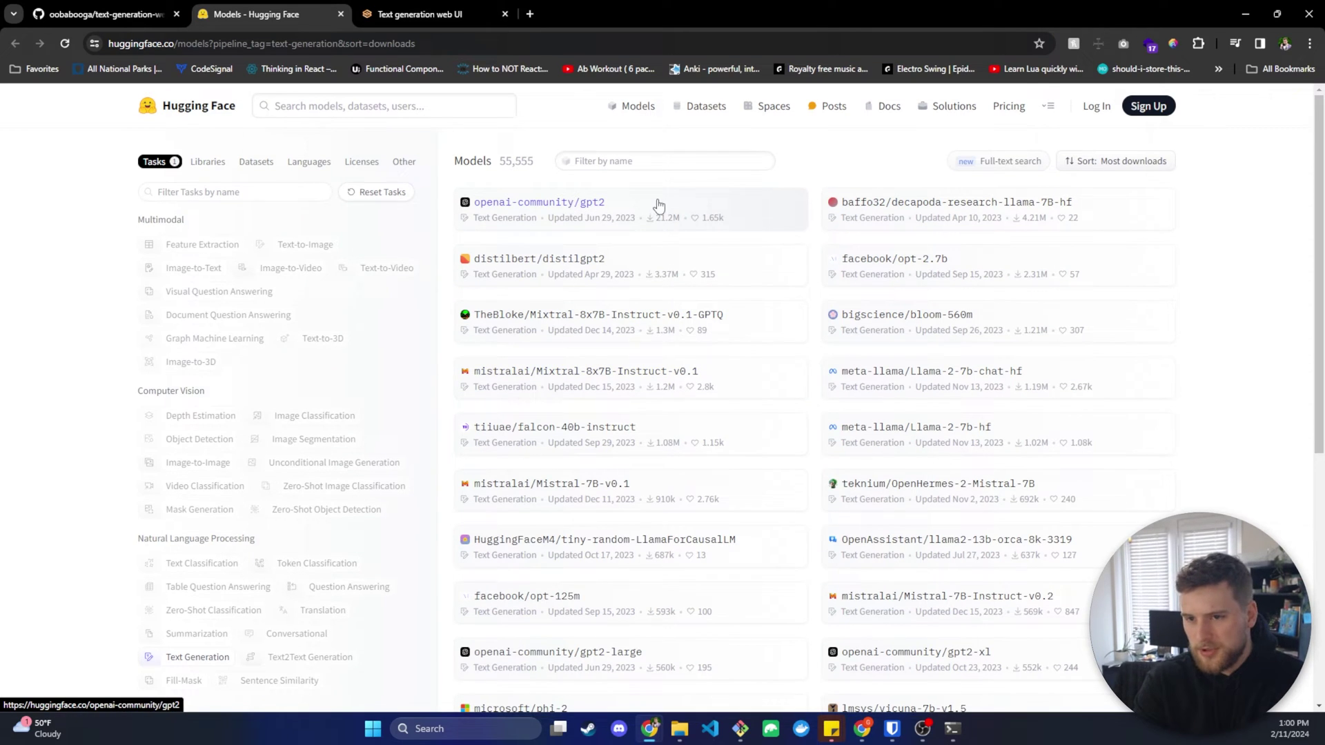
- Open openai-community/gpt2, run its sample Inference API prompt, and copy the model ID
left_click(590, 203)
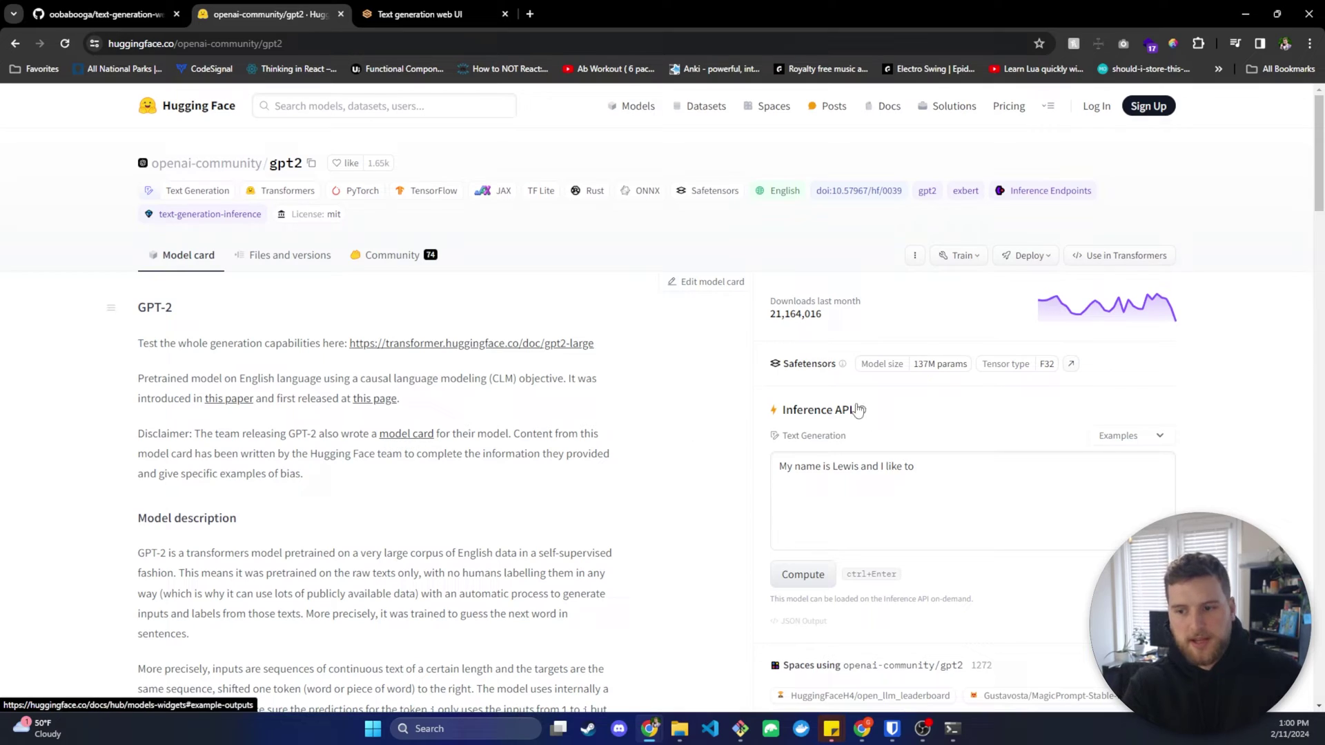
left_click(807, 578)
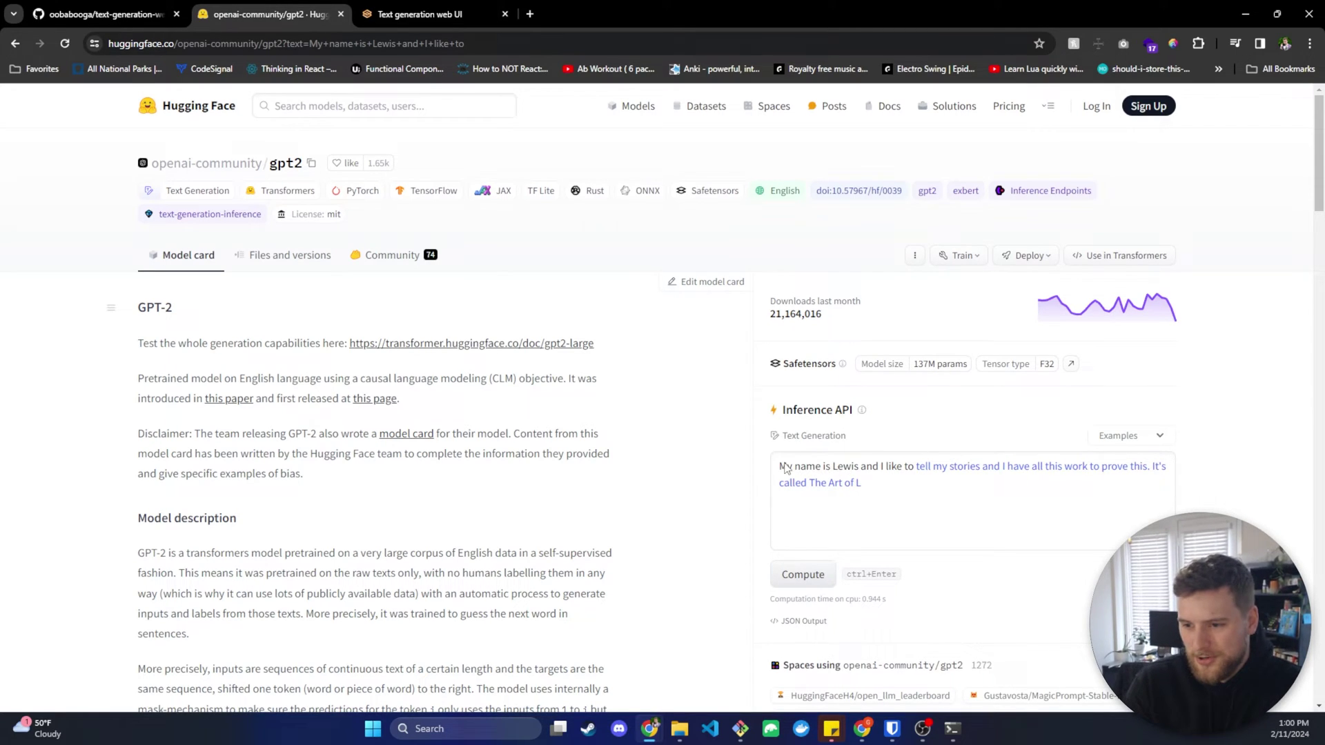
left_click_drag(781, 468, 914, 478)
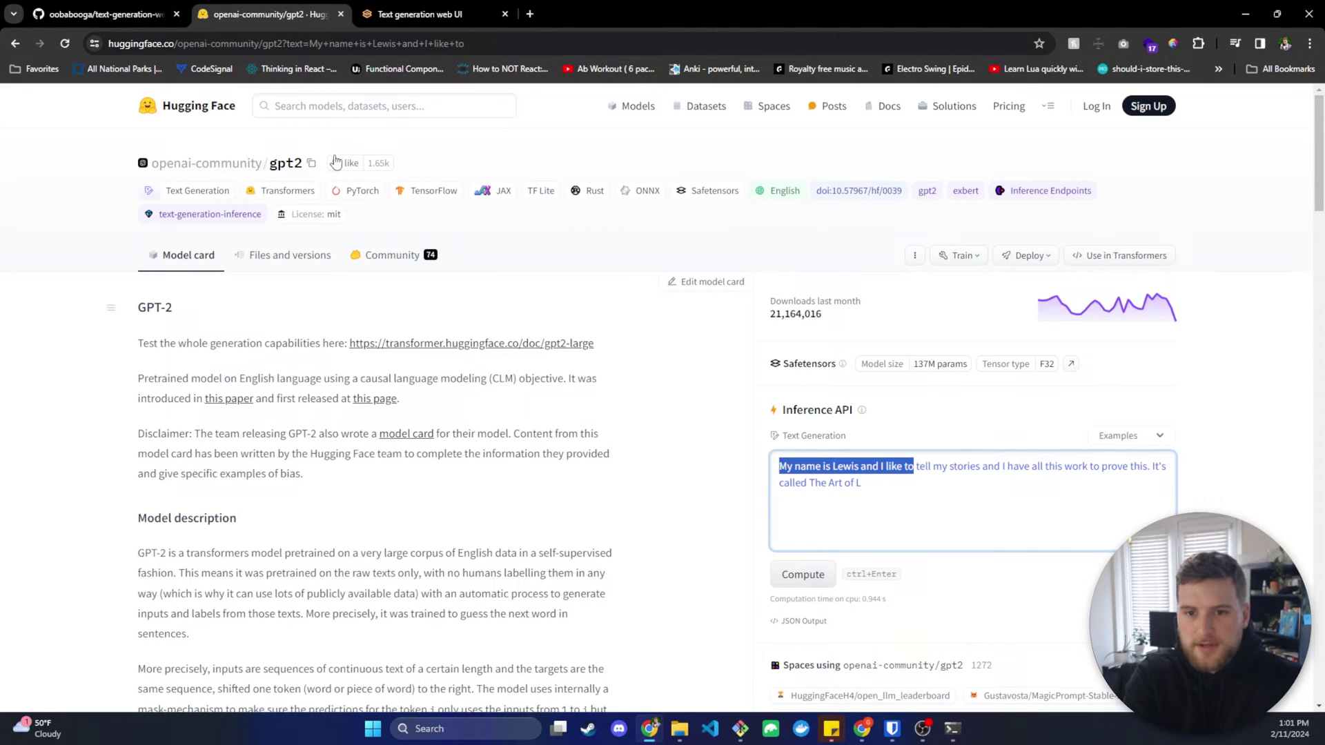
left_click(311, 164)
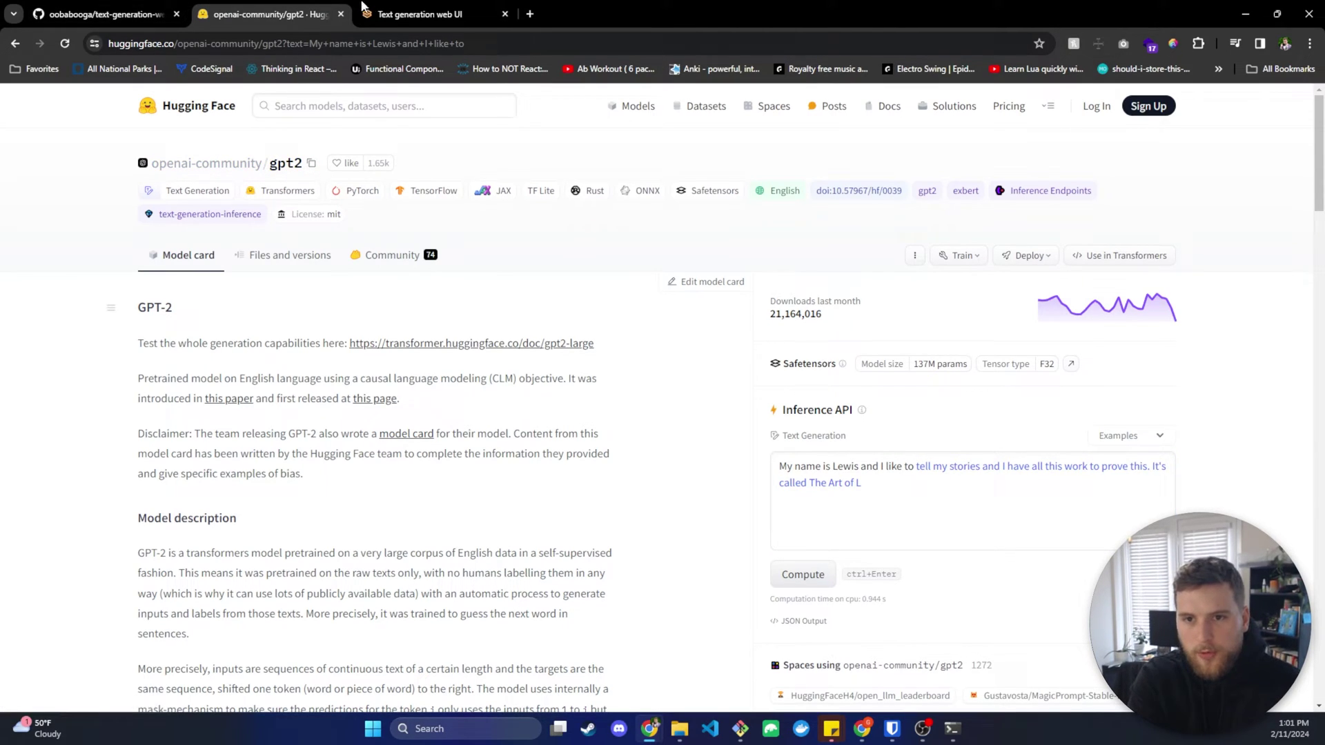
- Paste openai-community/gpt2 into 'Download model or LoRA' and start the download
left_click(399, 5)
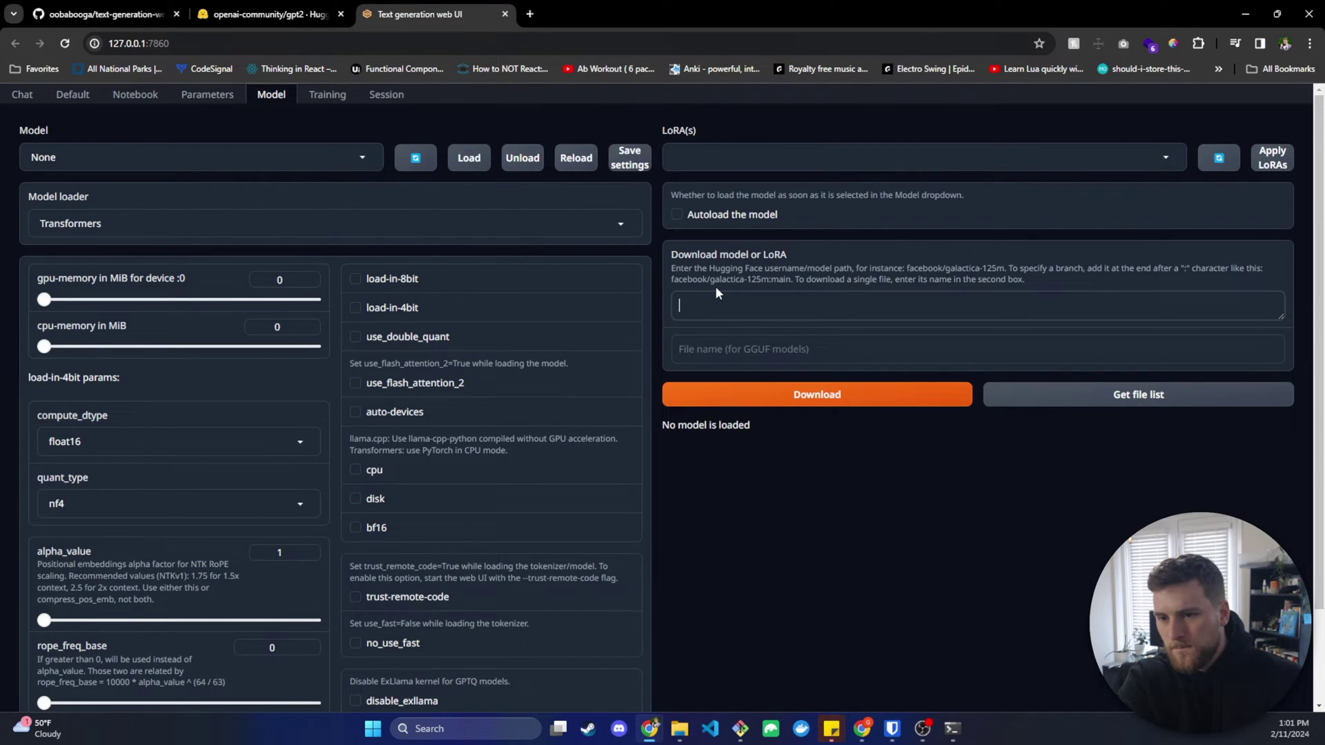
key("ctrl+v")
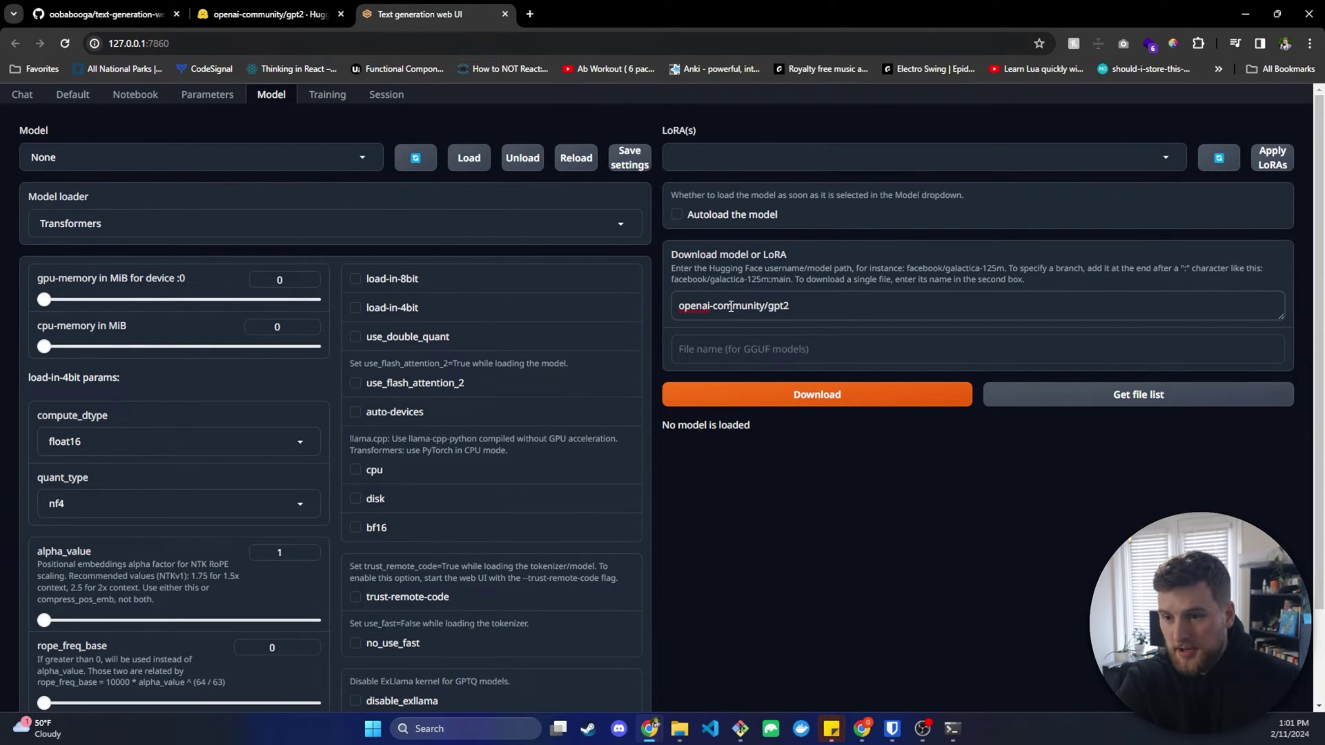
left_click(820, 400)
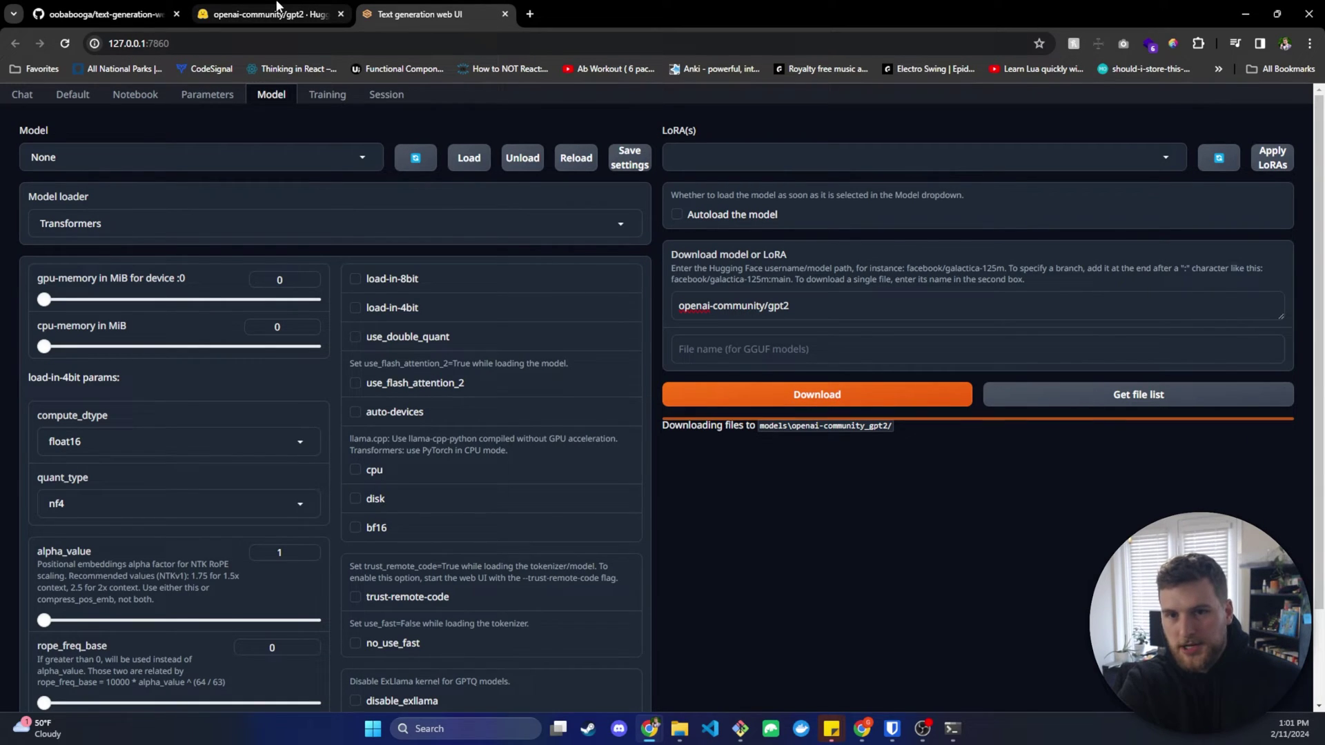
left_click(294, 13)
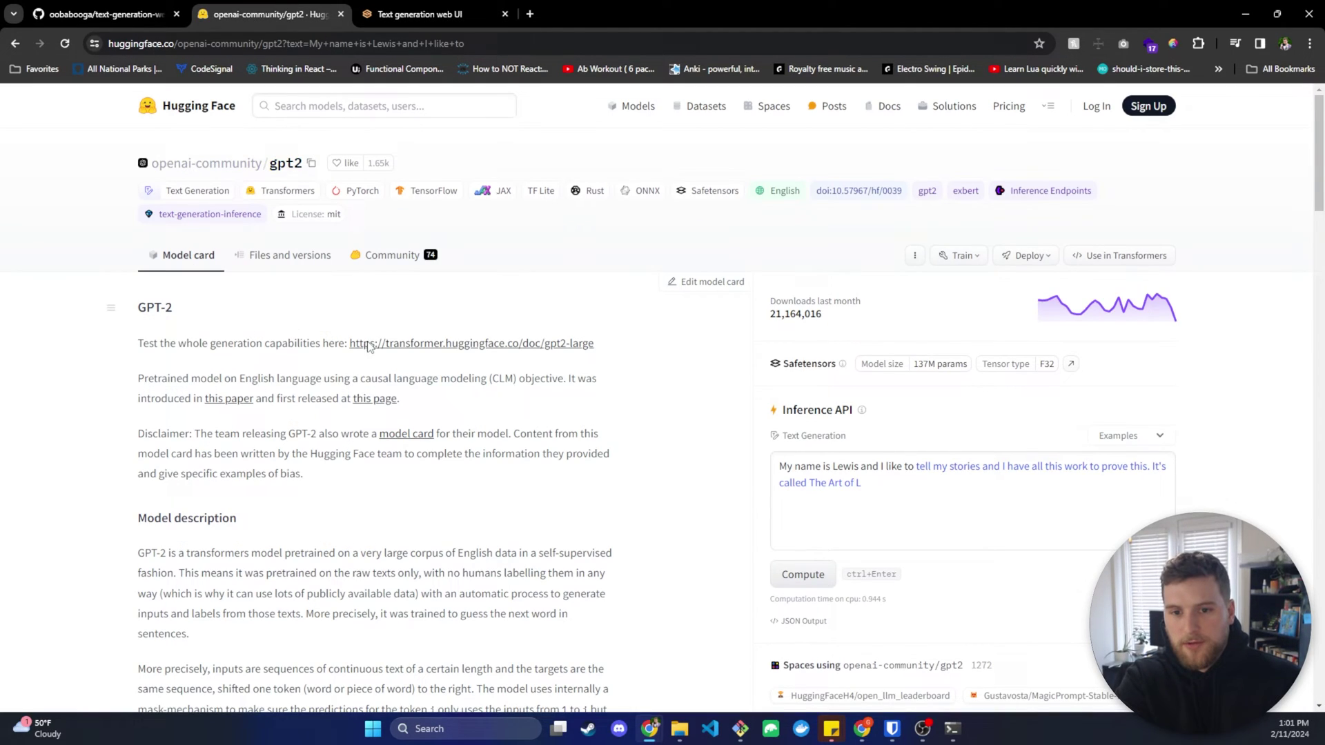
- Browse the gpt2 repository's Files and versions list, then go back to the web UI
left_click(257, 263)
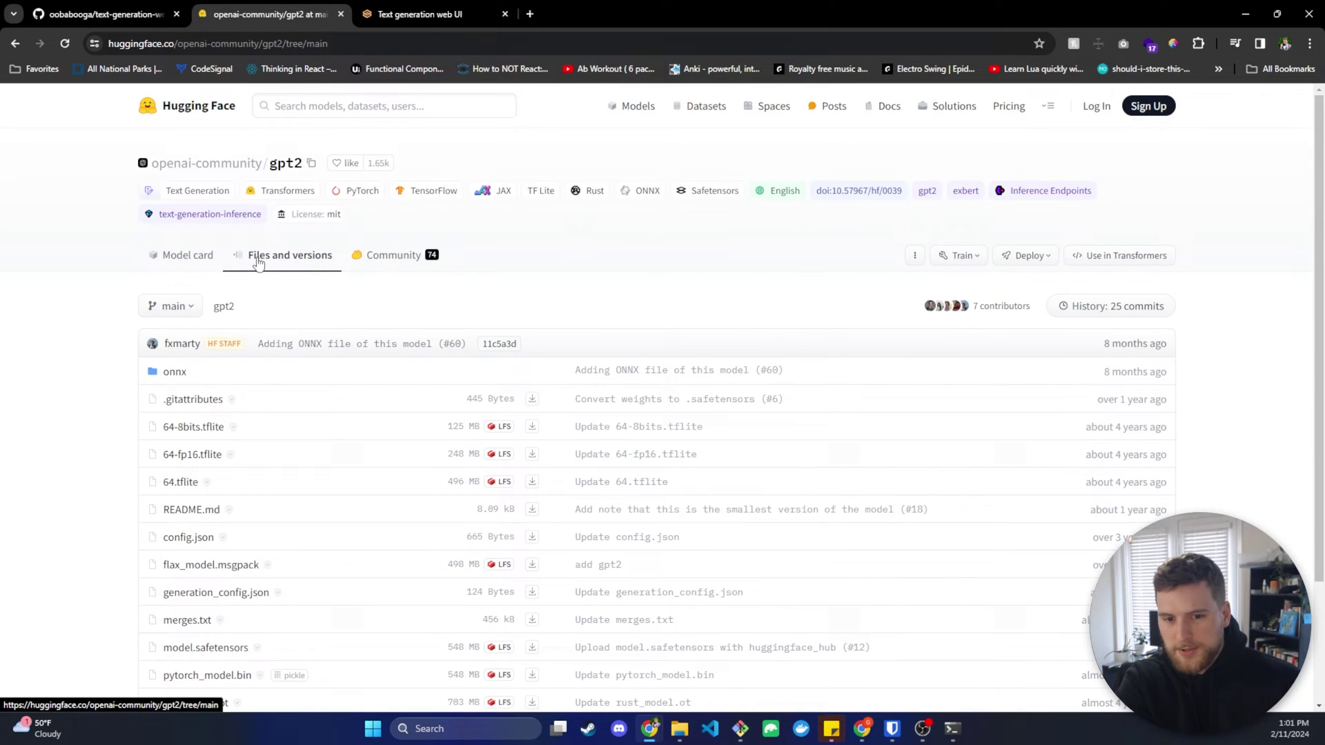
scroll(297, 379, "down", 2)
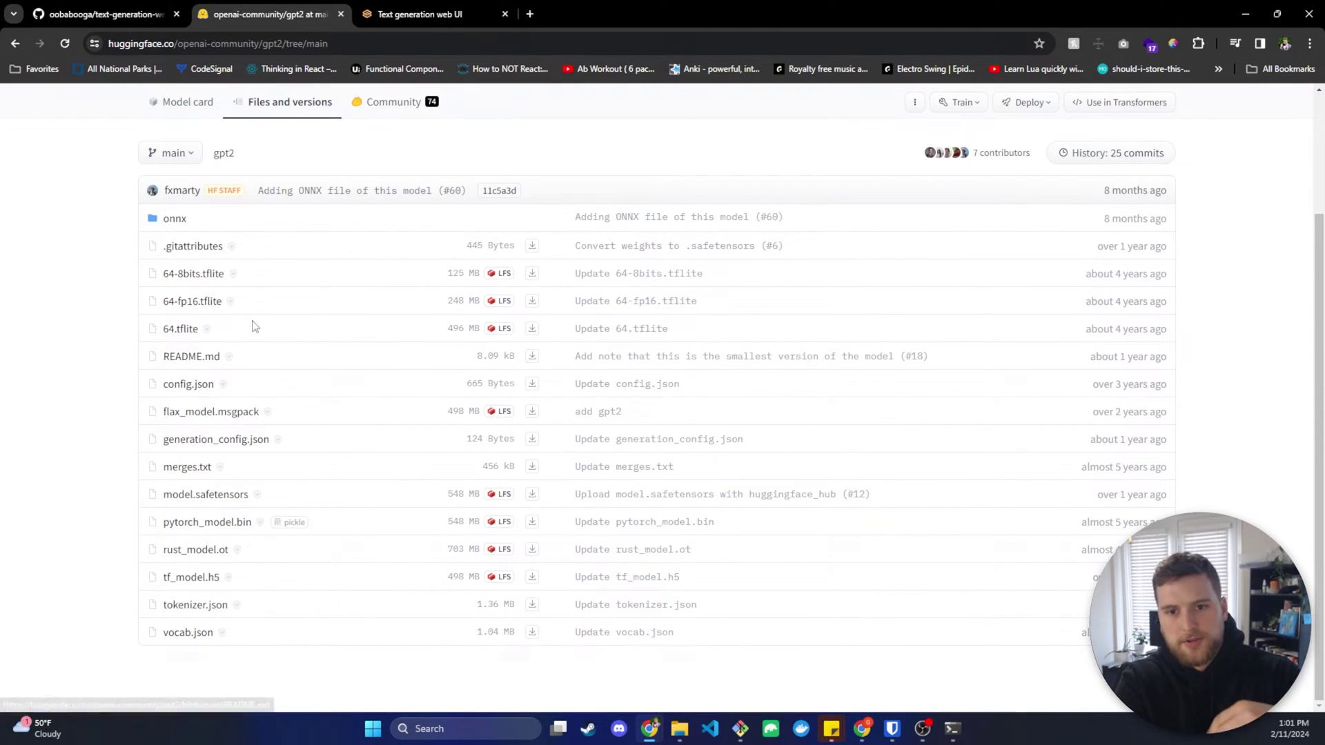
scroll(269, 339, "up", 2)
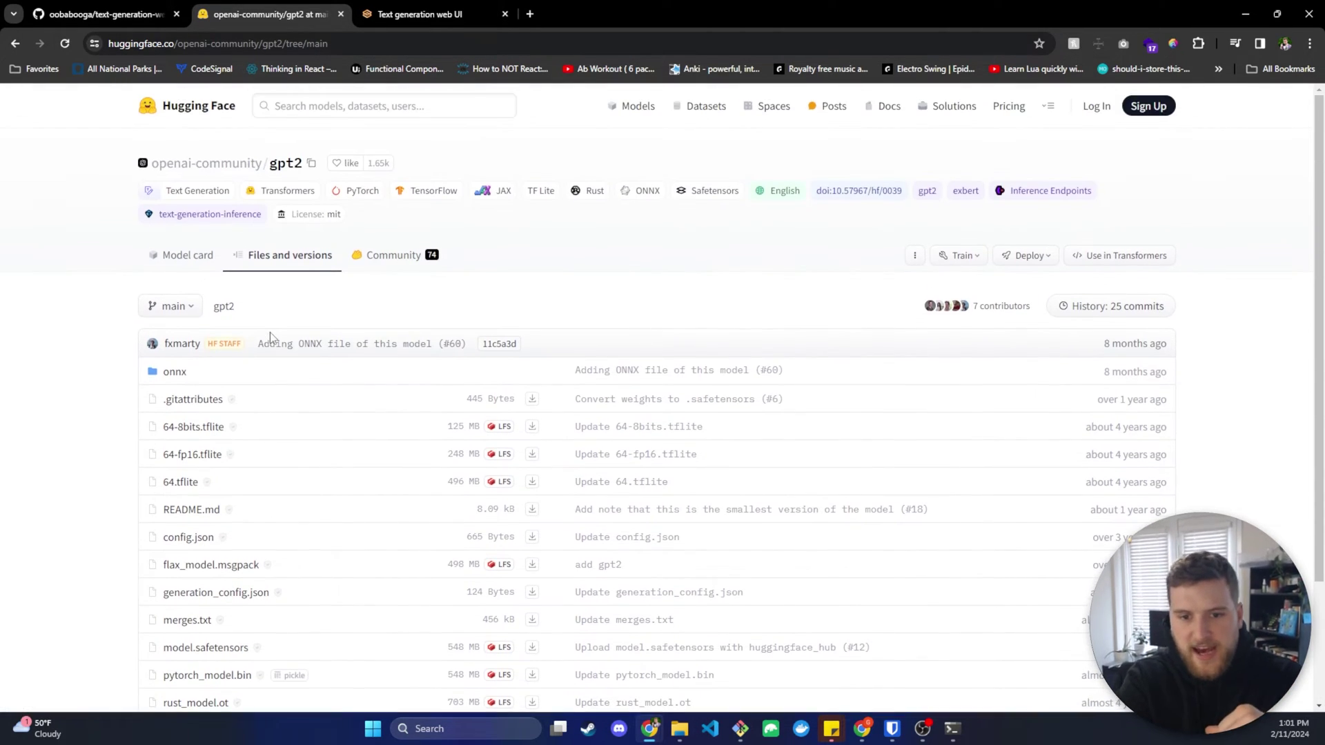
left_click(381, 6)
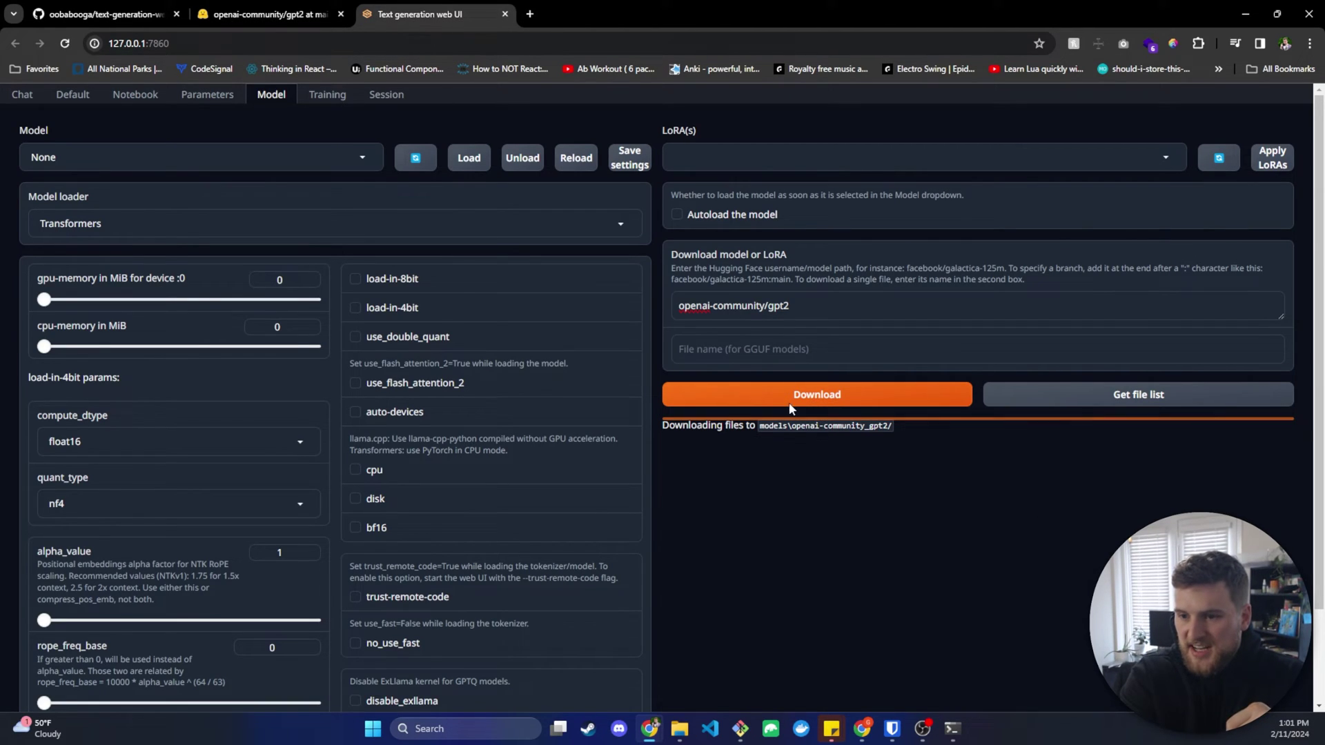
- Check the 8 files in models\openai-community_gpt2 and view the 99% download progress
left_click(680, 729)
scroll(287, 481, "up", 8)
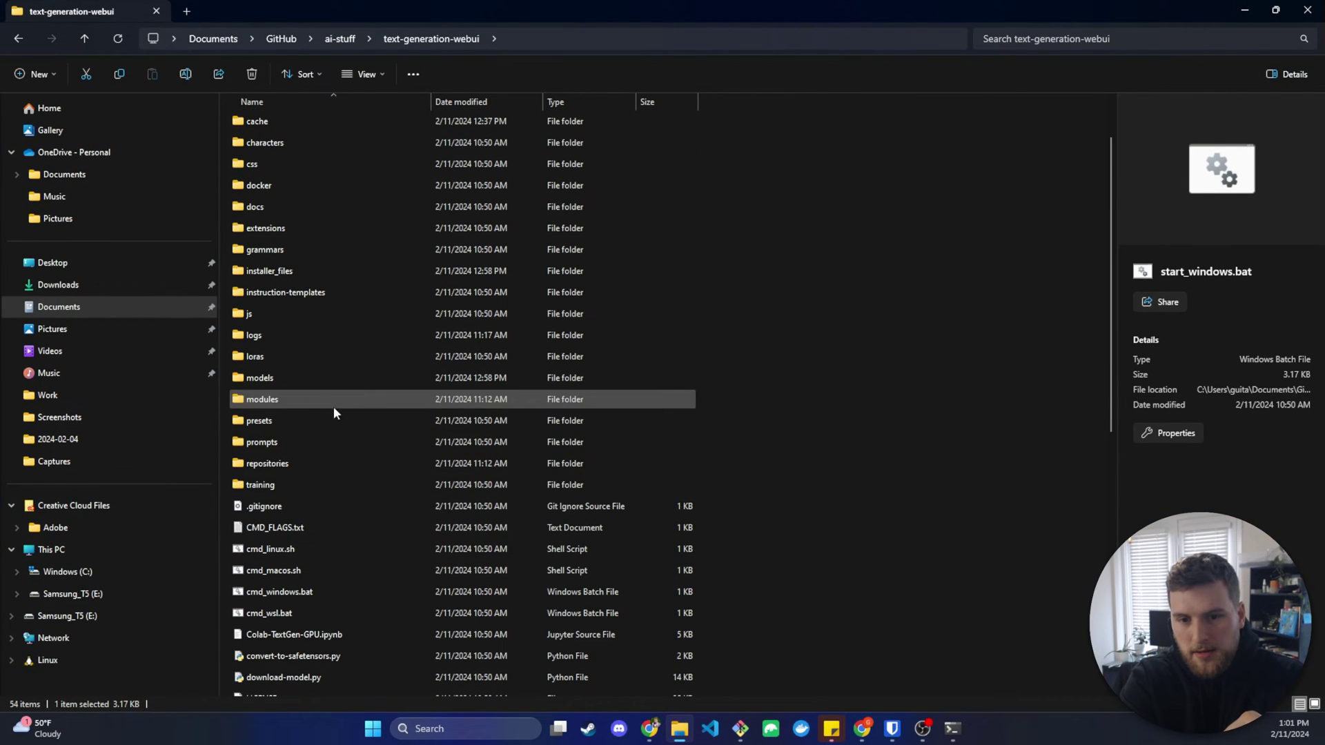
double_click(284, 379)
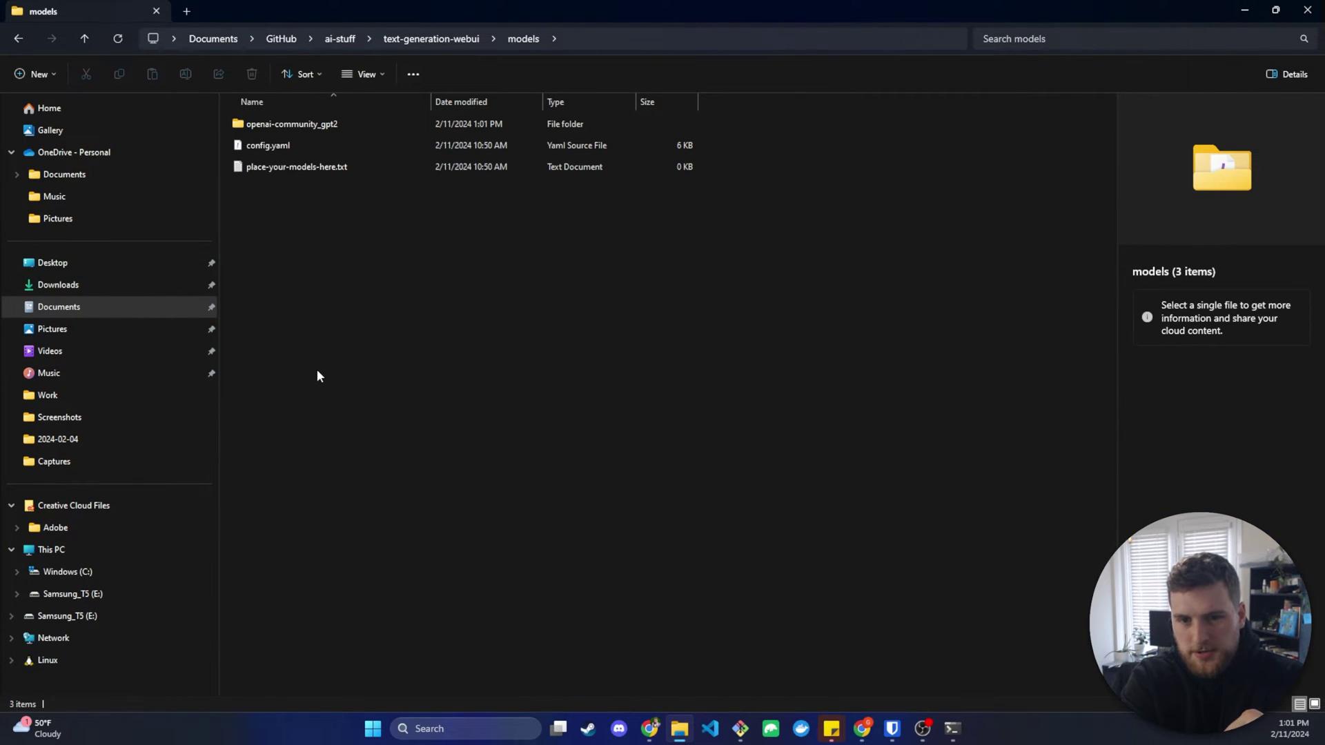
double_click(305, 127)
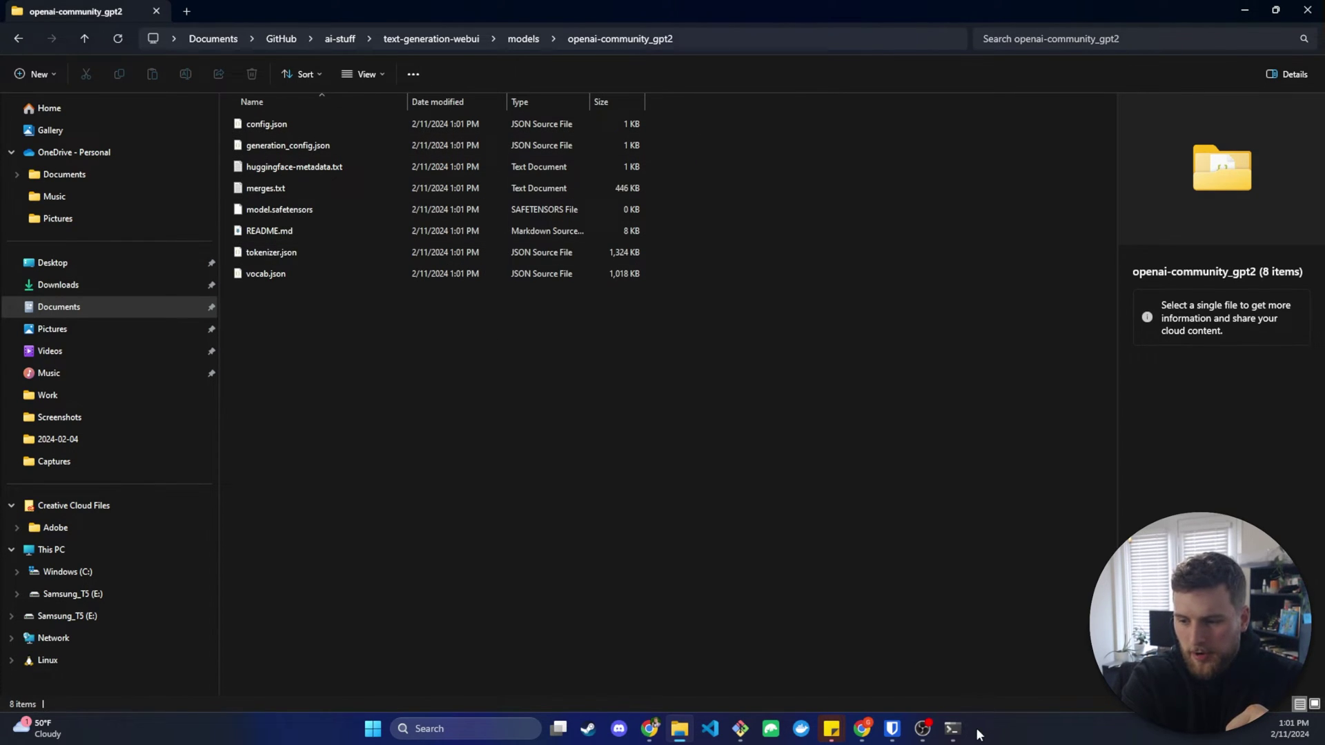
left_click(954, 728)
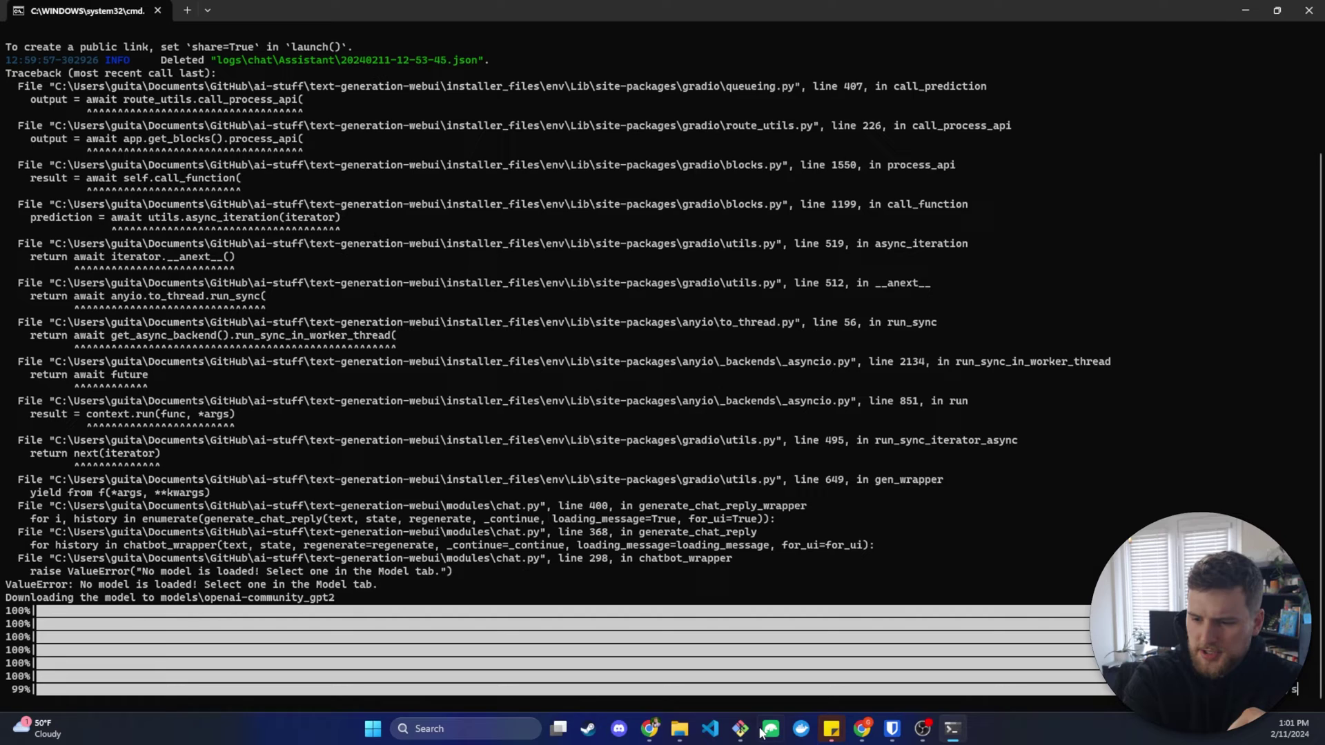
- After the download finishes, refresh the model list and load openai-community_gpt2 with Transformers
mouse_move(649, 729)
left_click(790, 657)
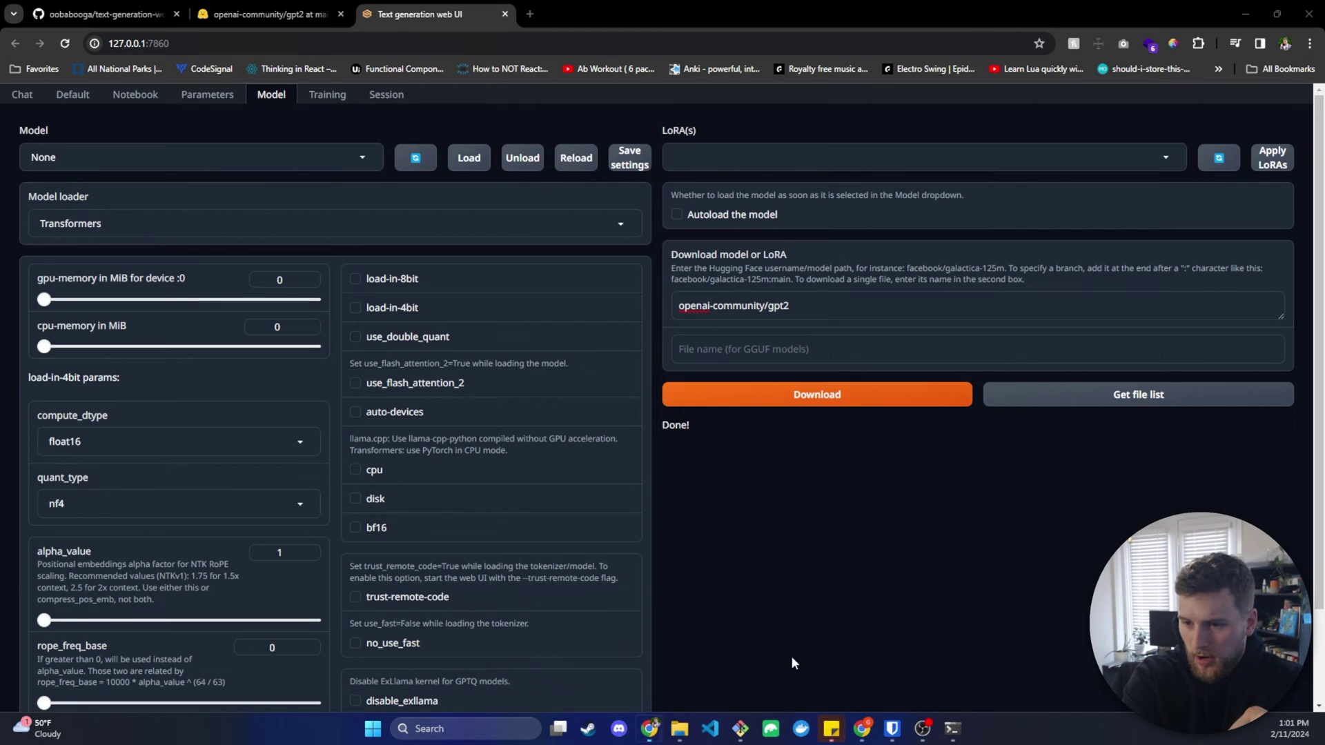
double_click(668, 427)
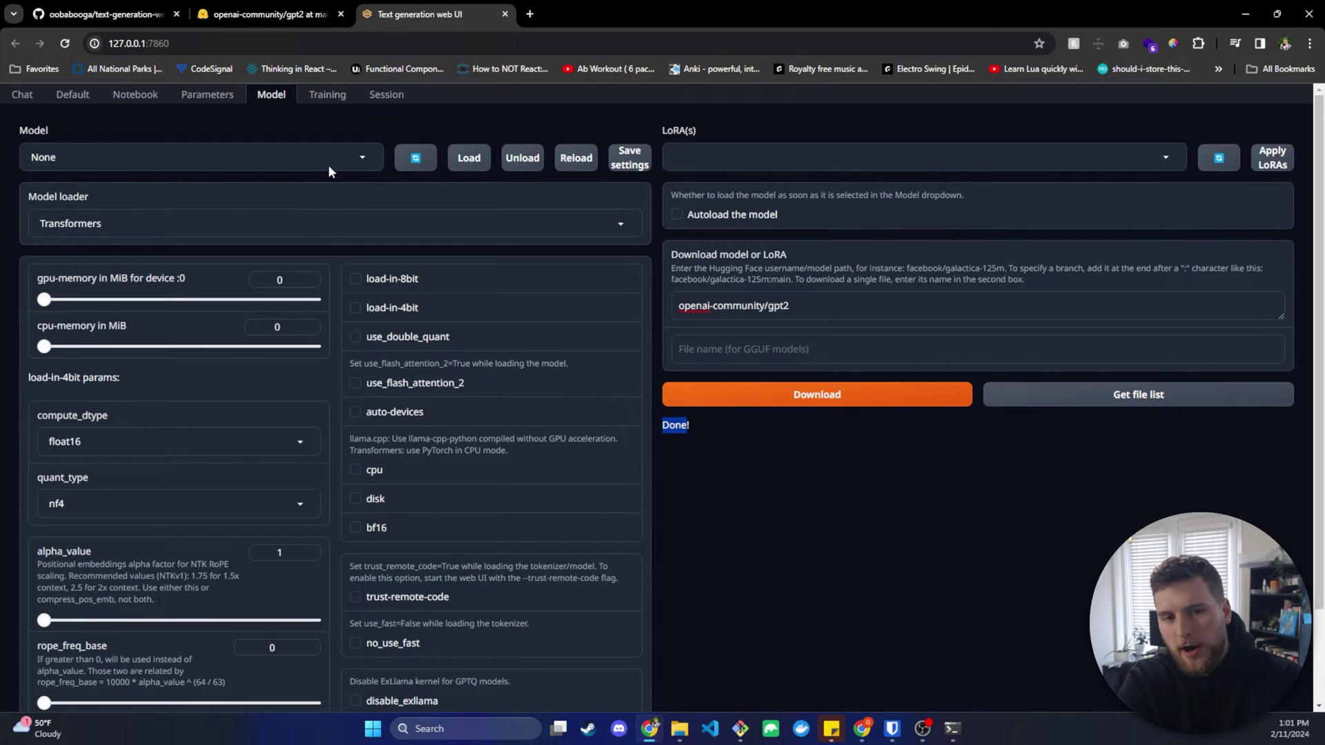
left_click(360, 157)
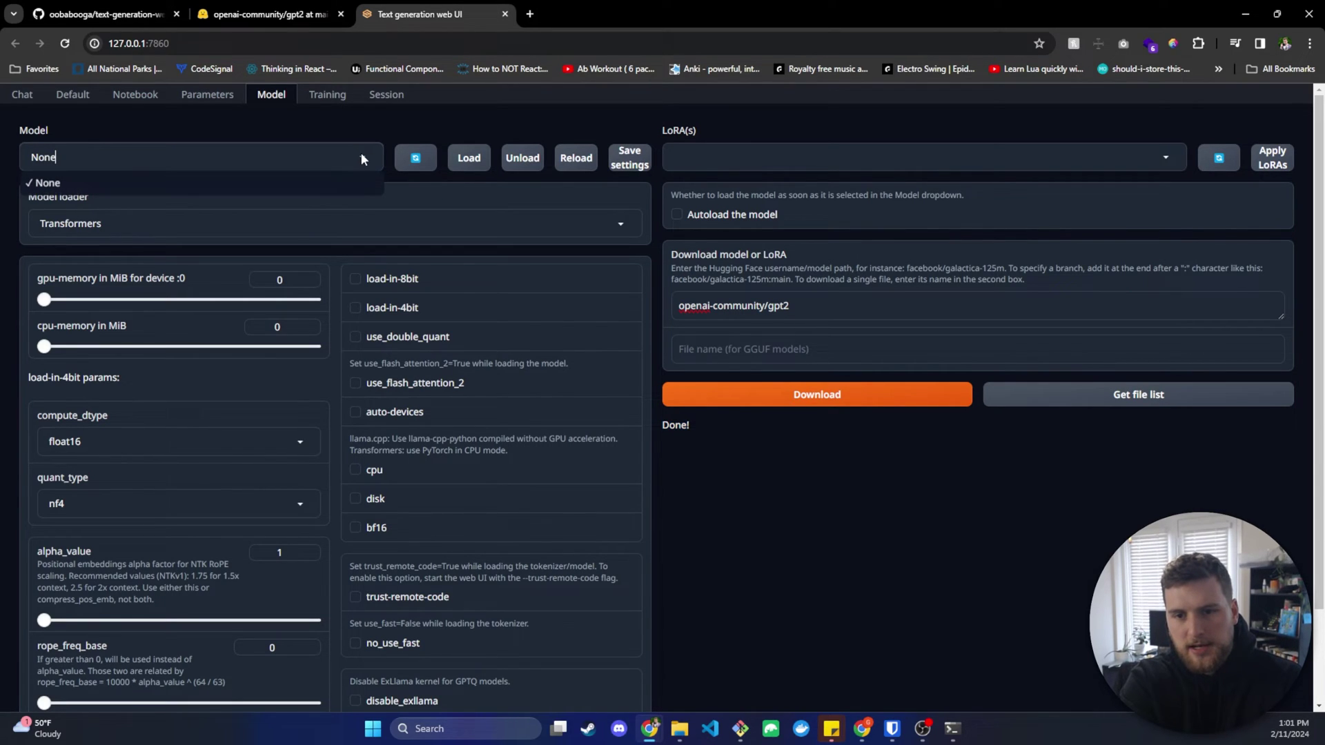
left_click(415, 159)
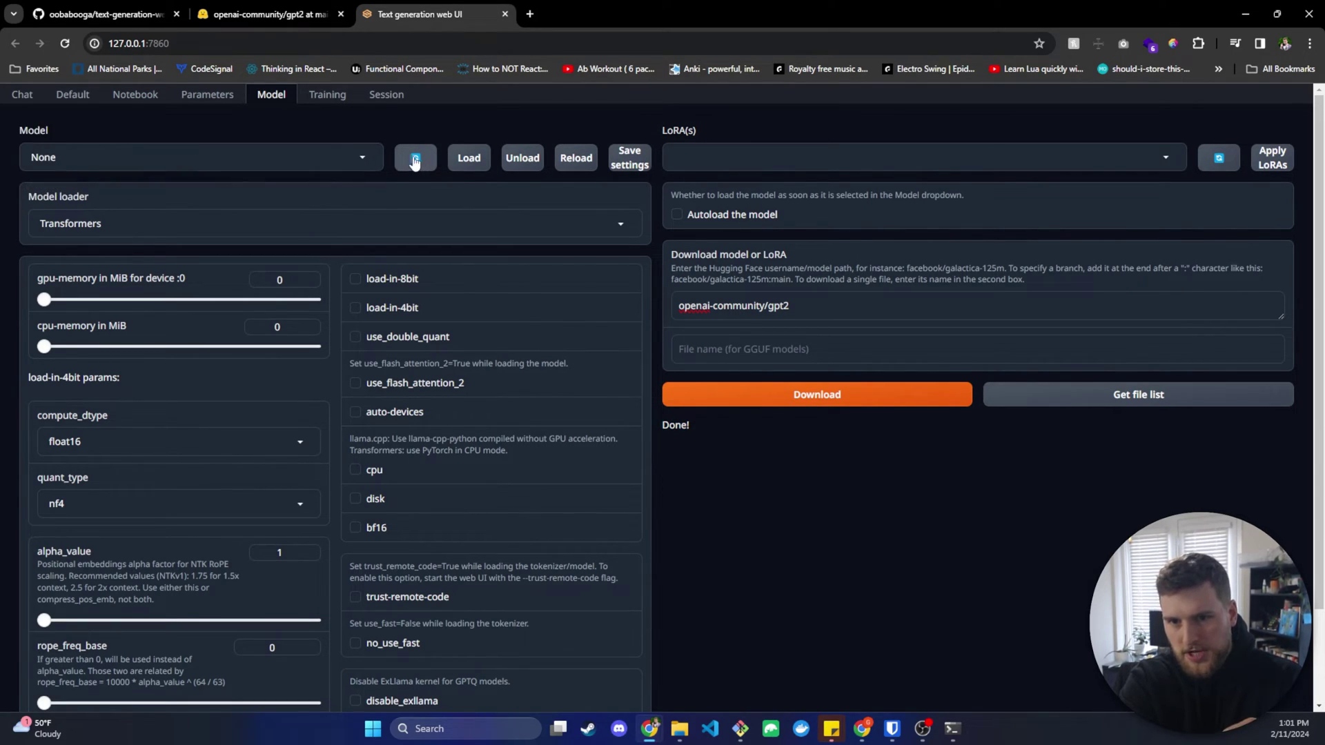
left_click(358, 159)
left_click(92, 209)
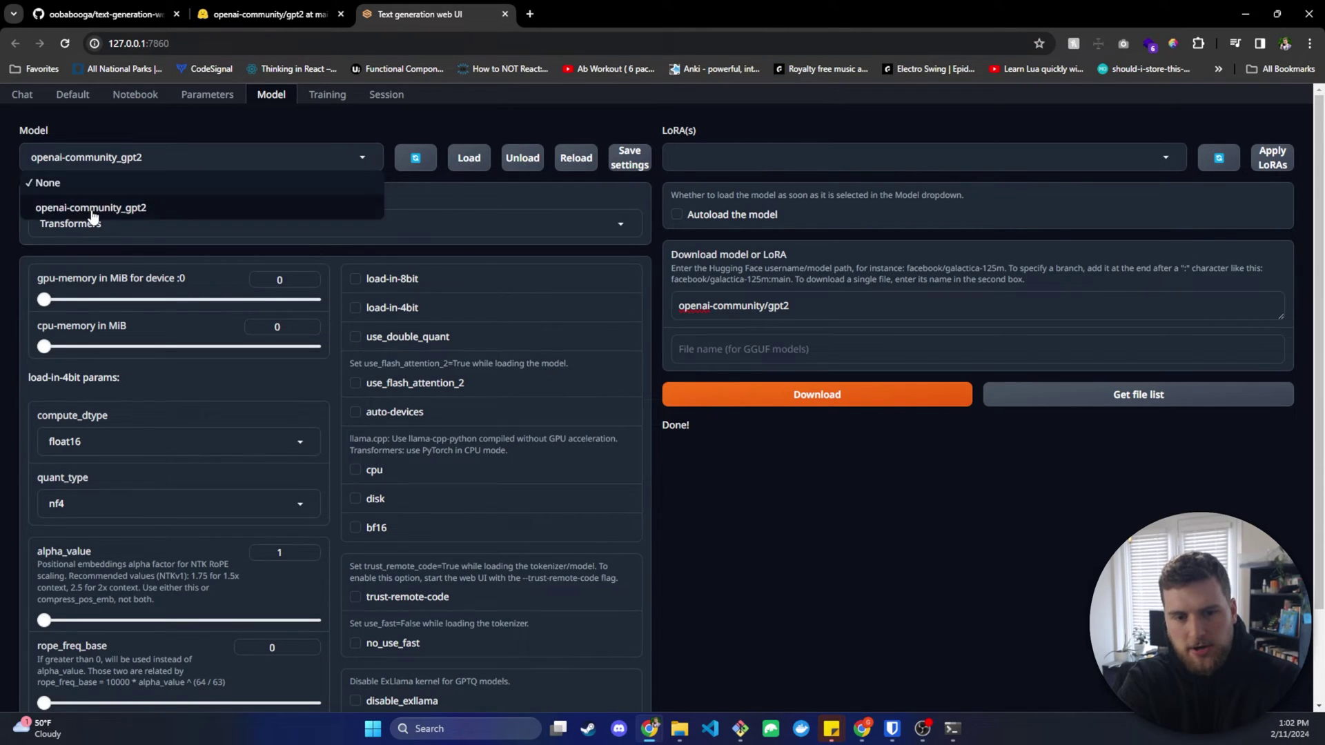
left_click(92, 210)
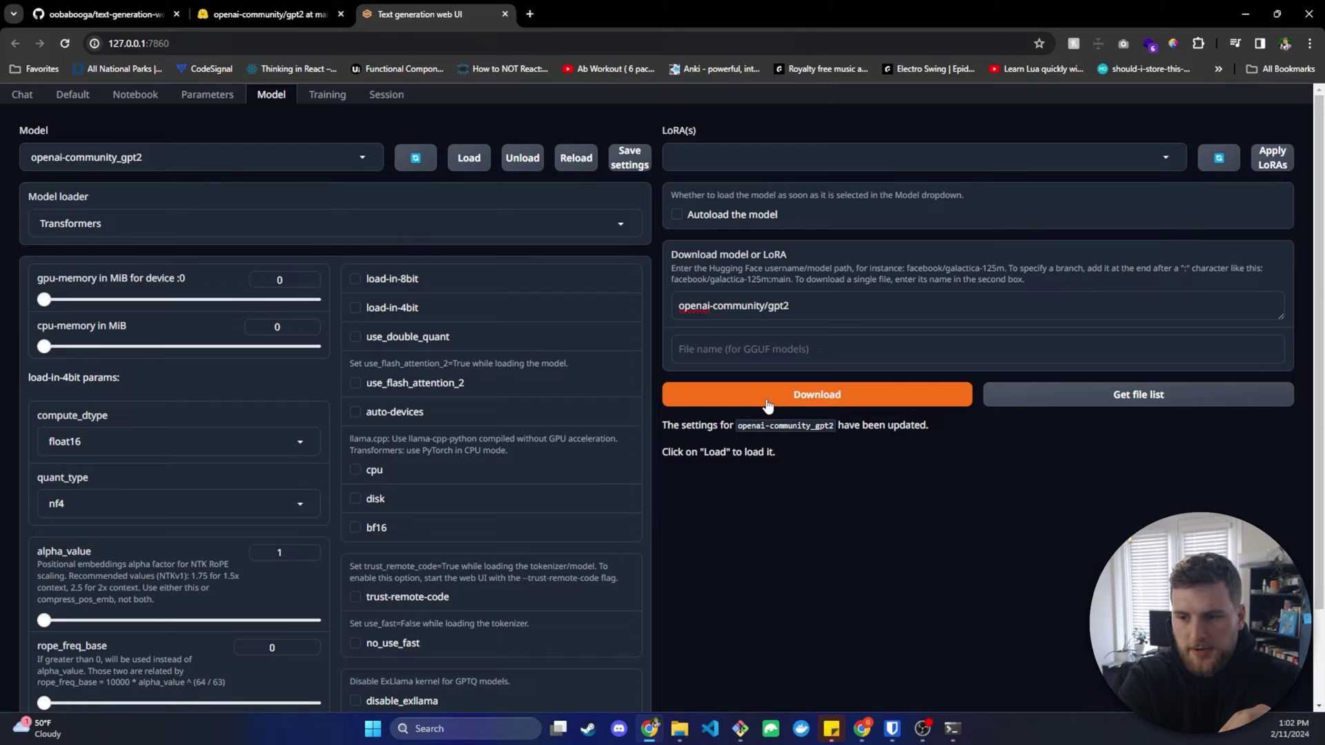
left_click(476, 163)
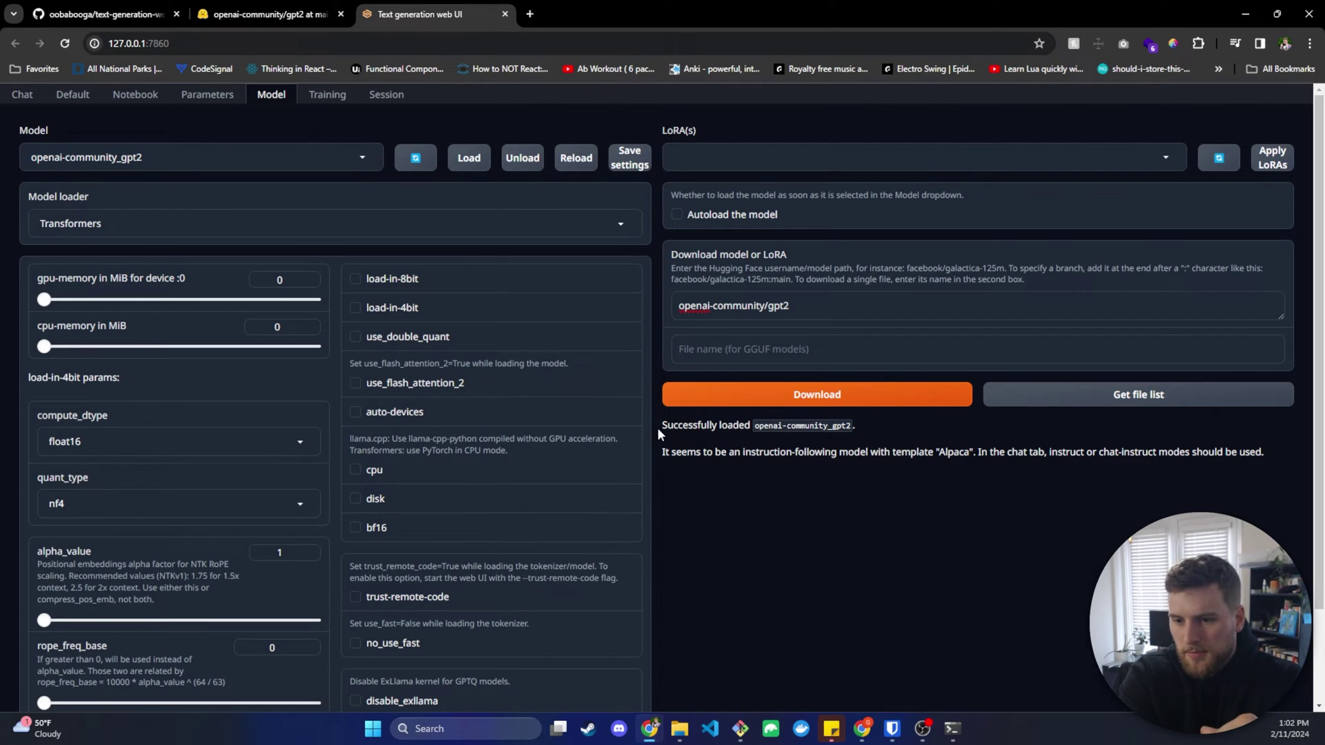
- Read the success message identifying gpt2 as an instruction model using the Alpaca template
left_click_drag(665, 427, 853, 432)
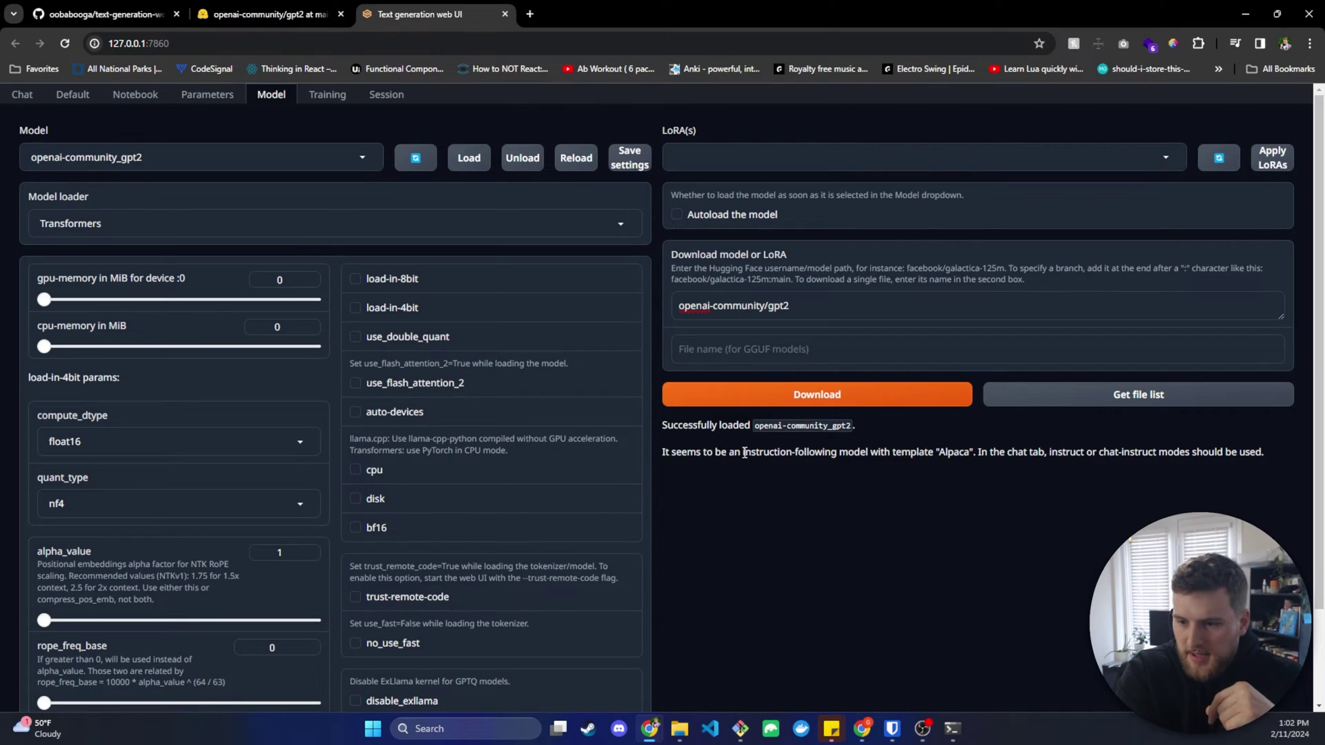
left_click_drag(744, 453, 842, 453)
left_click(896, 453)
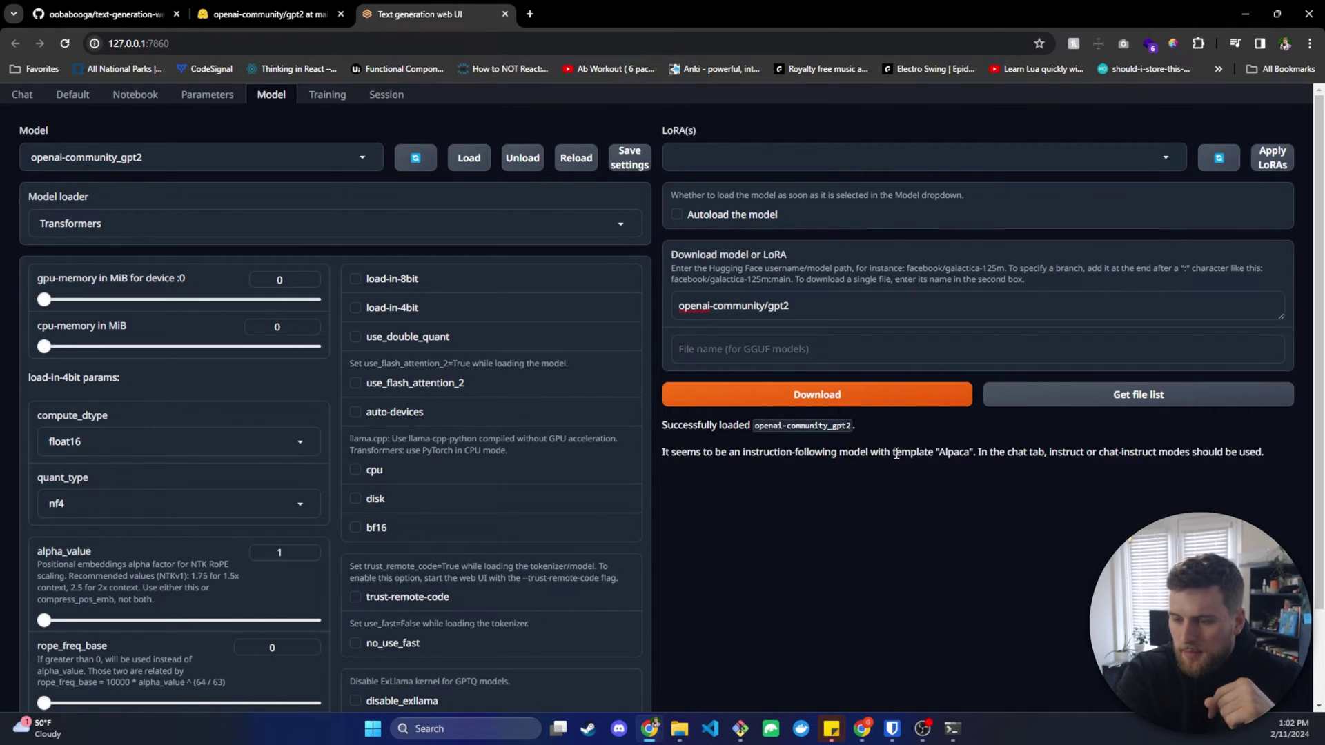
double_click(952, 453)
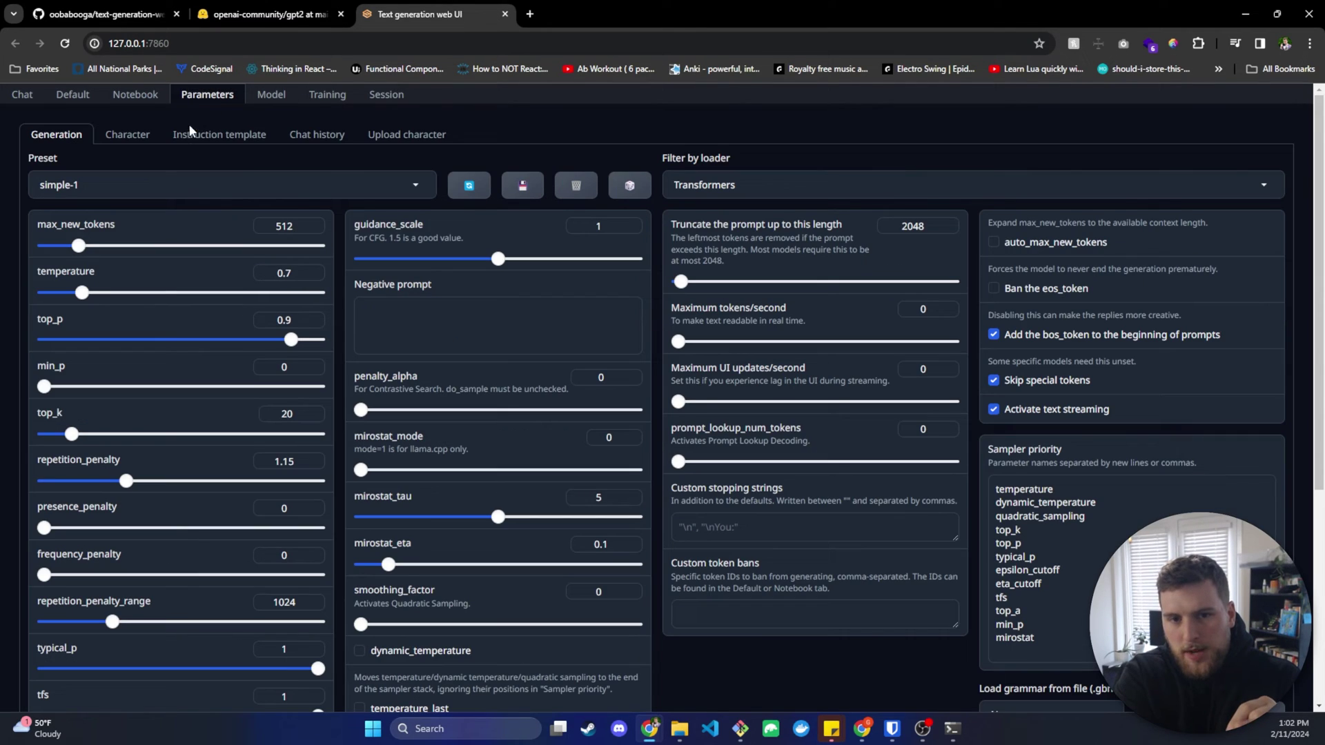
- On the Default page, choose the Alpaca-with-Input prompt and empty the input box
left_click(206, 99)
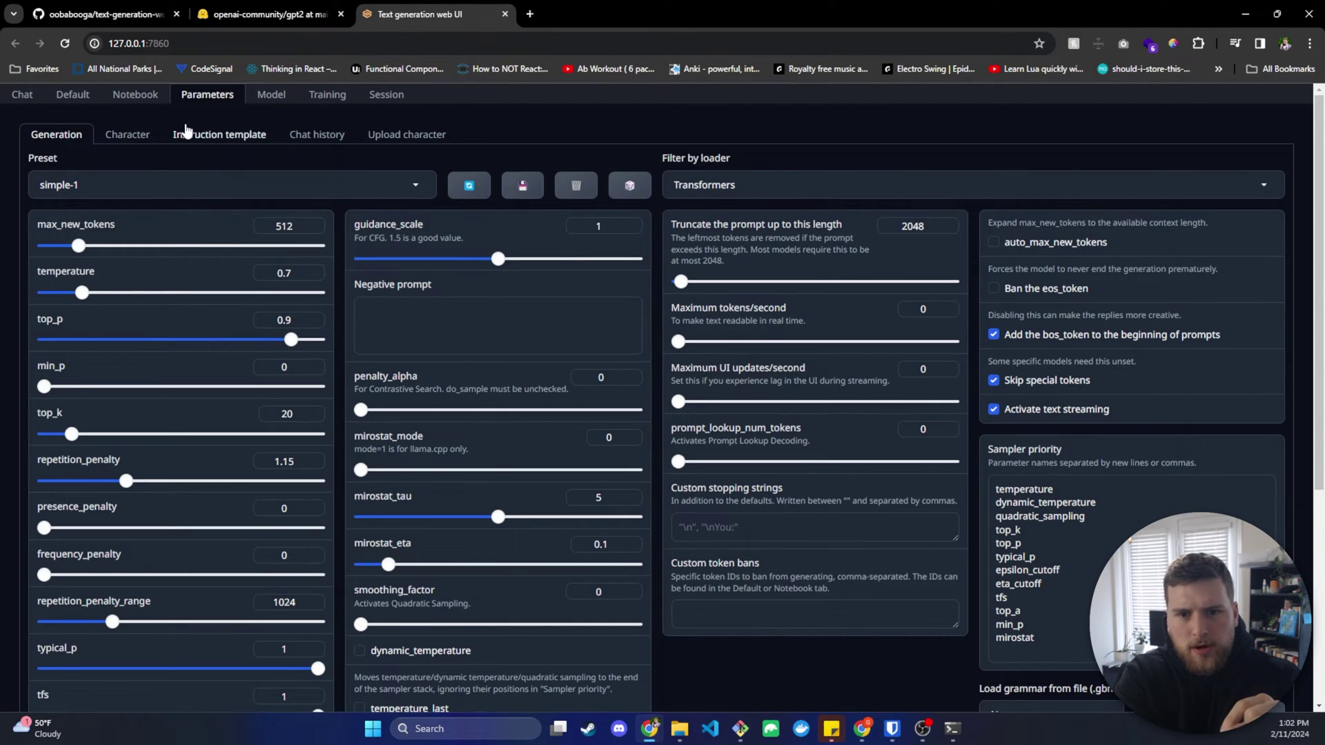
left_click(73, 94)
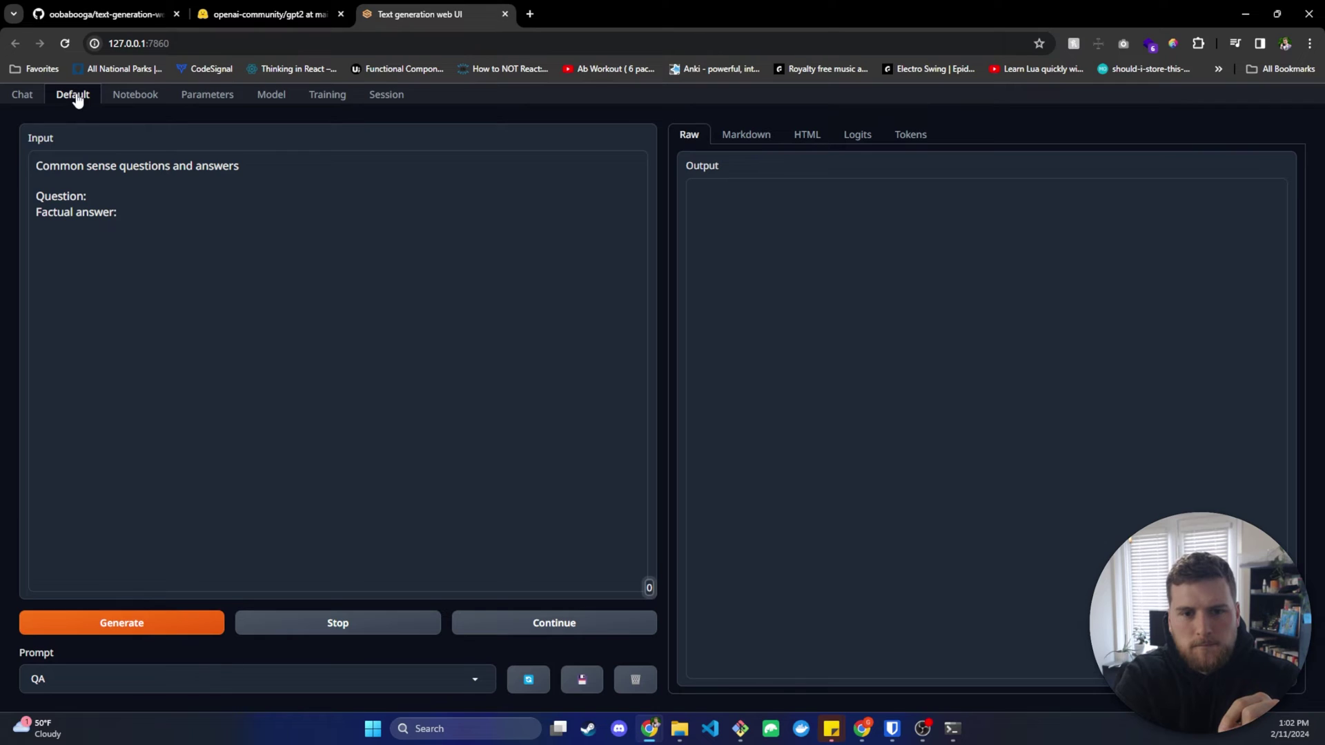
left_click(84, 97)
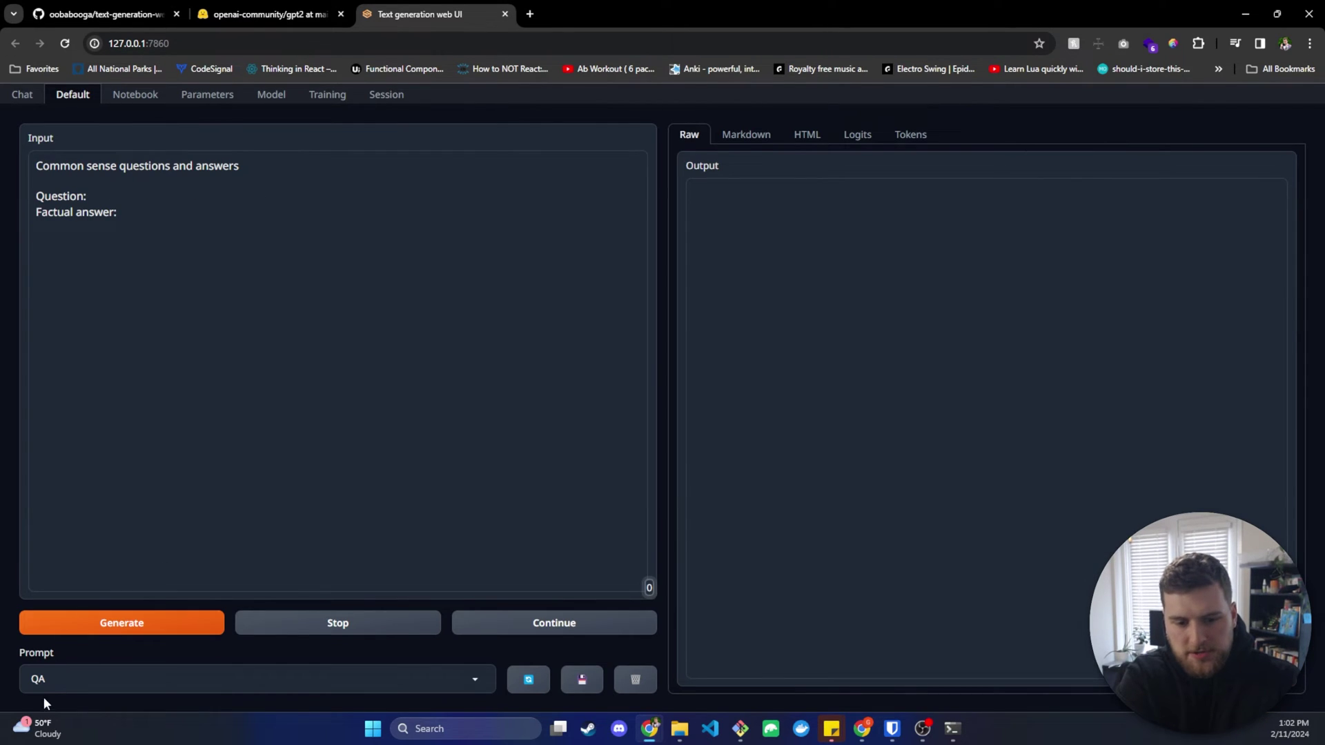
left_click(56, 675)
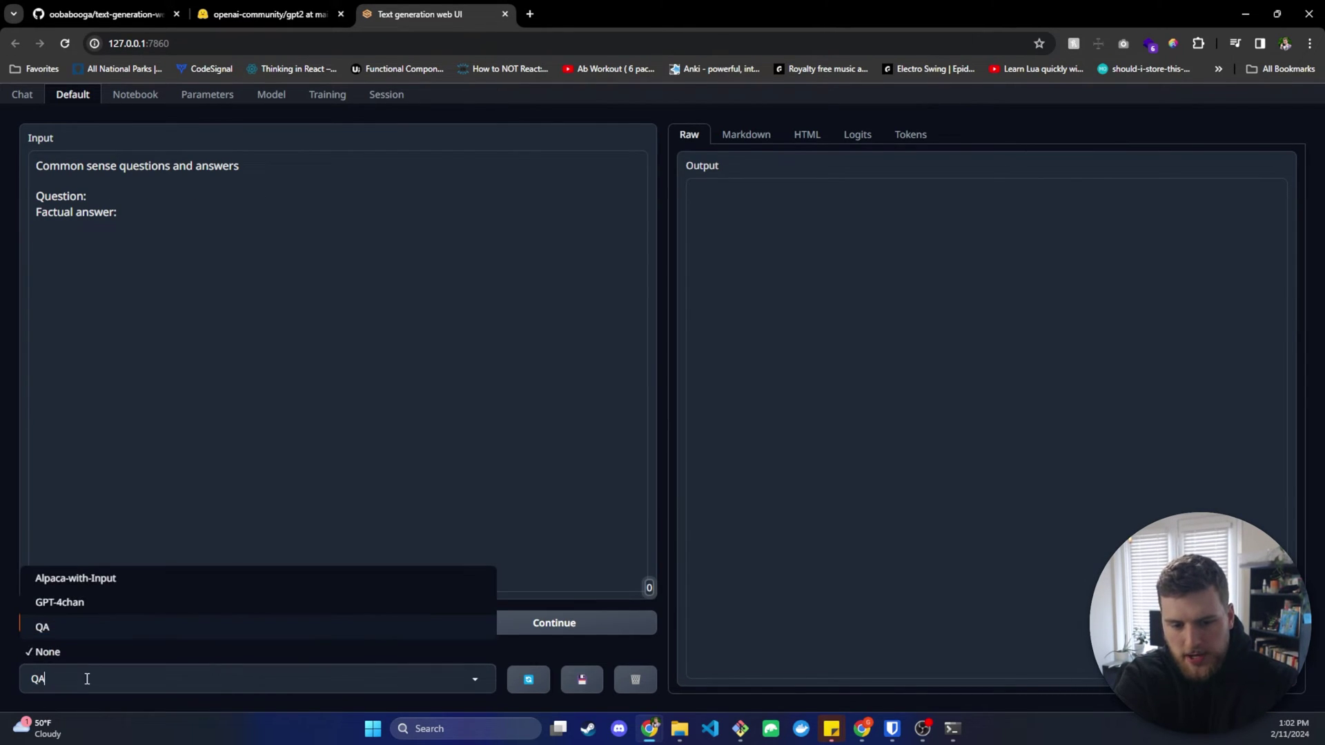
left_click(102, 585)
key("ctrl+a")
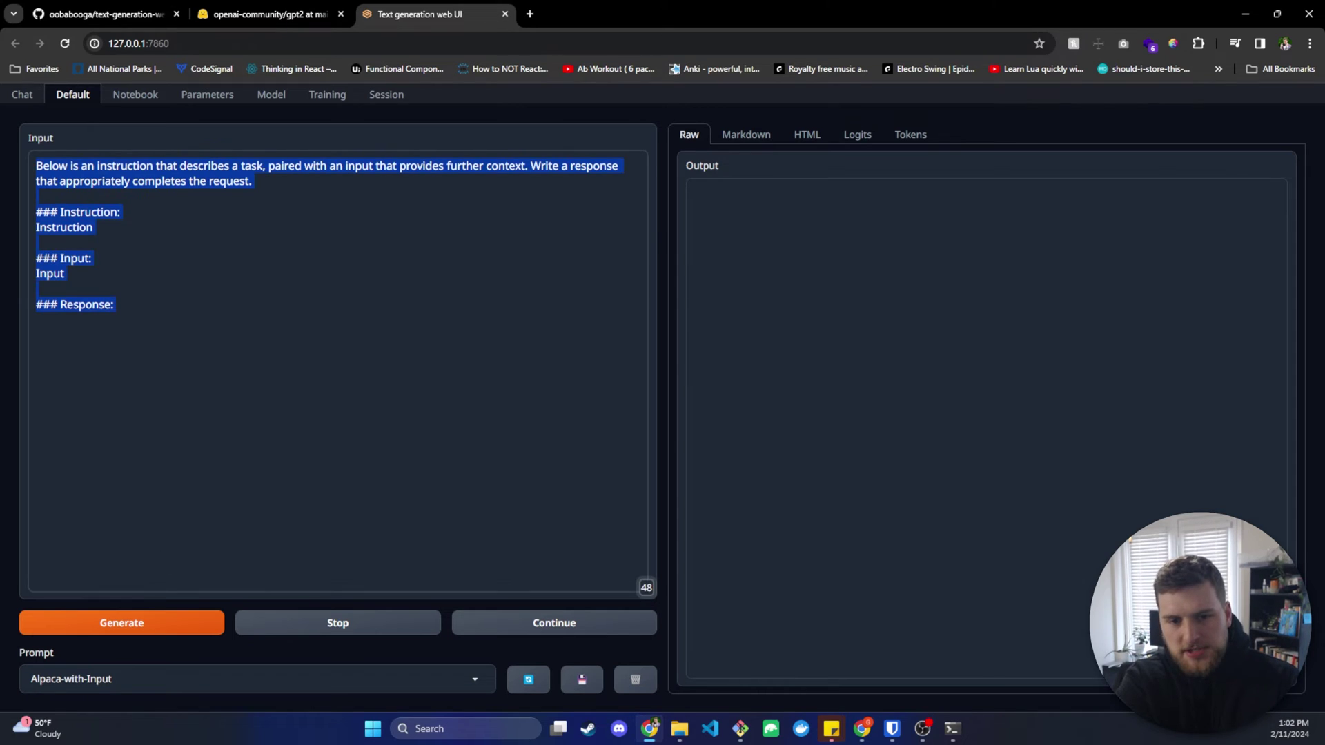
key("BackSpace")
- Copy the gpt2 sample prompt from the Hugging Face model card
left_click(273, 12)
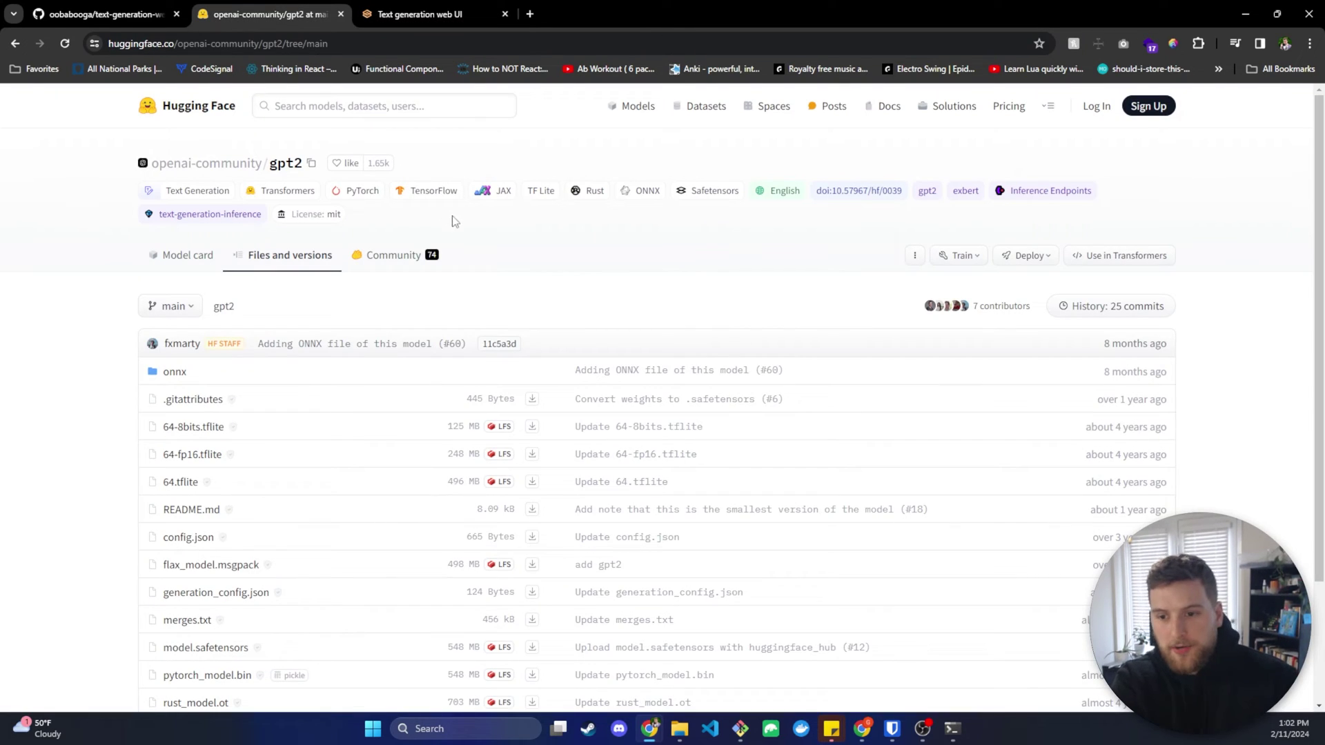
left_click(94, 7)
left_click(414, 8)
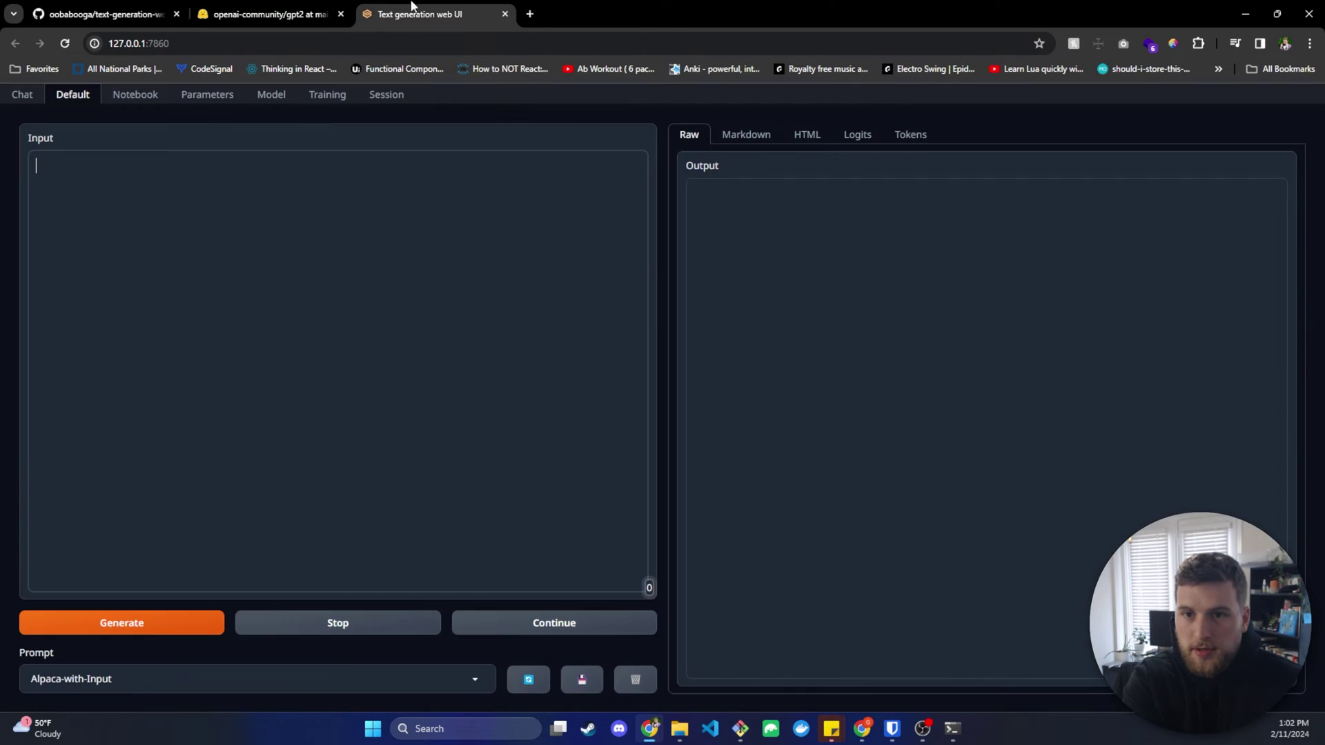
left_click(286, 9)
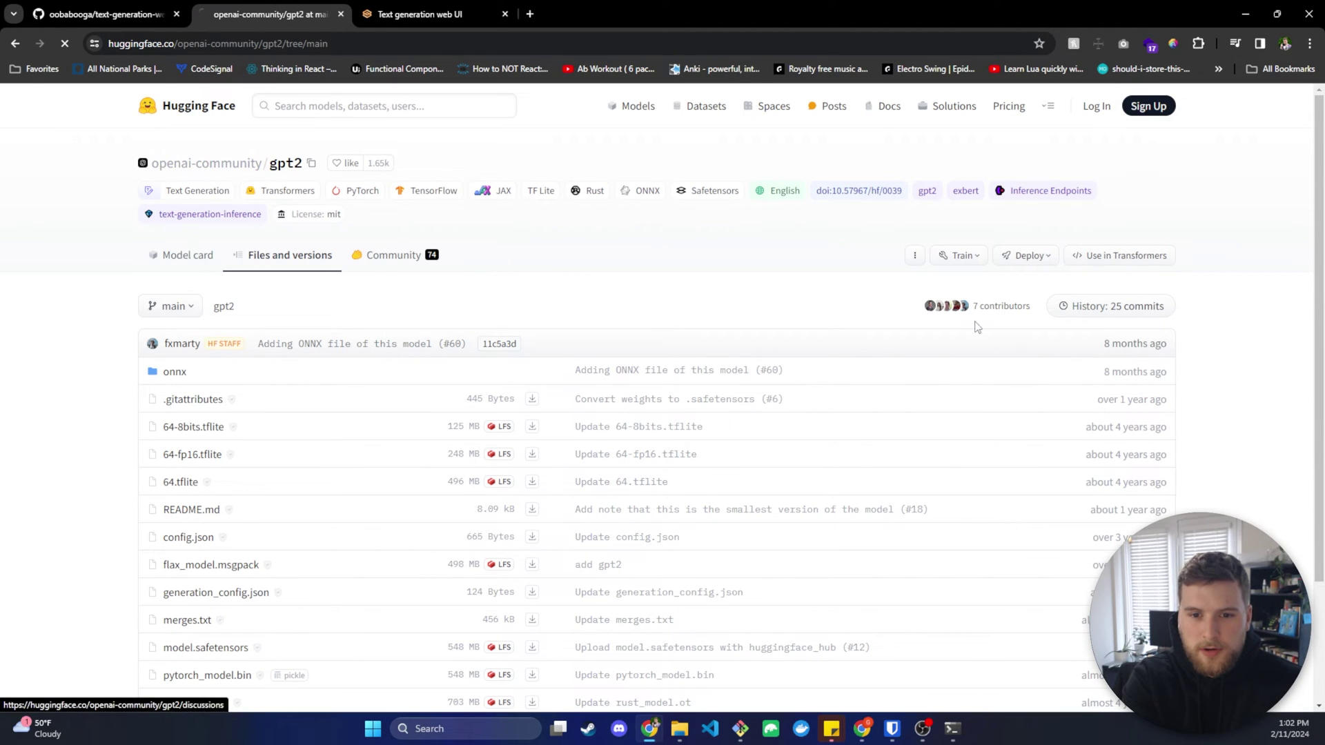
left_click(184, 261)
scroll(488, 346, "down", 6)
scroll(985, 387, "up", 5)
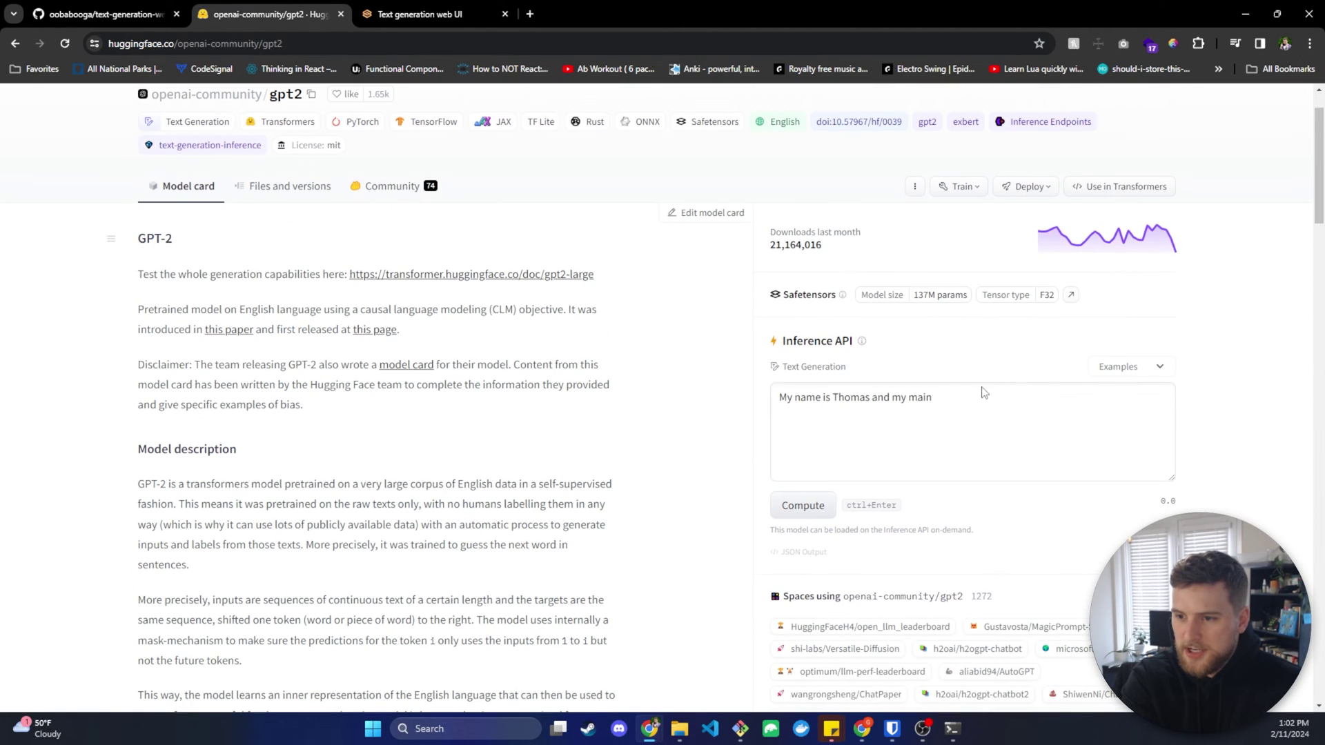
left_click_drag(932, 398, 759, 404)
key("ctrl+c")
left_click(391, 8)
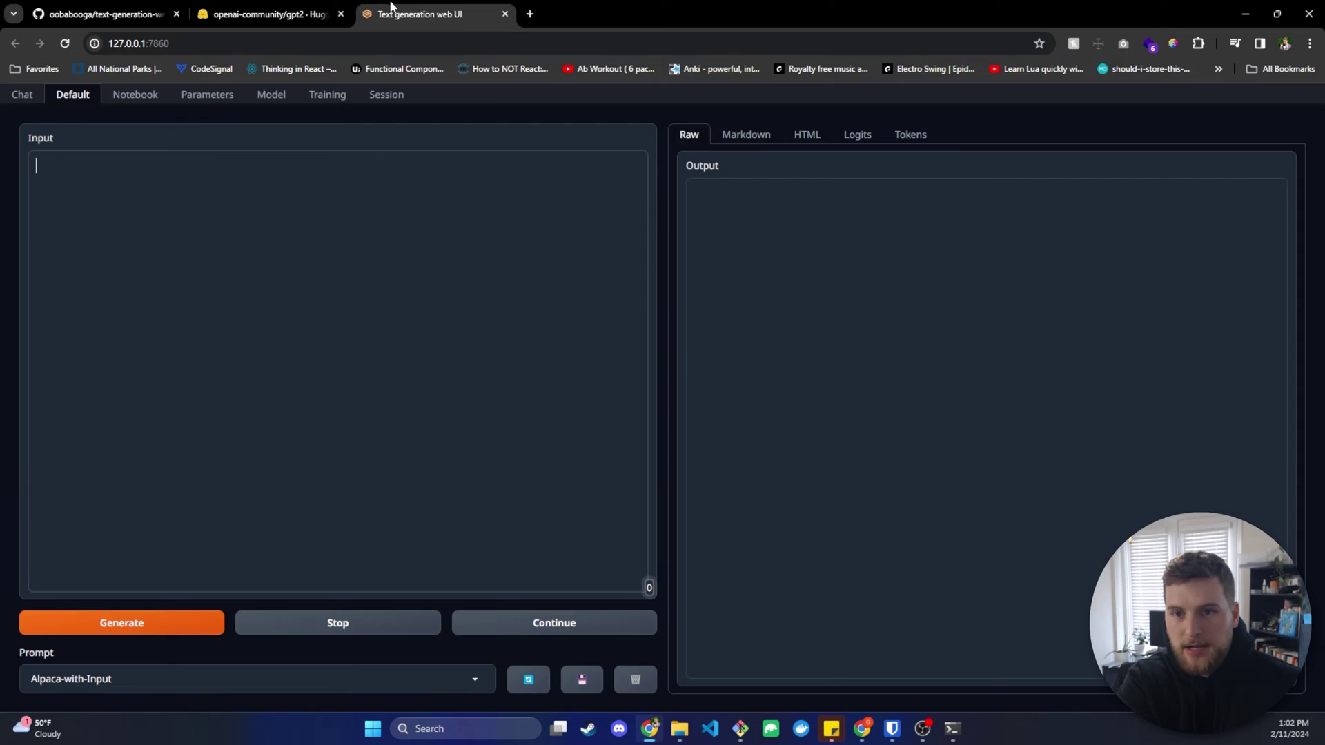
- Paste the sample prompt into Input and generate a gpt2 continuation
key("ctrl+v")
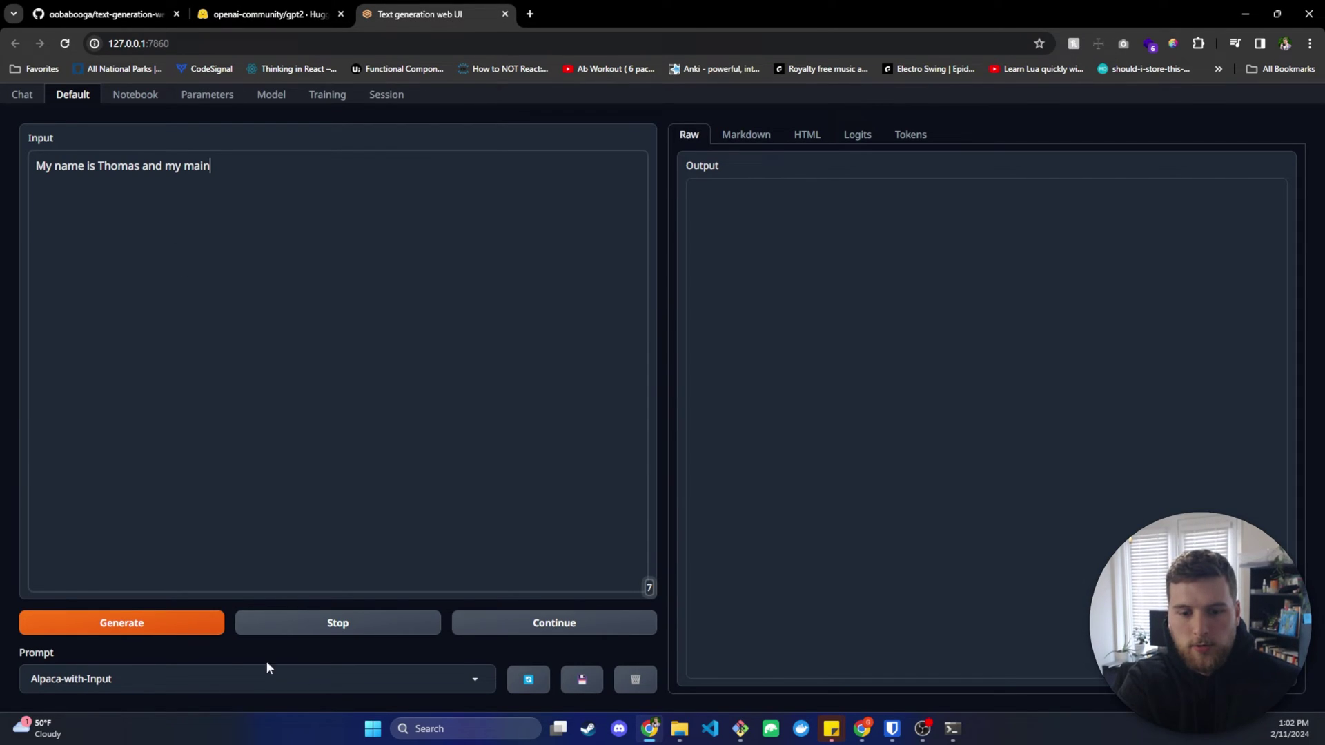
left_click(121, 623)
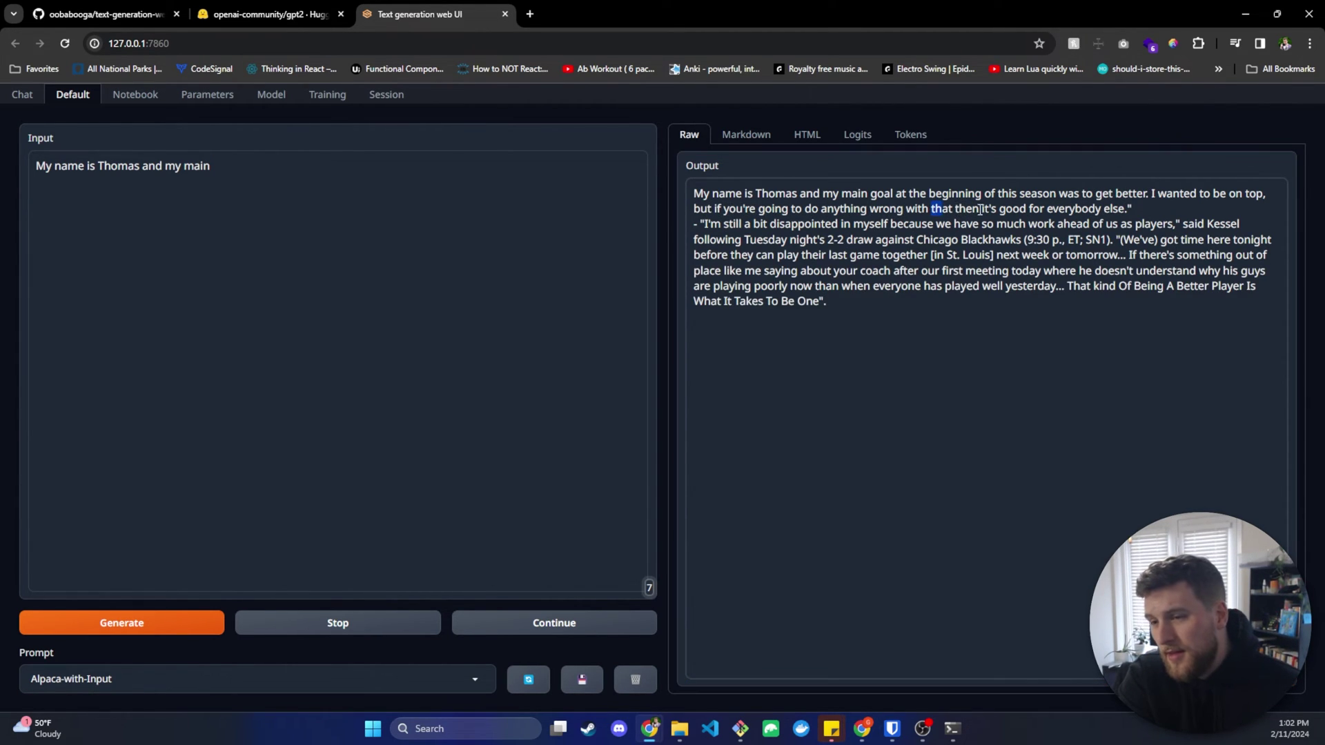
left_click_drag(931, 209, 1123, 212)
left_click(919, 210)
left_click(1124, 211)
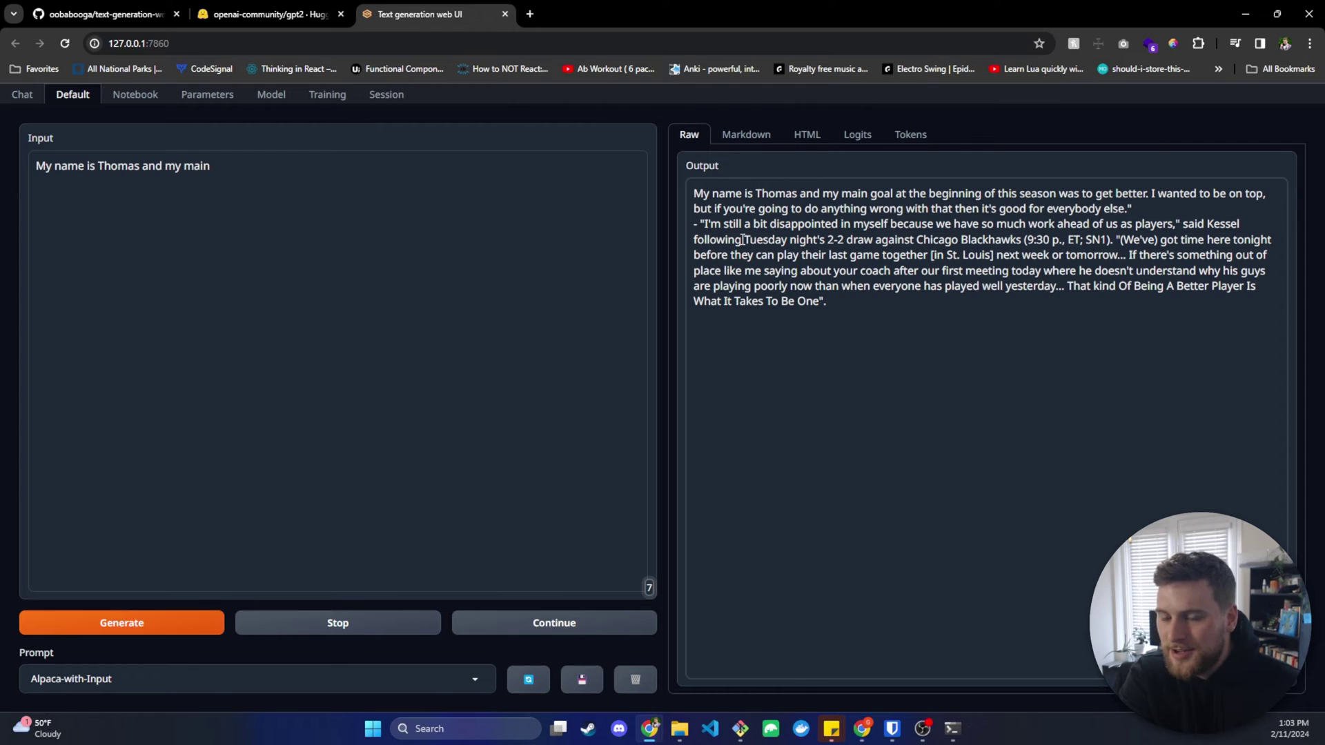
left_click_drag(704, 224, 873, 311)
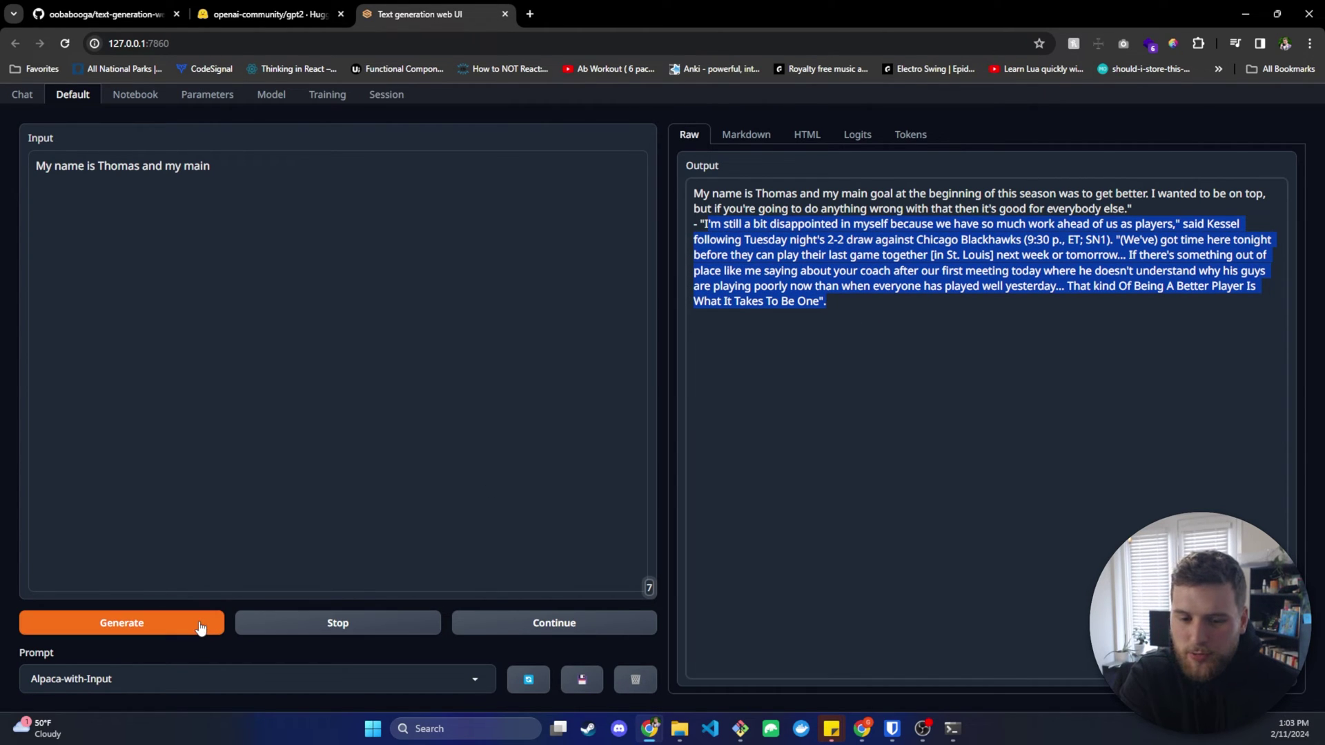
- Generate a second continuation, look over the web UI pages, and return to the GitHub README
left_click(173, 623)
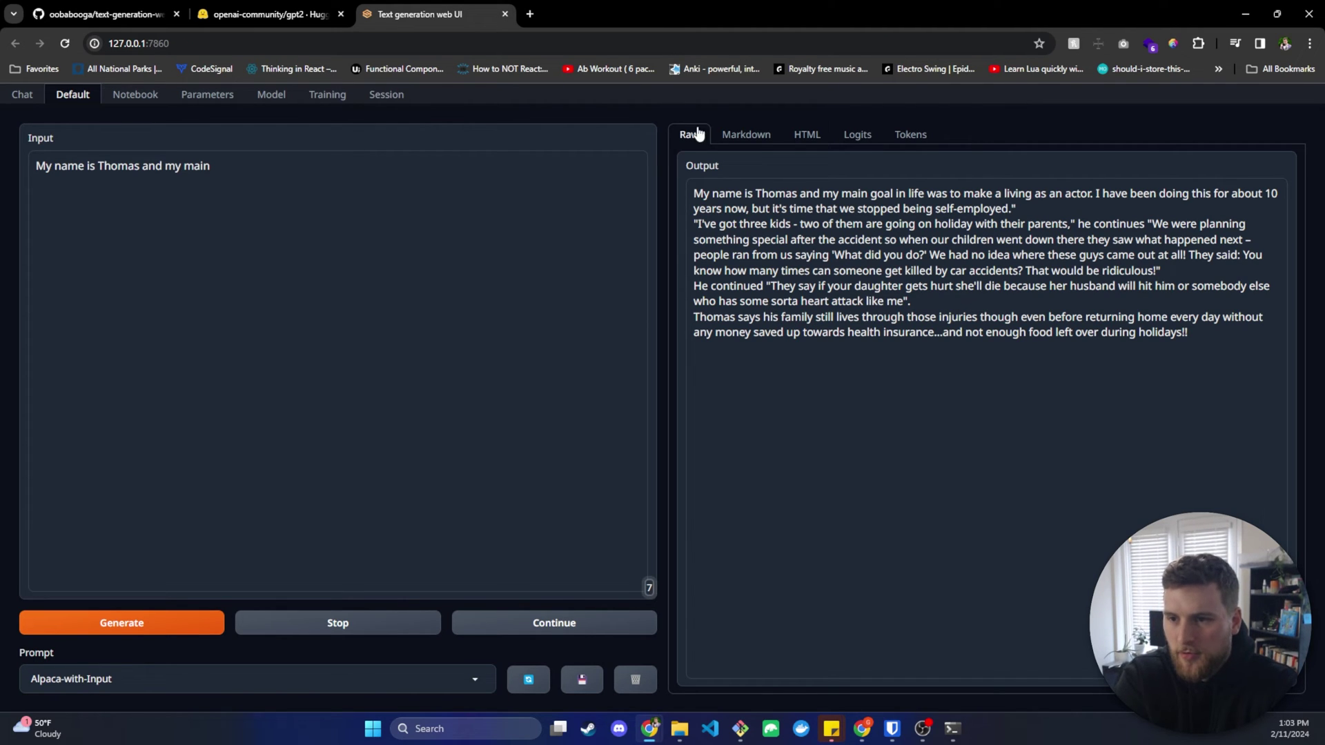
left_click(149, 100)
left_click(206, 94)
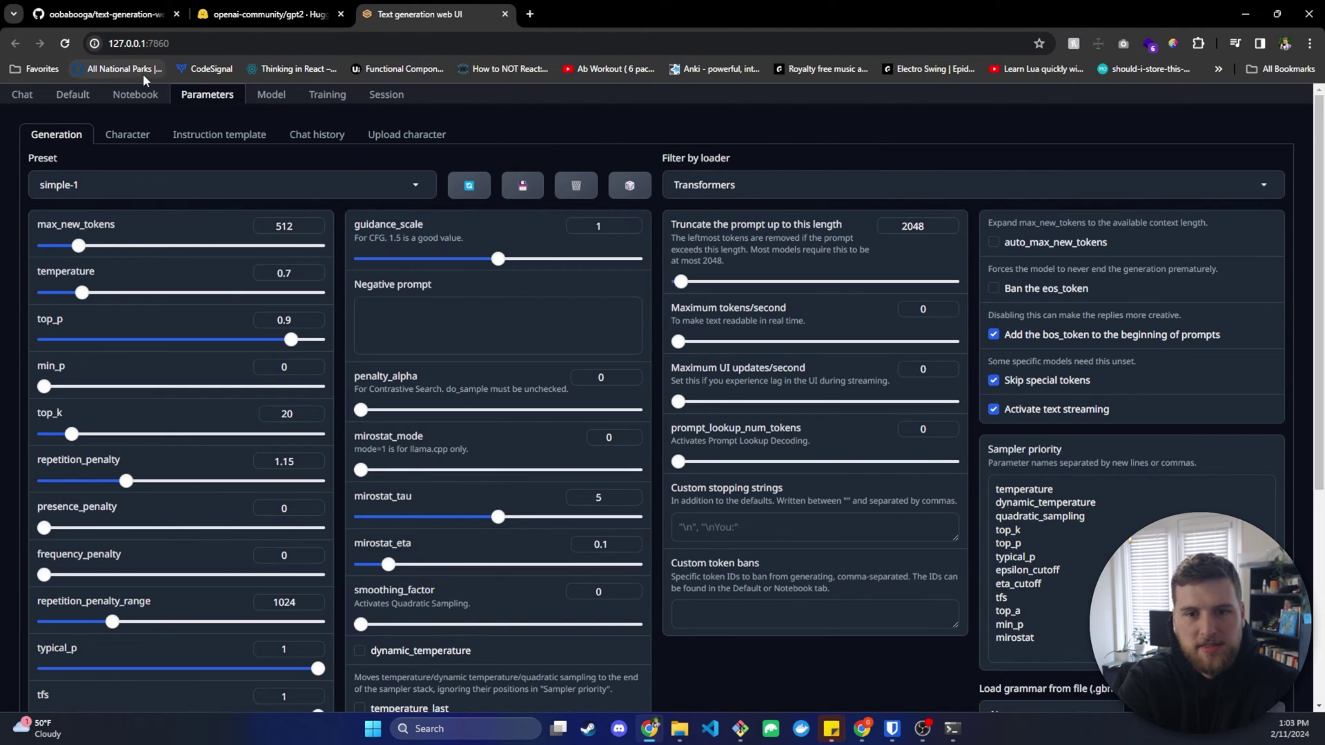
left_click(135, 94)
left_click(75, 96)
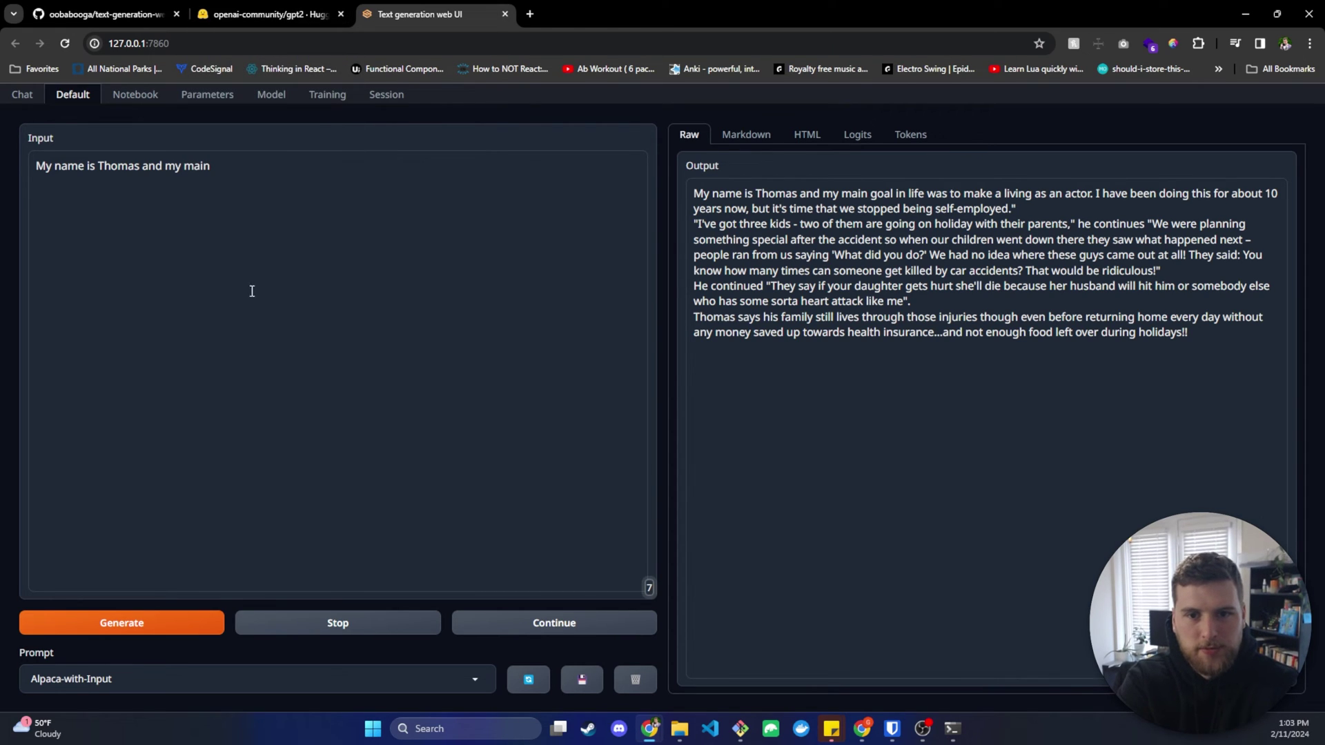
left_click(232, 13)
left_click(400, 14)
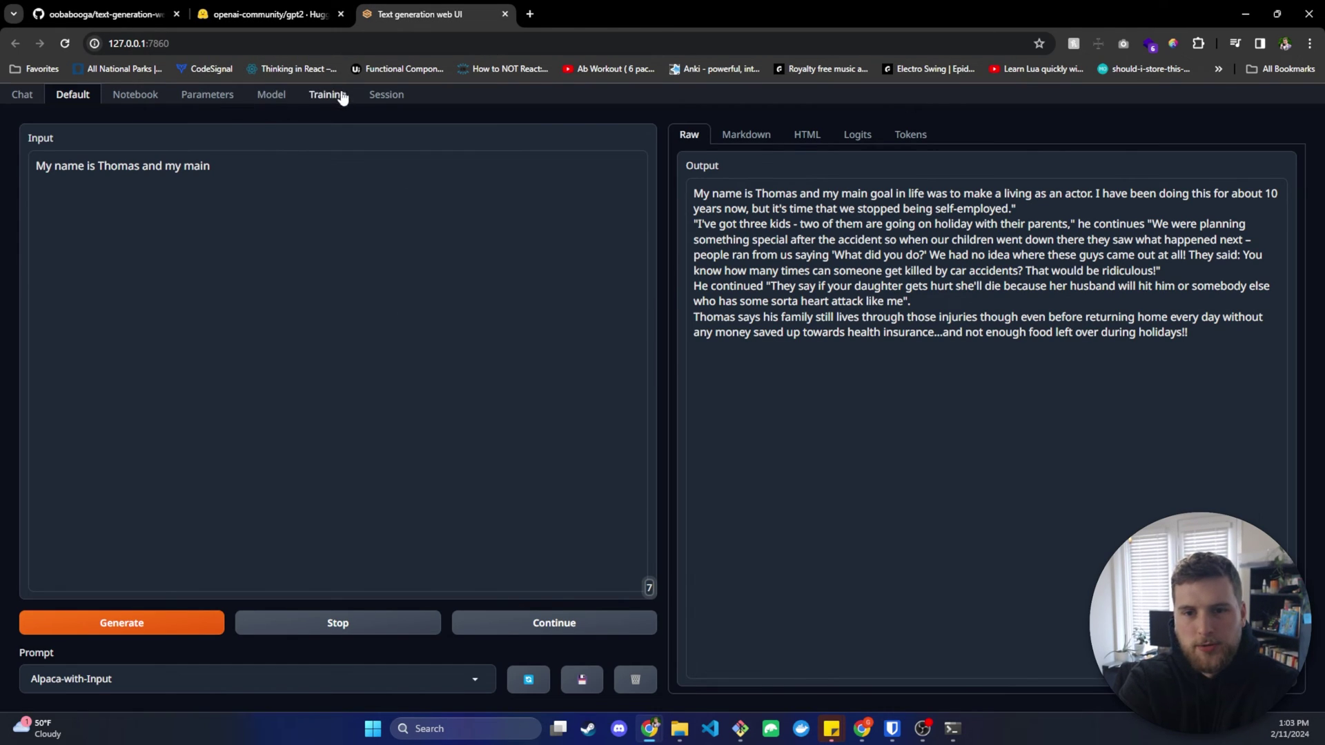
left_click(269, 98)
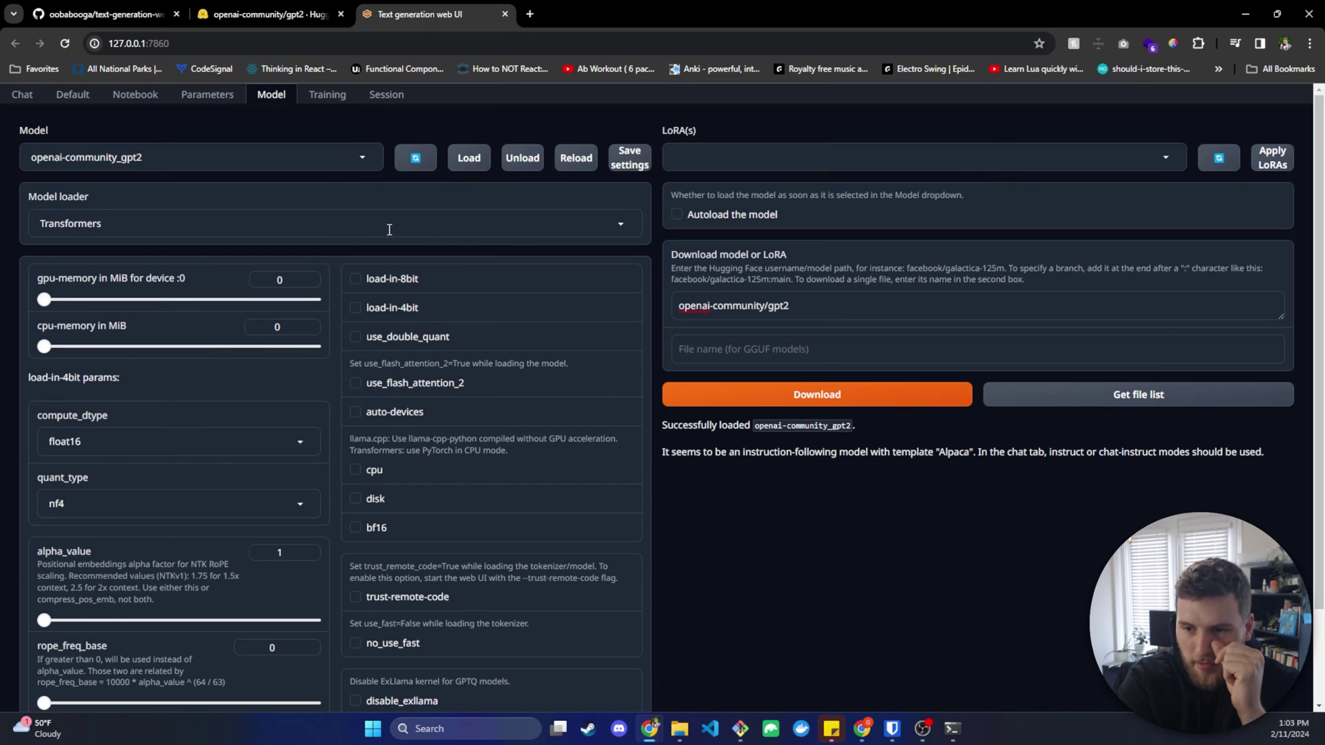
left_click(103, 14)
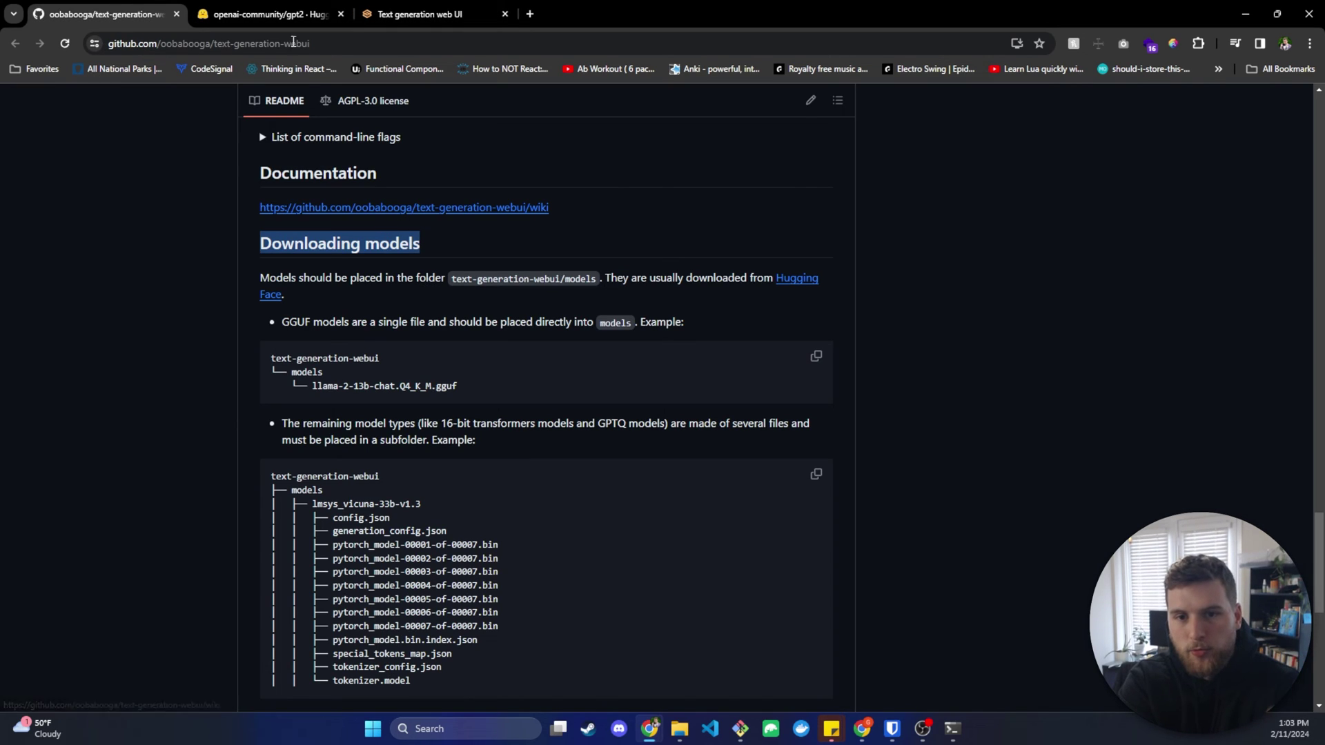
- Scroll to the end of the README, then return to the web UI Model page with gpt2 loaded
double_click(173, 44)
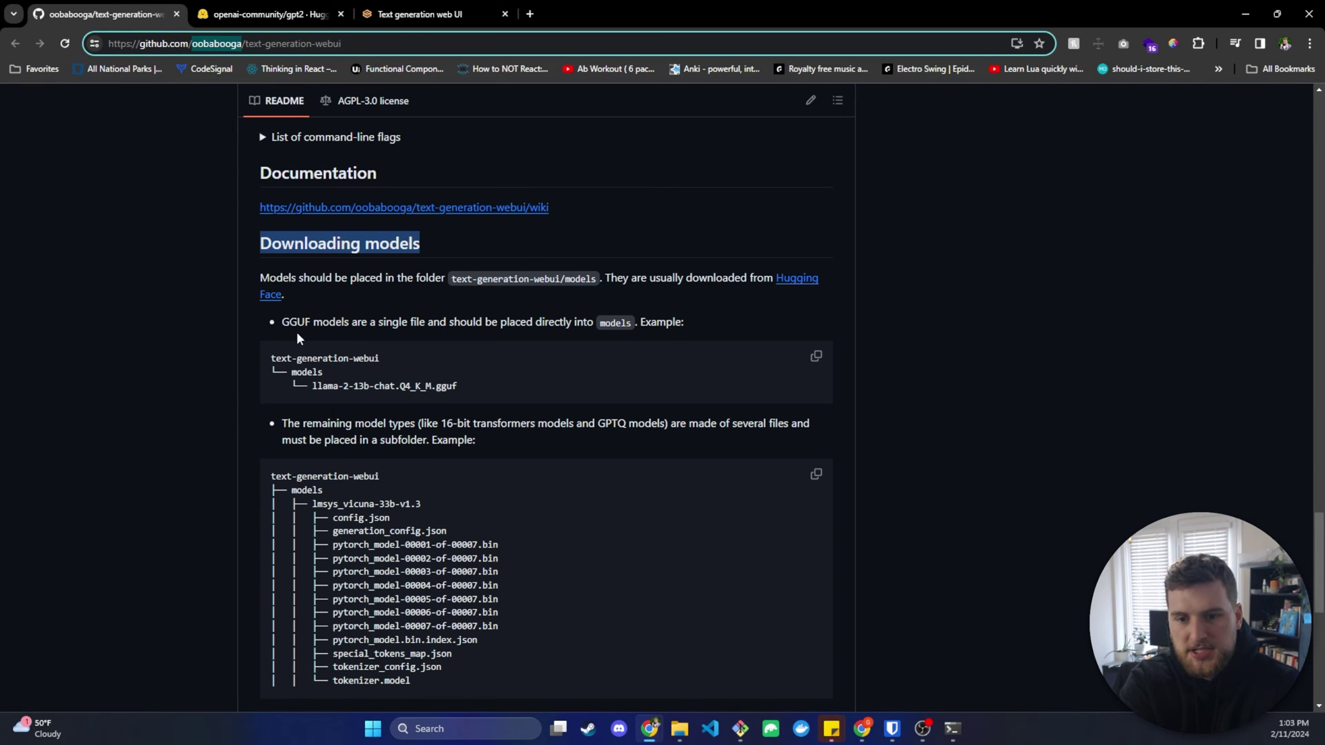
scroll(223, 383, "down", 8)
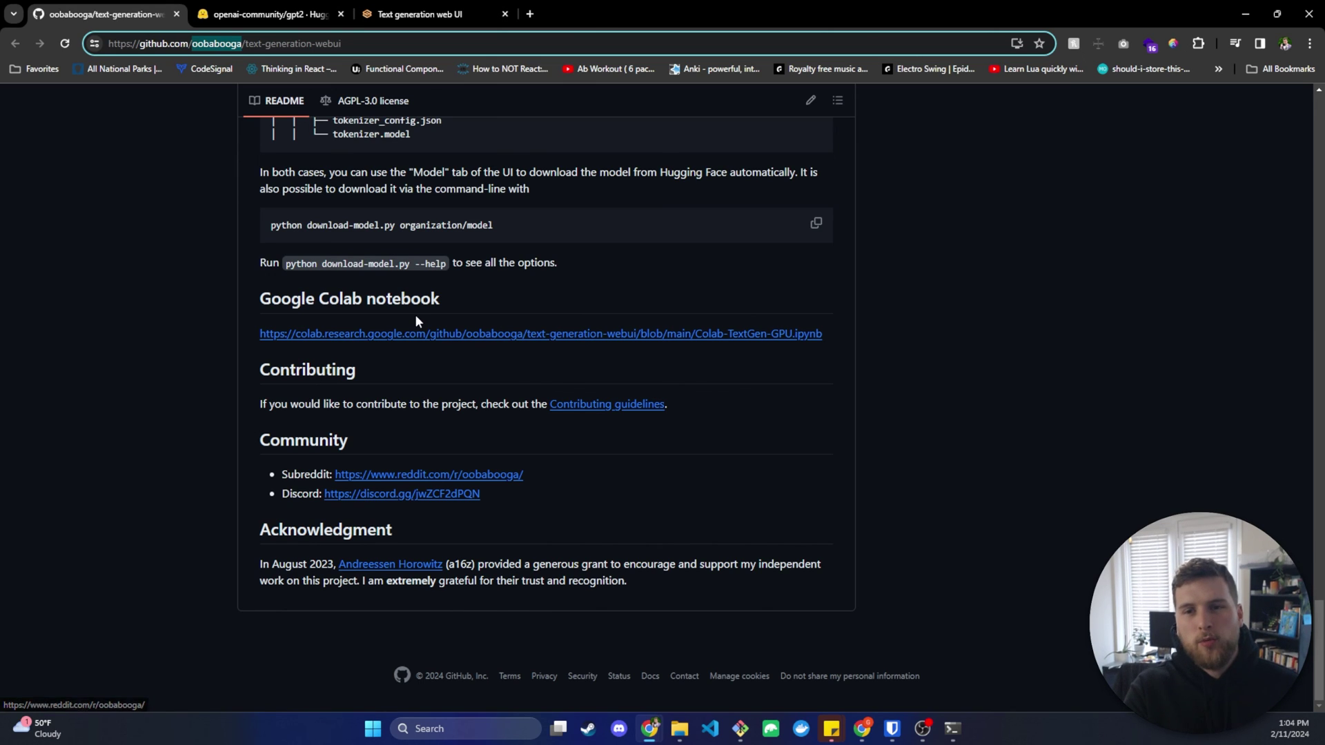
left_click(441, 10)
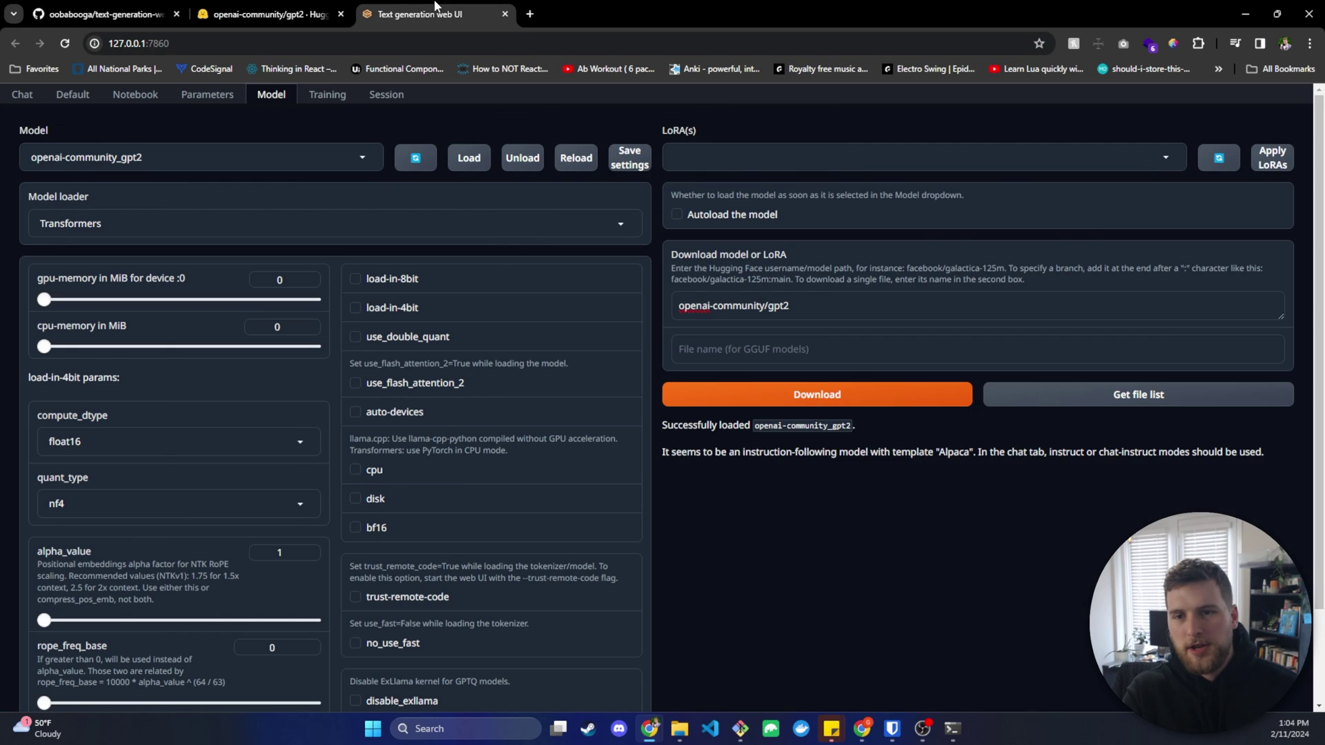
- Cycle through the Notebook, Parameters and Default tabs, ending on the Chat page with the Hello conversation
left_click(135, 97)
left_click(192, 98)
left_click(59, 100)
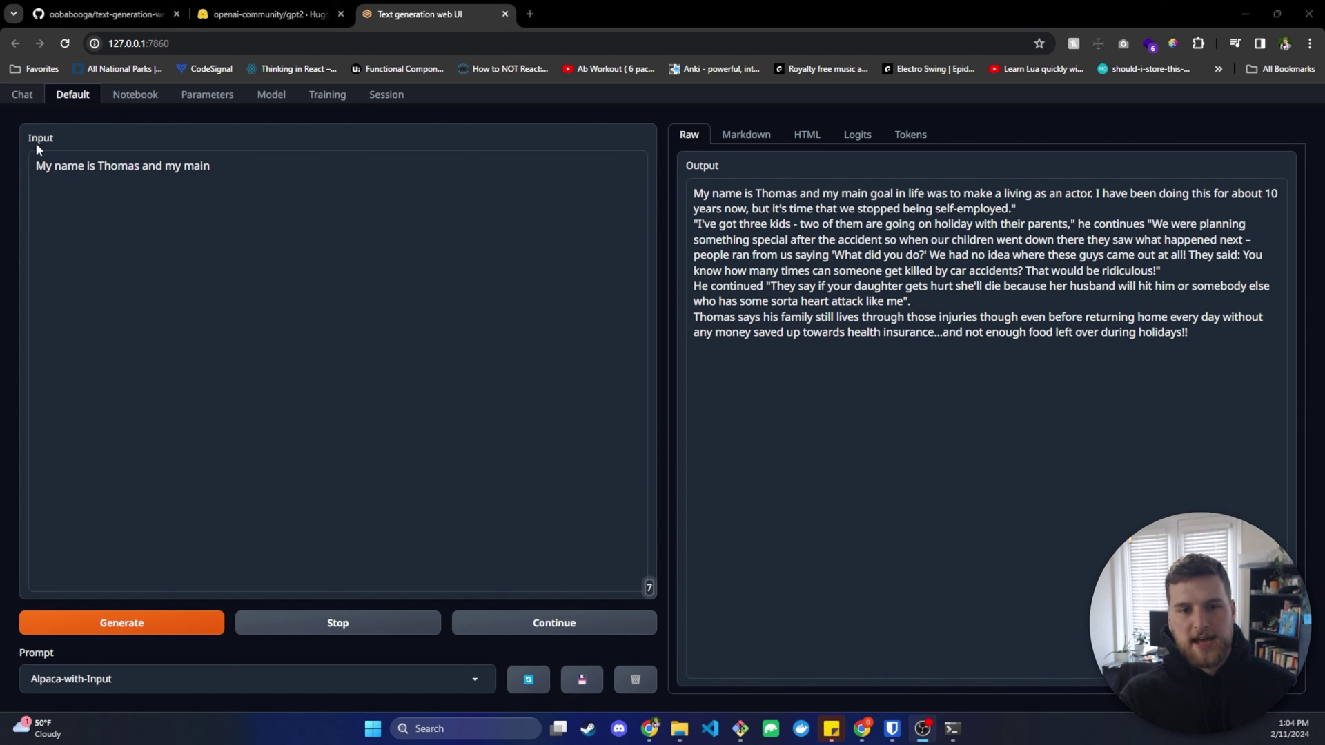
left_click(32, 99)
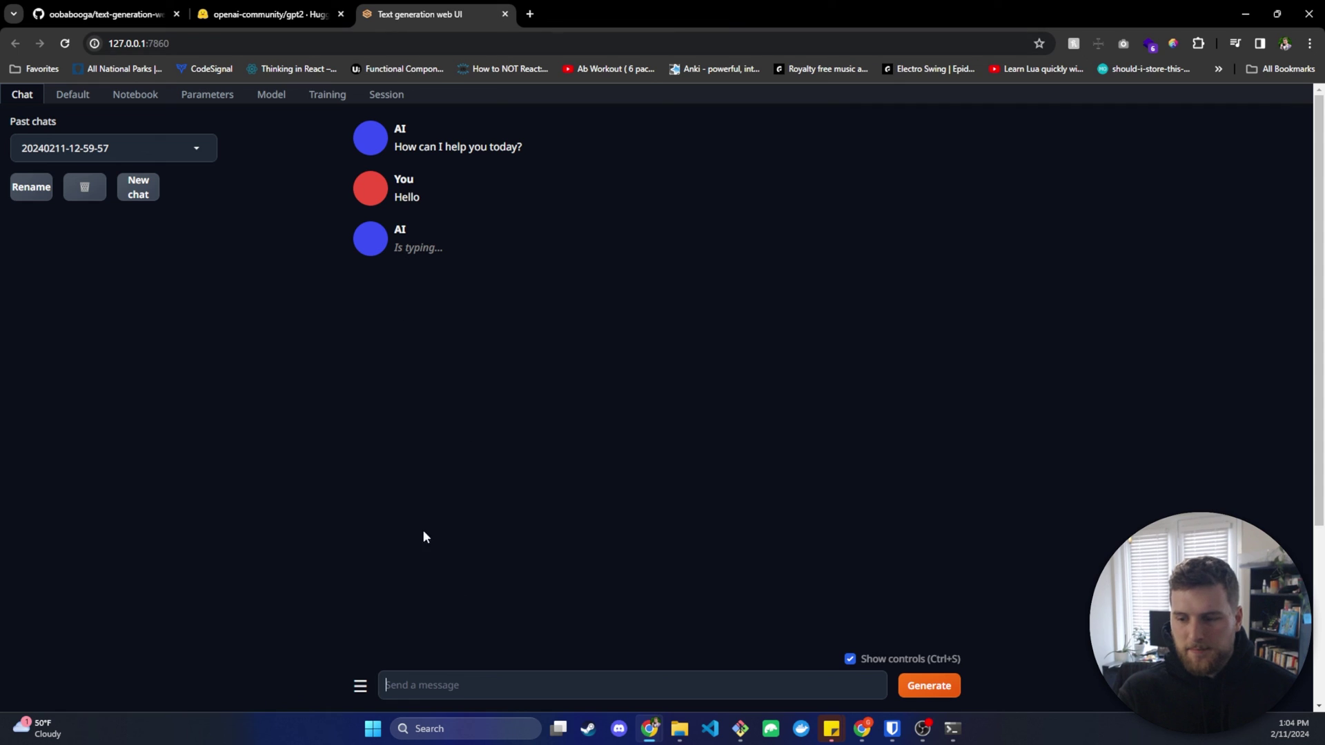